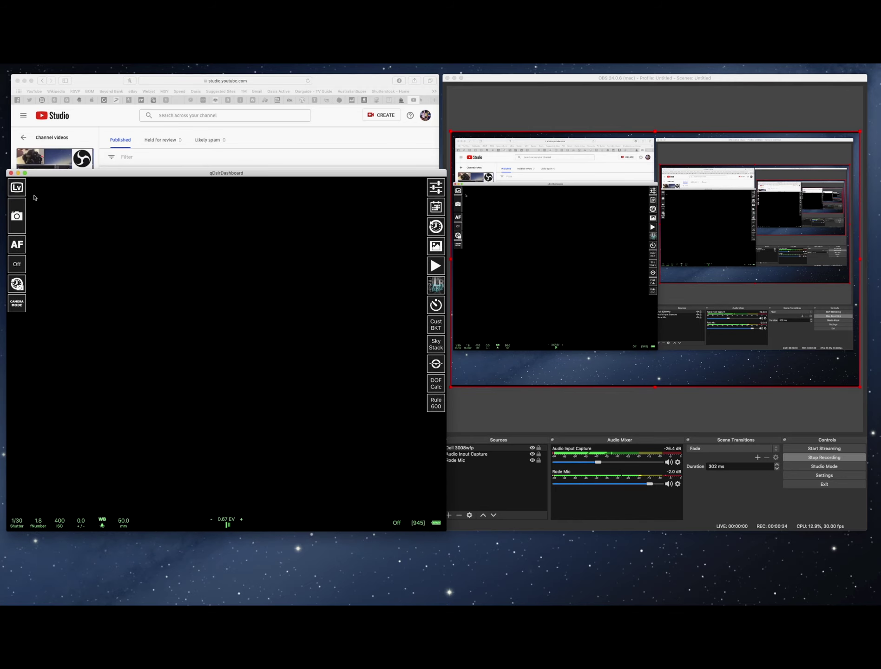
# - Close the current camera session to return to the qDslrDashboard start screen, and reposition its window over the browser
pyautogui.click(24, 193)
pyautogui.click(12, 173)
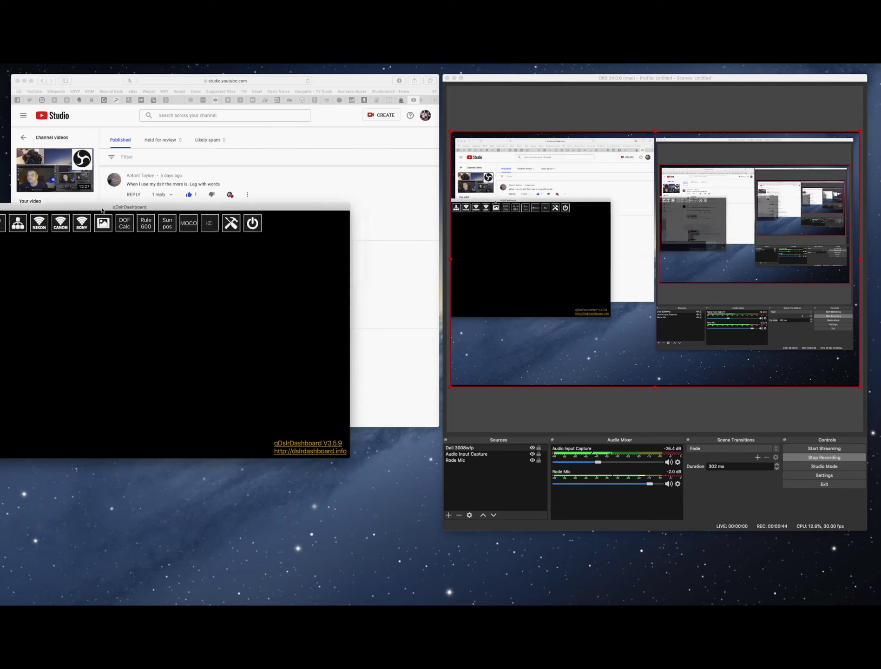
pyautogui.moveTo(196, 148); pyautogui.dragTo(193, 136)
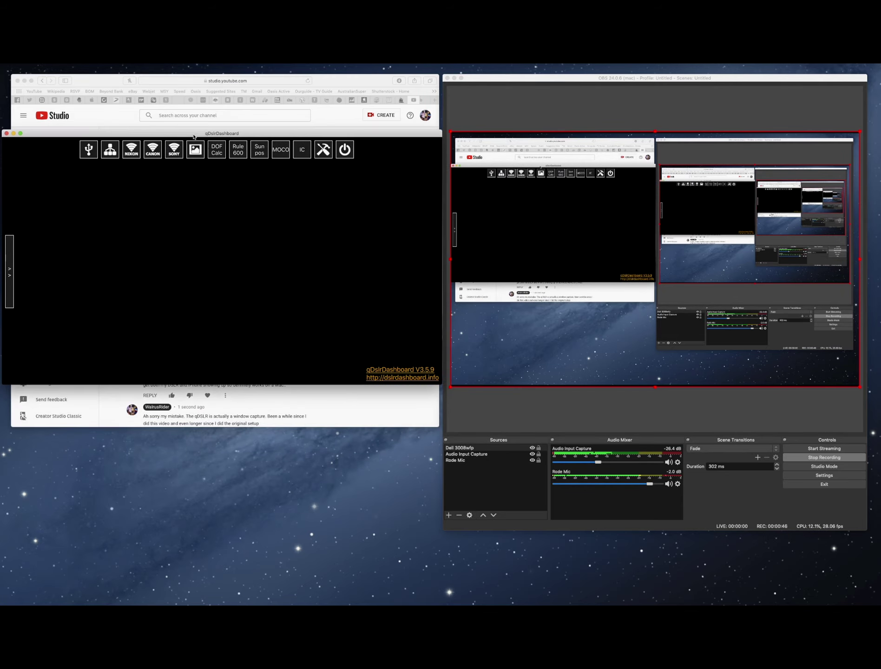
# - Connect the Nikon D800E over USB, start its live view, and shift the qDslrDashboard window down a little
pyautogui.click(88, 150)
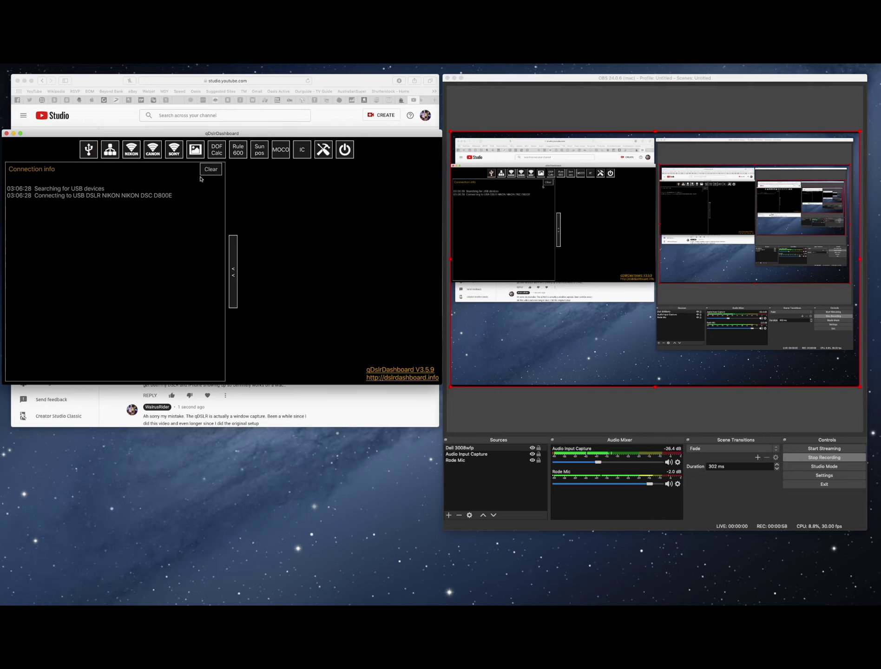
pyautogui.click(211, 170)
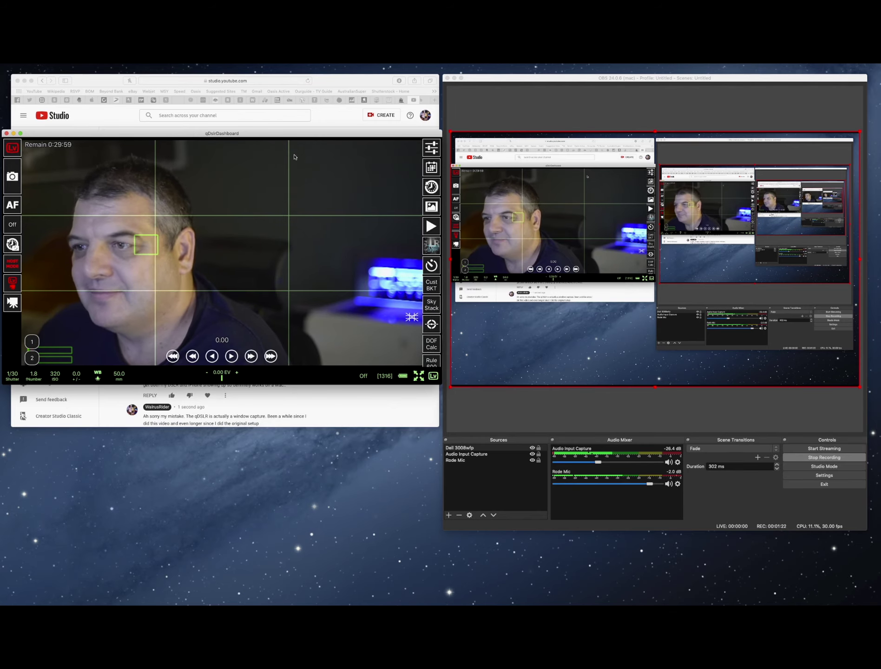
pyautogui.moveTo(294, 136); pyautogui.dragTo(295, 189)
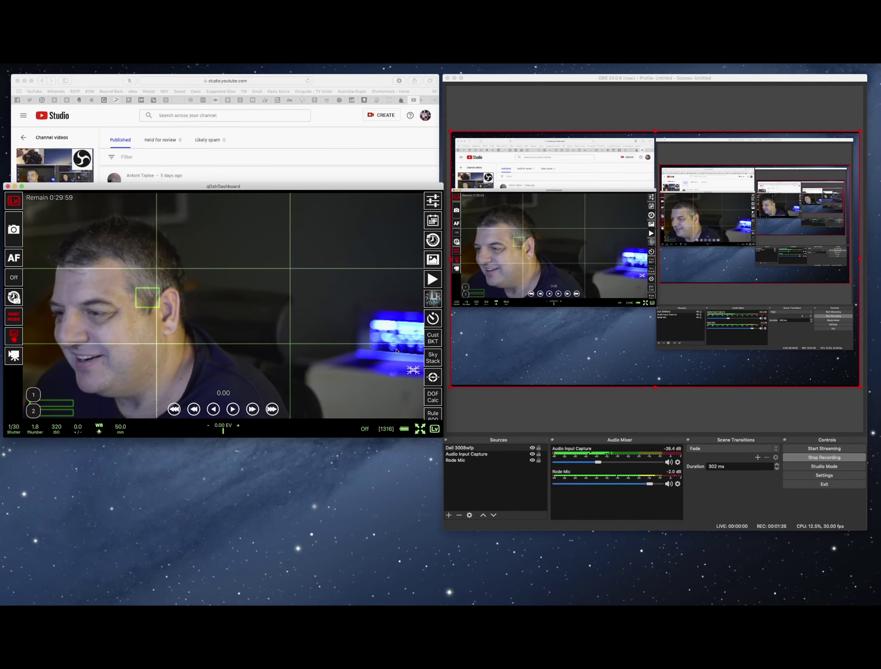
# - Switch to OBS, show the D800E Webcam Full Screen scene, and return to the Dell 3008wfp Screen Capture scene
pyautogui.click(525, 395)
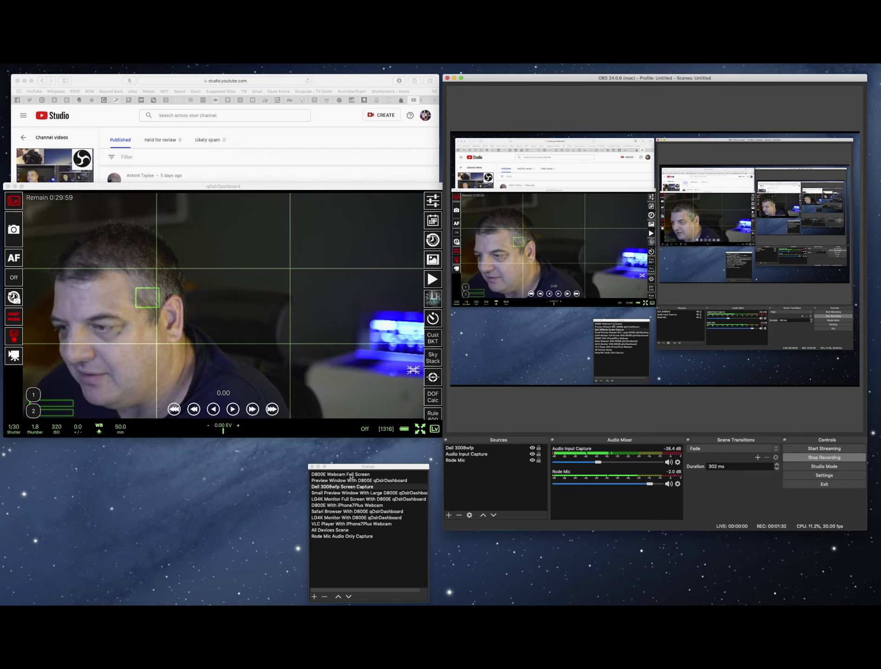
pyautogui.click(352, 477)
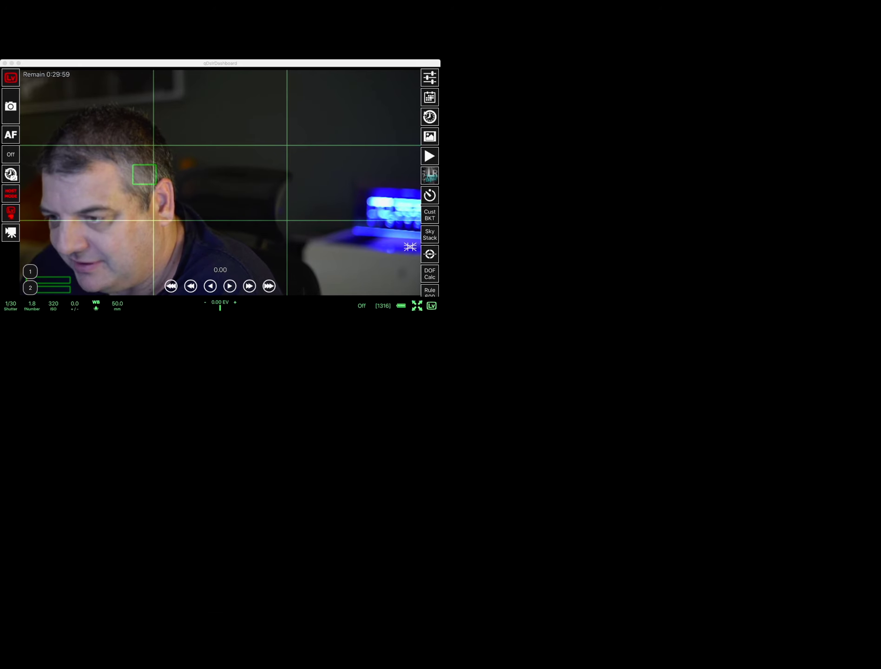
pyautogui.click(361, 486)
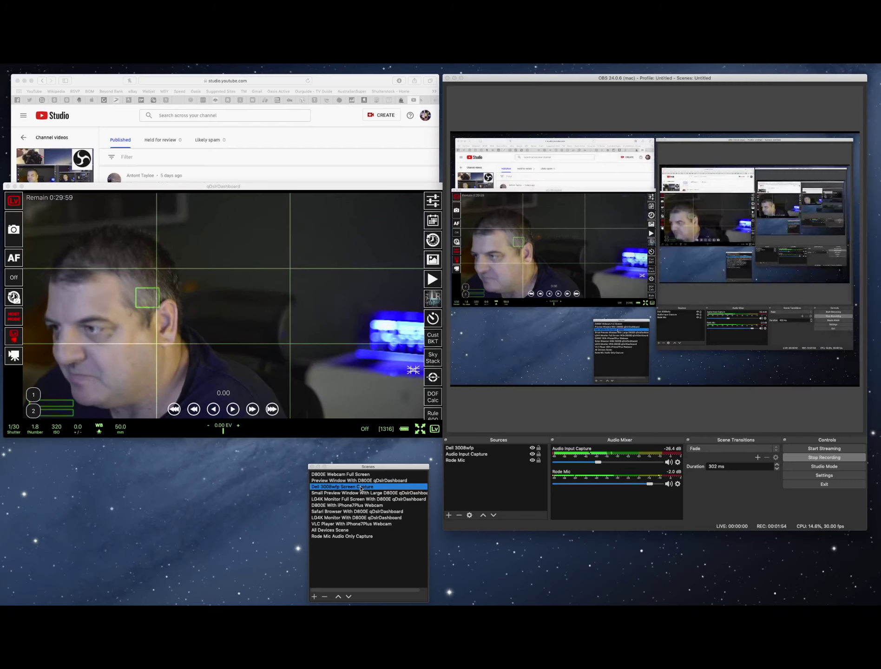
pyautogui.click(695, 325)
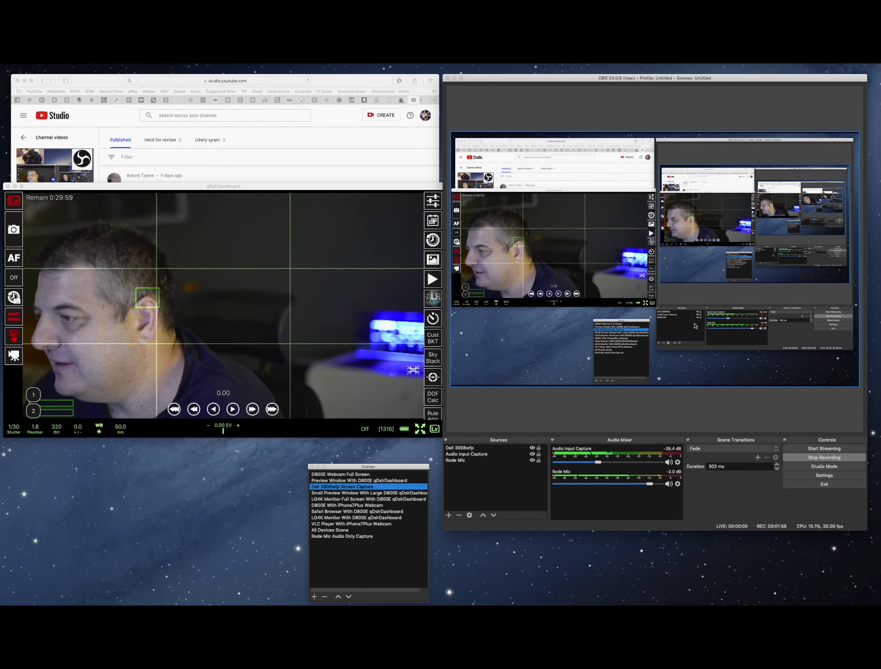
pyautogui.click(600, 426)
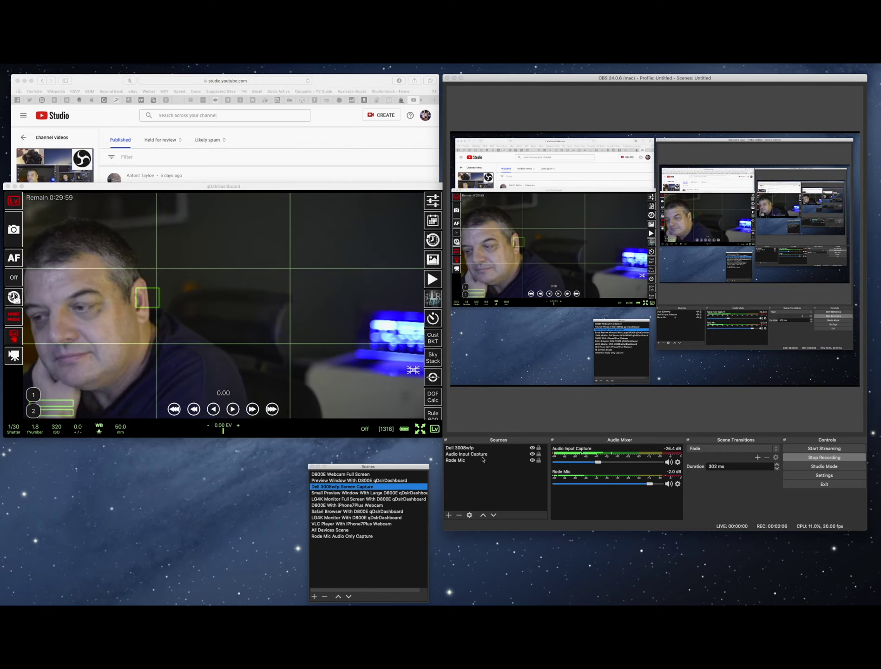
pyautogui.click(522, 356)
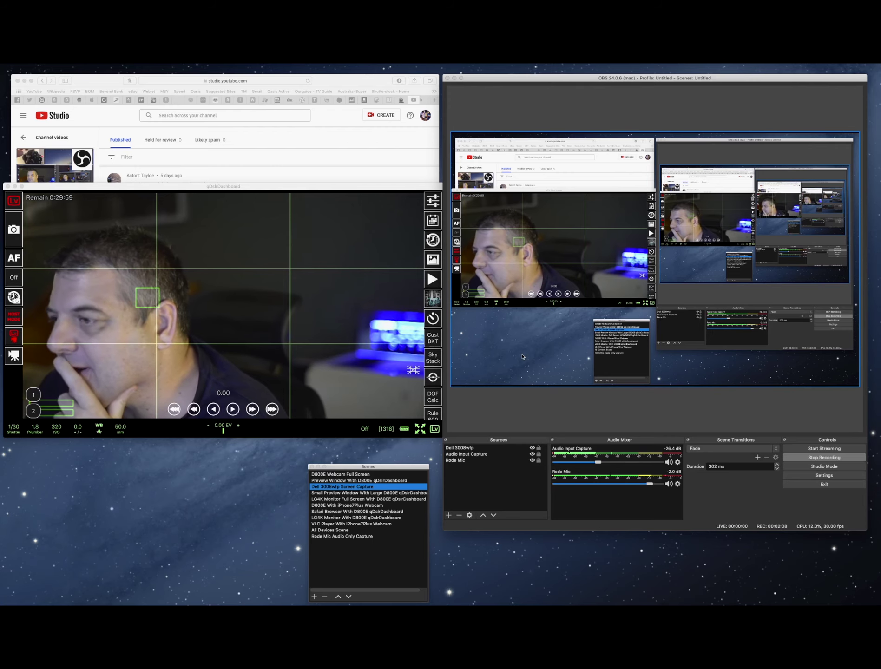
# - Add a new Window Capture source with the default name that captures the [qDslrDashboard] qDslrDashboard window
pyautogui.click(448, 516)
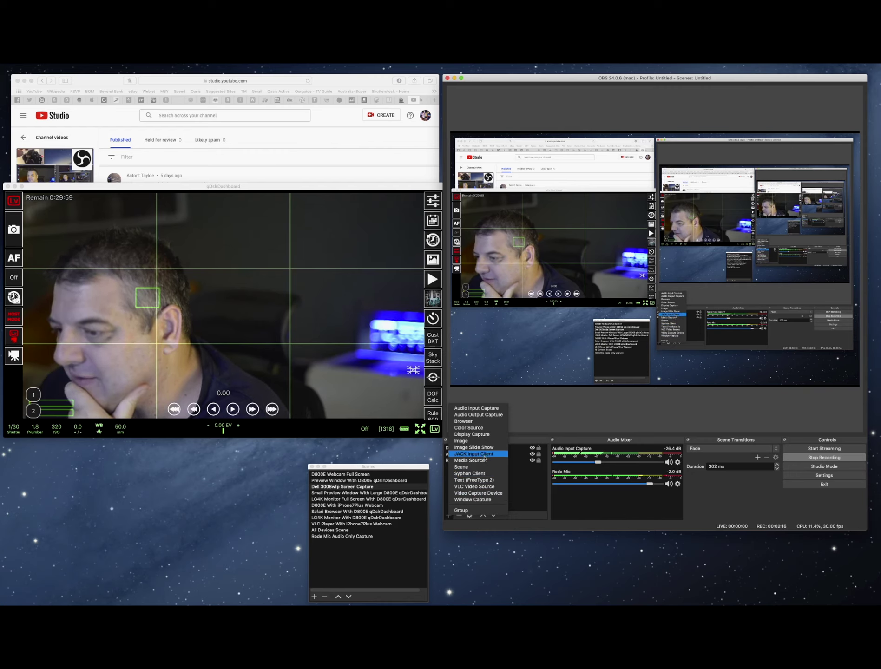
pyautogui.click(484, 500)
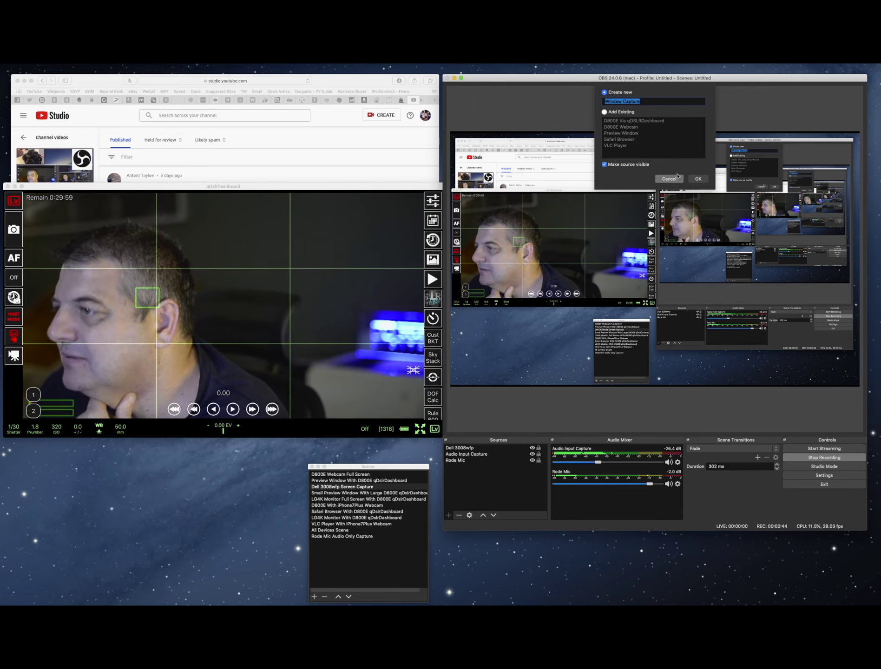
pyautogui.click(698, 179)
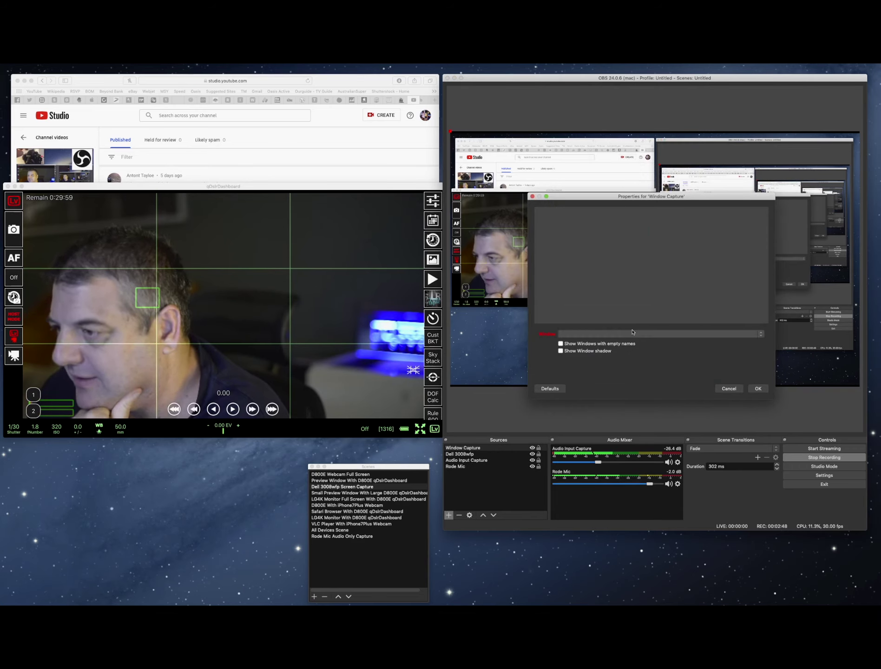
pyautogui.click(629, 334)
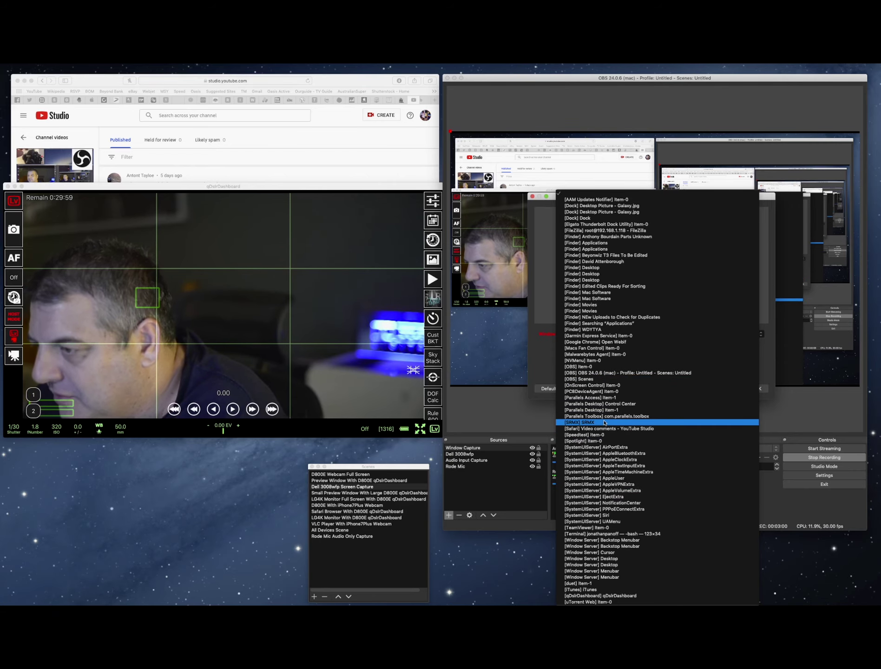
pyautogui.click(616, 596)
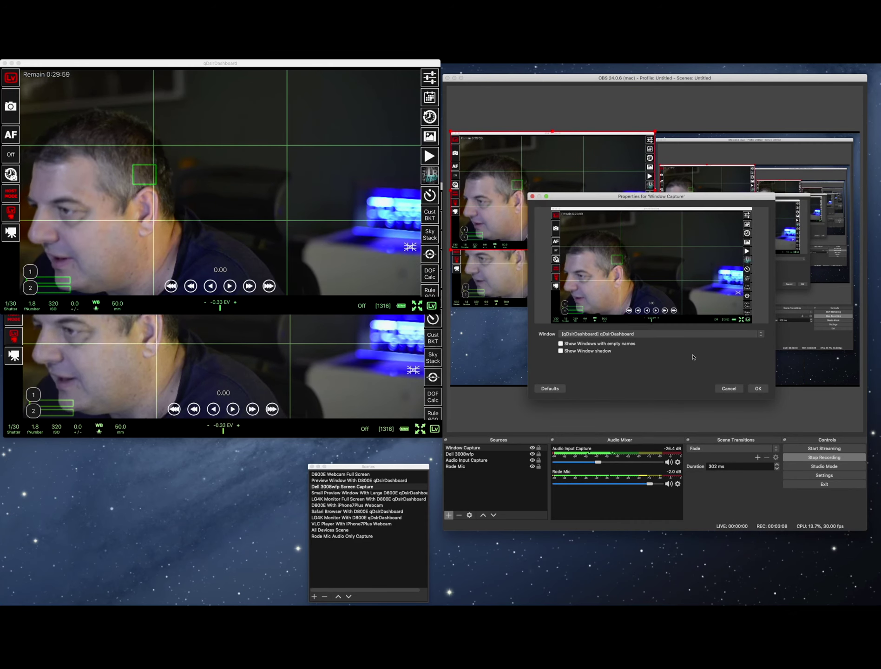
pyautogui.moveTo(706, 197); pyautogui.dragTo(639, 382)
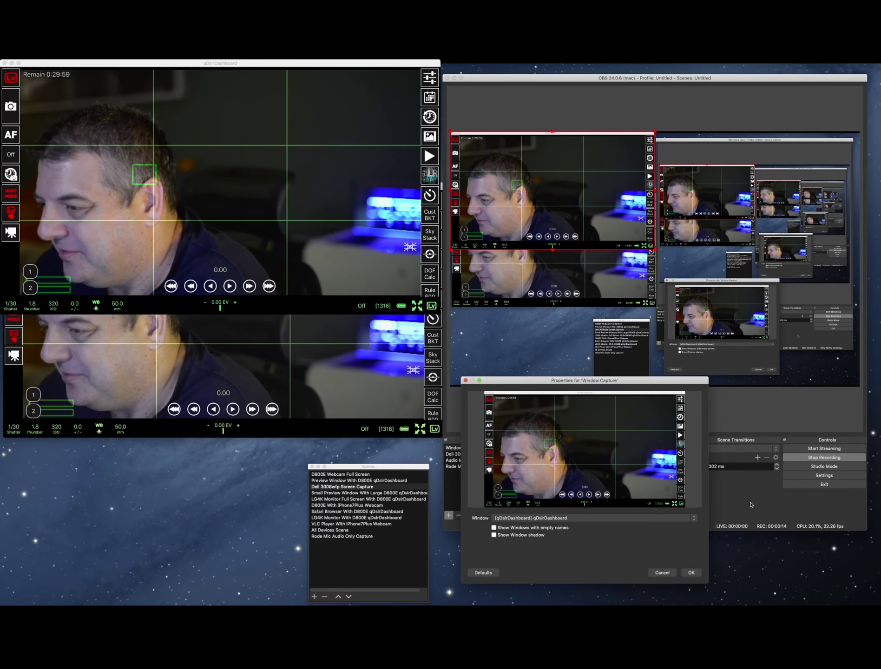
pyautogui.click(691, 573)
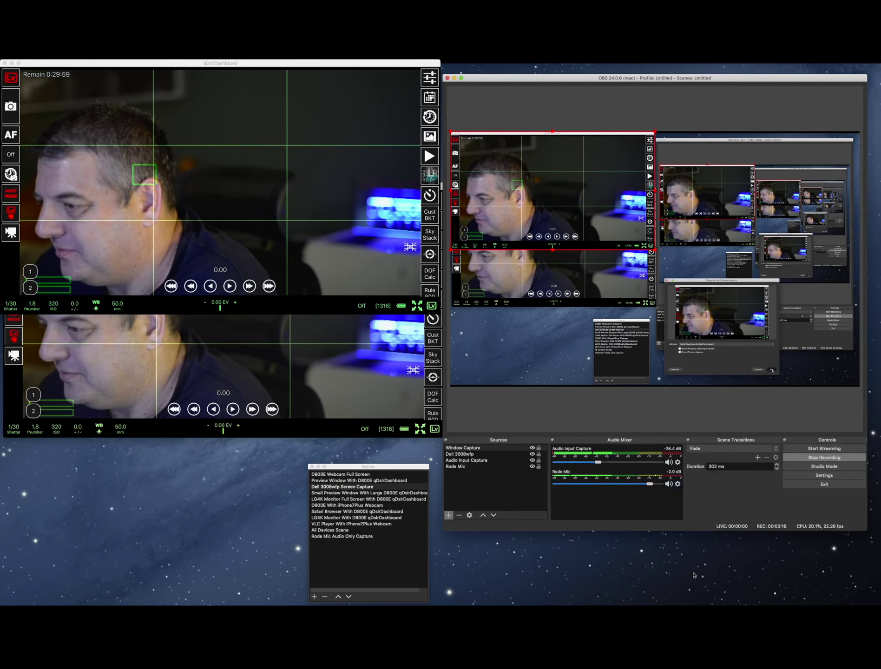
# - Reposition the new window capture on the canvas, away from its upper-left corner and overlapping the screen capture's centre
pyautogui.click(578, 162)
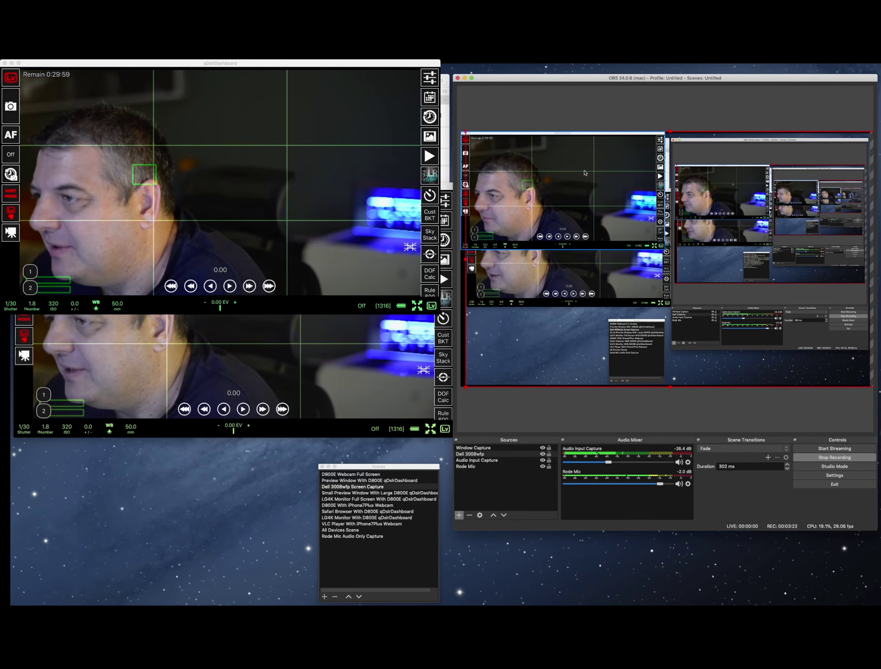
pyautogui.moveTo(574, 172); pyautogui.dragTo(641, 200)
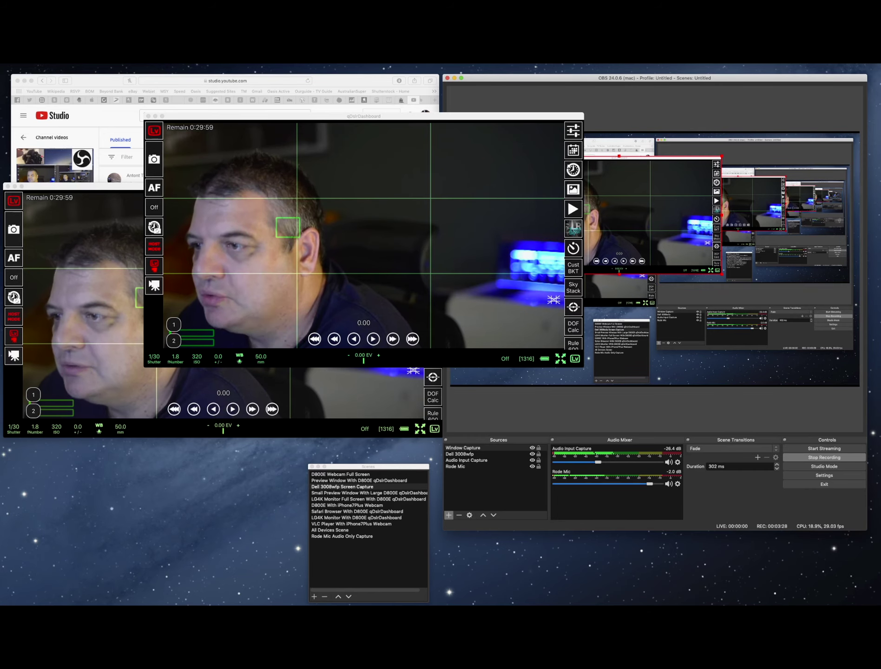
pyautogui.click(142, 202)
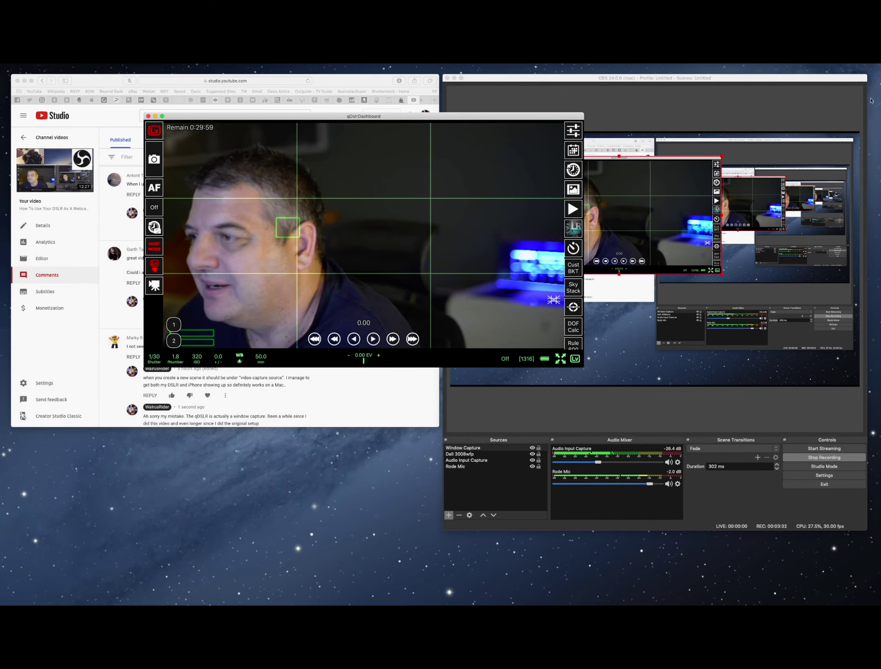
pyautogui.click(620, 182)
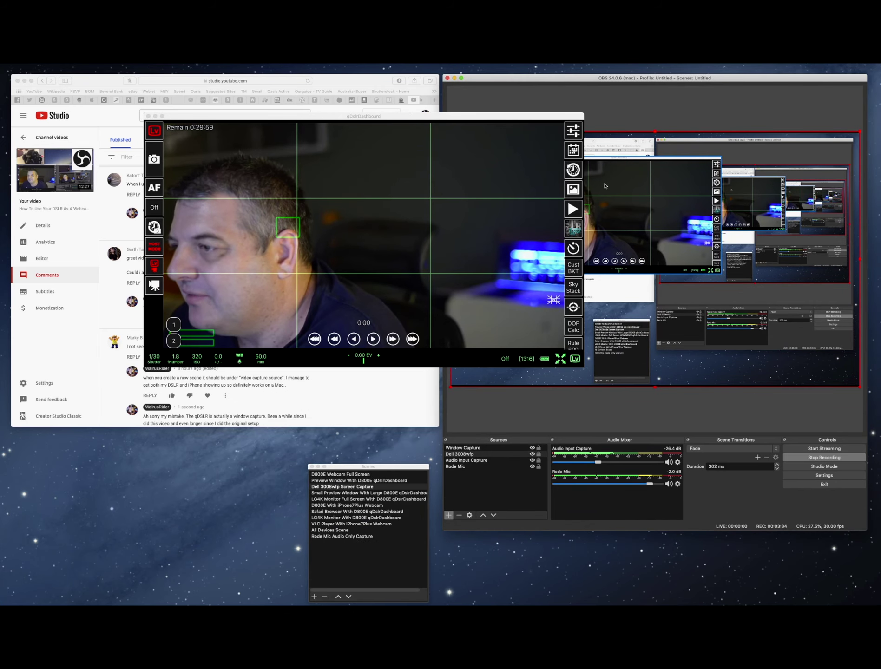
pyautogui.moveTo(605, 186)
pyautogui.mouseDown()
pyautogui.moveTo(595, 187)
pyautogui.moveTo(594, 215)
pyautogui.moveTo(598, 188)
pyautogui.mouseUp()
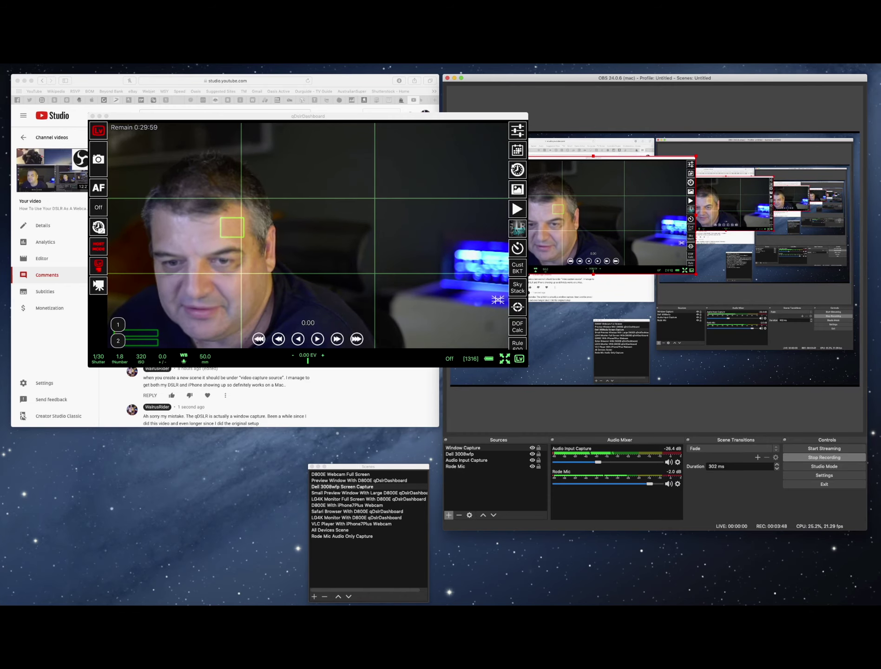
# - Switch to qDslrDashboard and make its window taller so the playback controls sit below the live image
pyautogui.press('super+Tab')
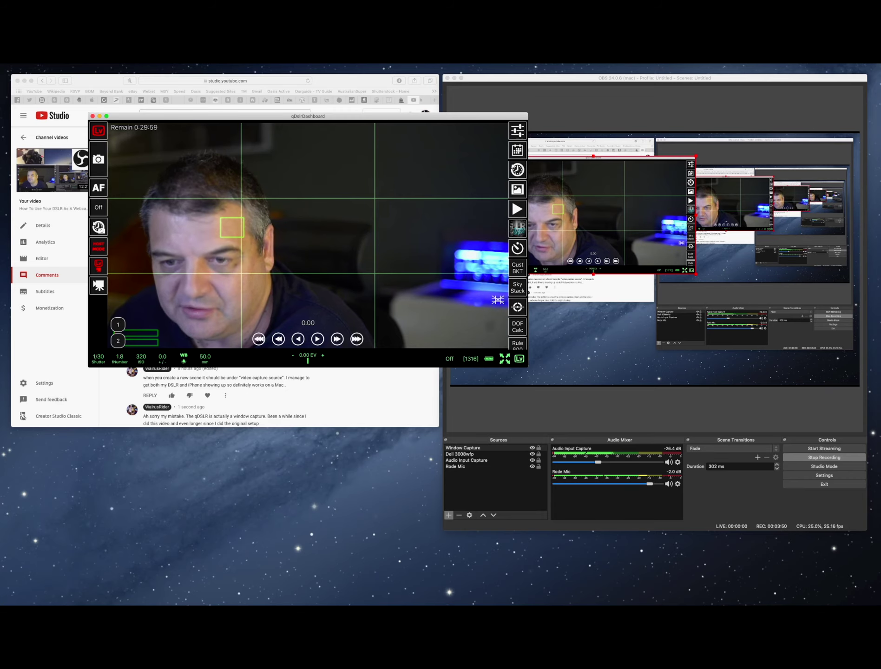
pyautogui.moveTo(308, 367); pyautogui.dragTo(308, 453)
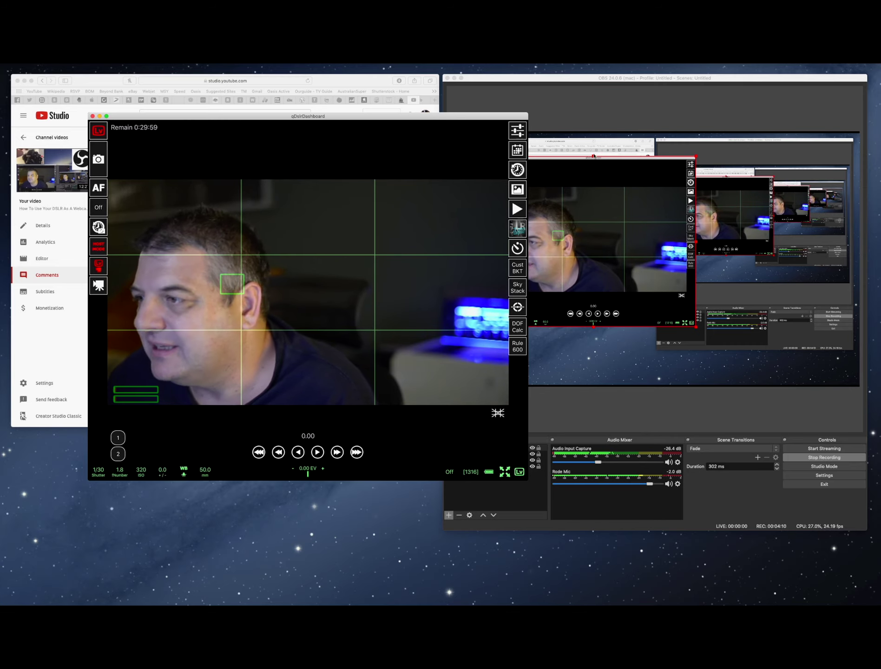
# - In OBS, crop all four sides of the window capture to remove the title bar and controls around the live image
pyautogui.click(593, 158)
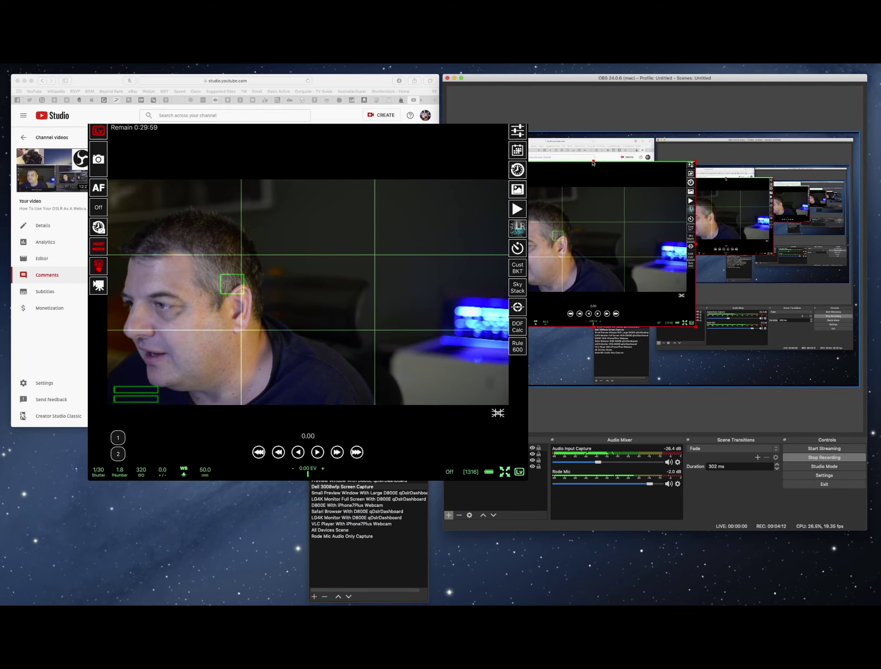
pyautogui.moveTo(593, 163); pyautogui.dragTo(593, 185)
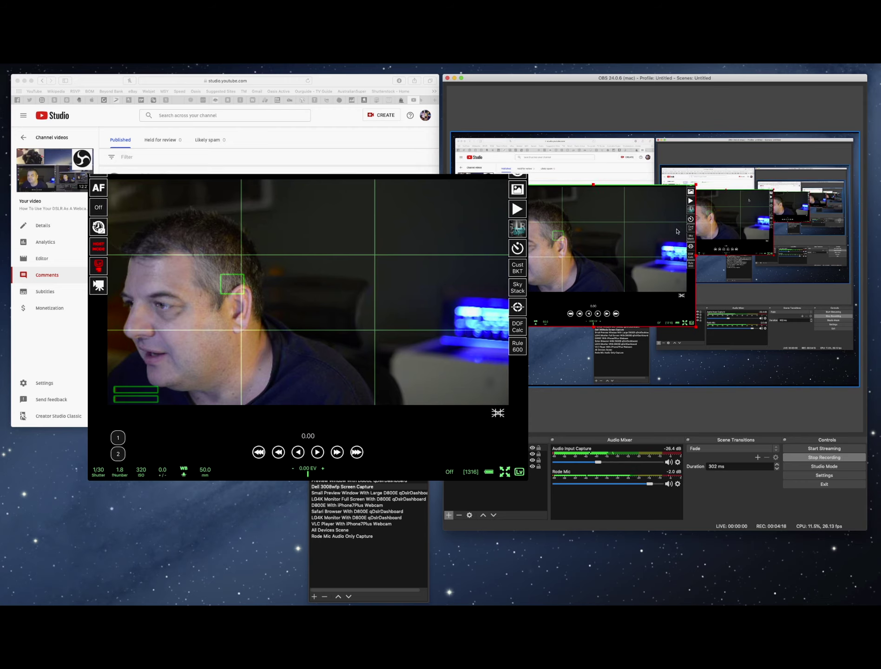
pyautogui.moveTo(696, 258); pyautogui.dragTo(688, 259)
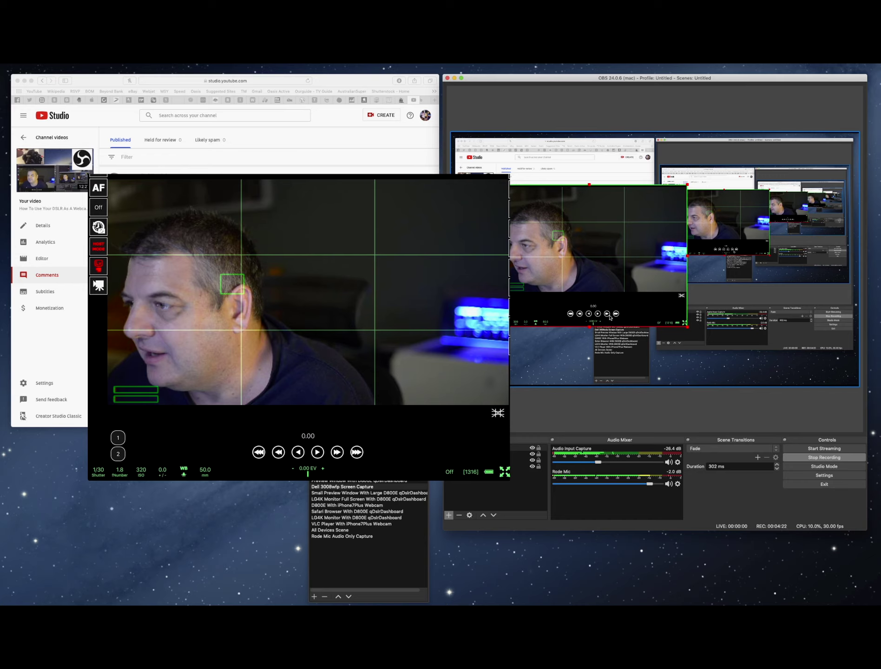
pyautogui.moveTo(589, 329); pyautogui.dragTo(592, 296)
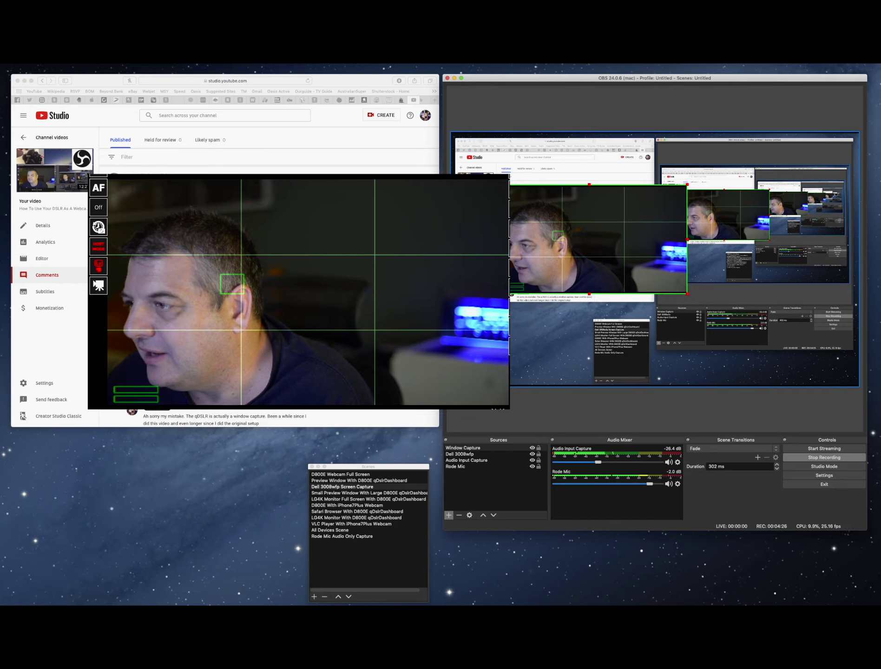
pyautogui.moveTo(492, 240); pyautogui.dragTo(497, 240)
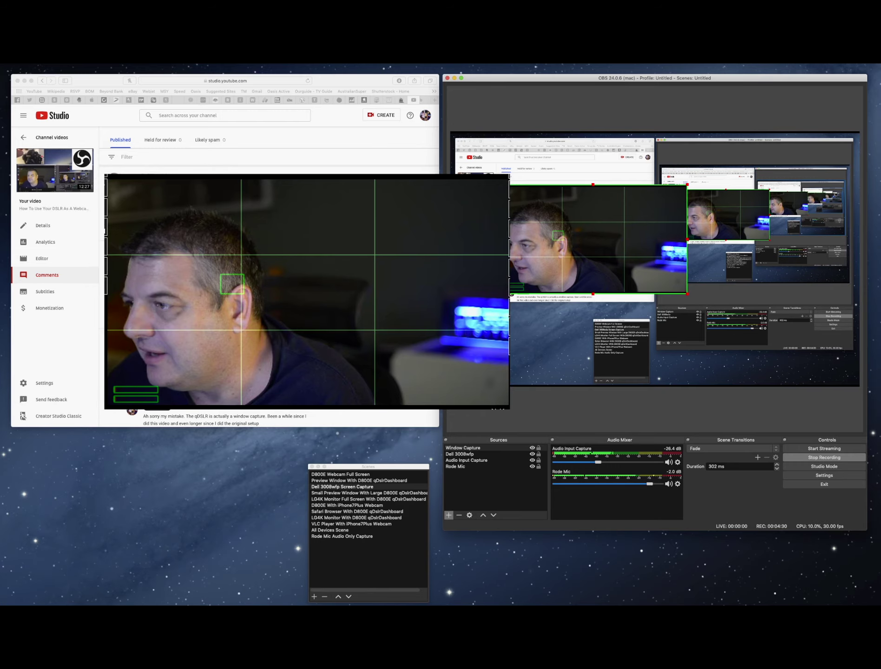
# - Select the cropped window capture and move it into the upper-left corner of the canvas
pyautogui.press('super+Tab')
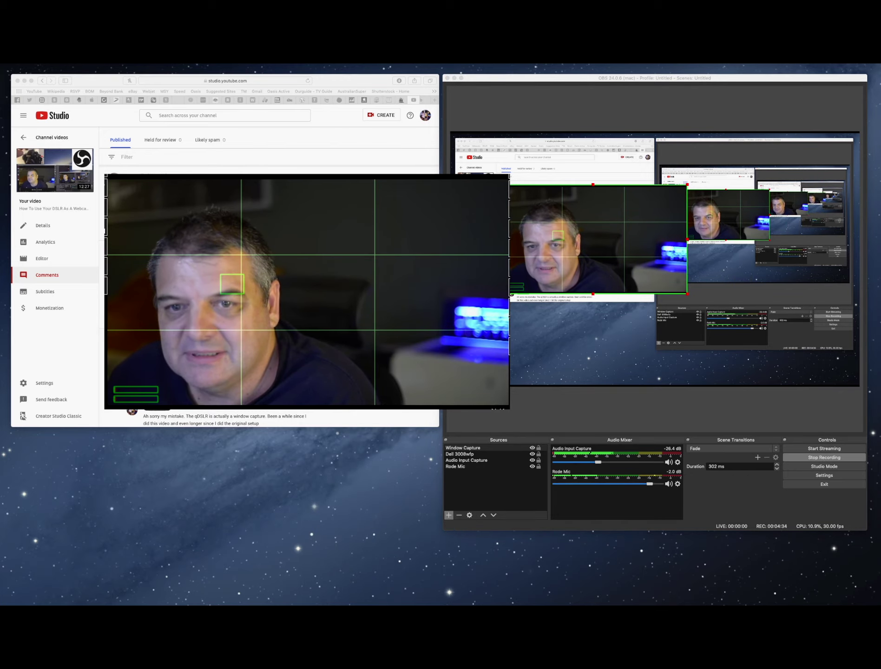
pyautogui.click(613, 239)
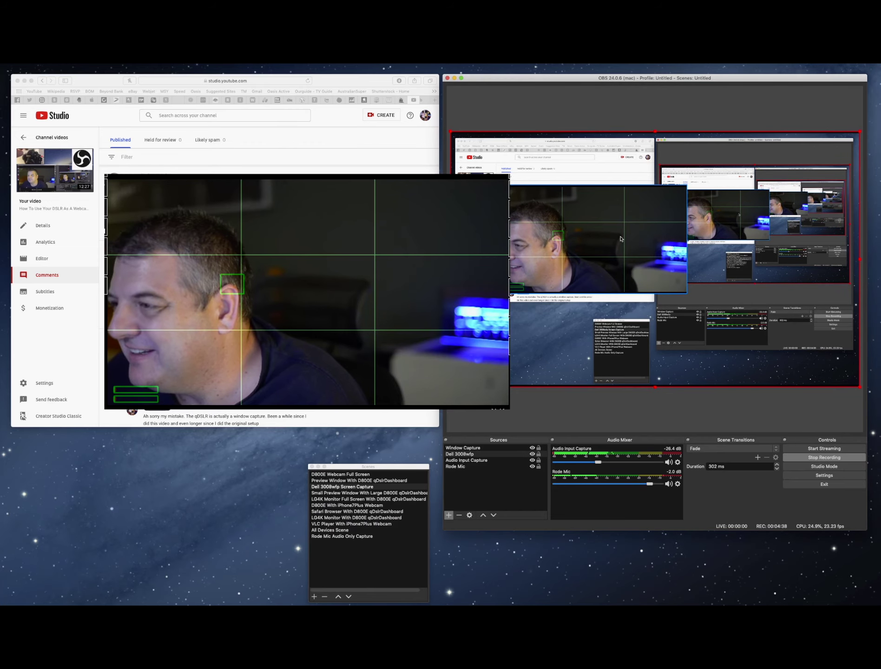
pyautogui.click(610, 231)
pyautogui.moveTo(616, 232); pyautogui.dragTo(571, 181)
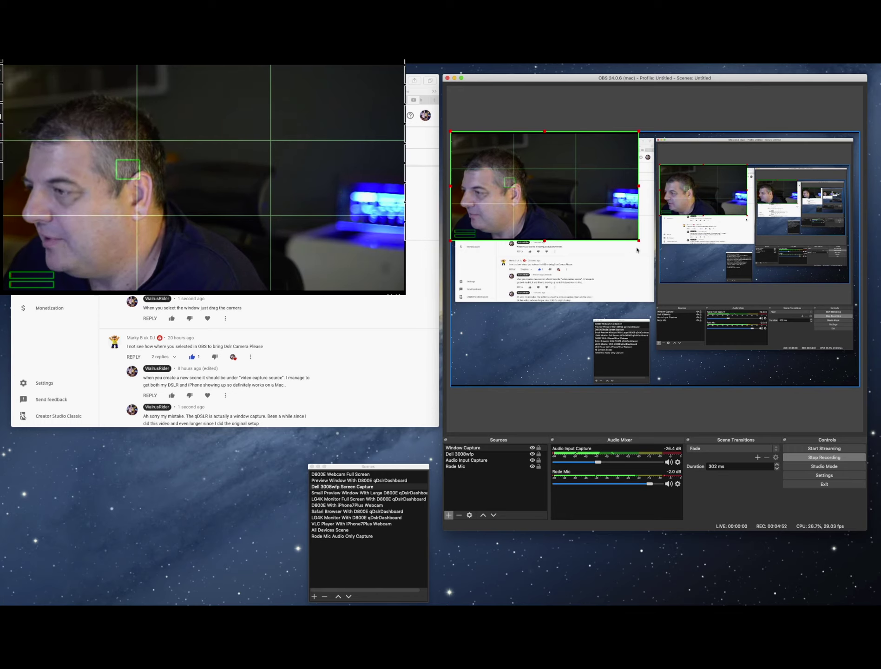
# - Scale the cropped window capture up until it nearly fills the canvas
pyautogui.moveTo(639, 242); pyautogui.dragTo(856, 372)
pyautogui.moveTo(880, 566); pyautogui.dragTo(875, 560)
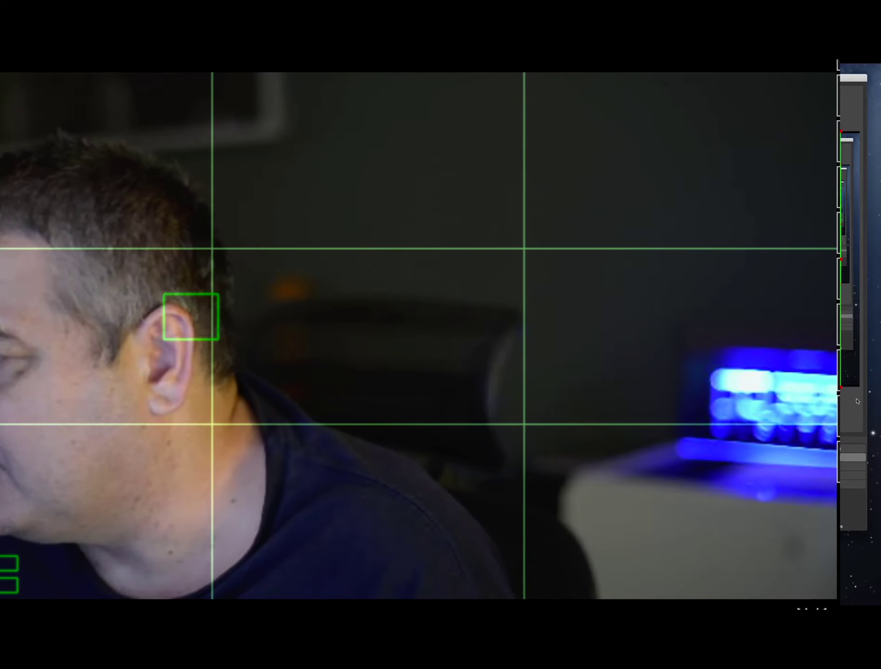
# - Shrink the cropped window capture and place it in the upper-right area of the canvas over the screen capture
pyautogui.moveTo(841, 270); pyautogui.dragTo(568, 192)
pyautogui.moveTo(509, 181); pyautogui.dragTo(791, 192)
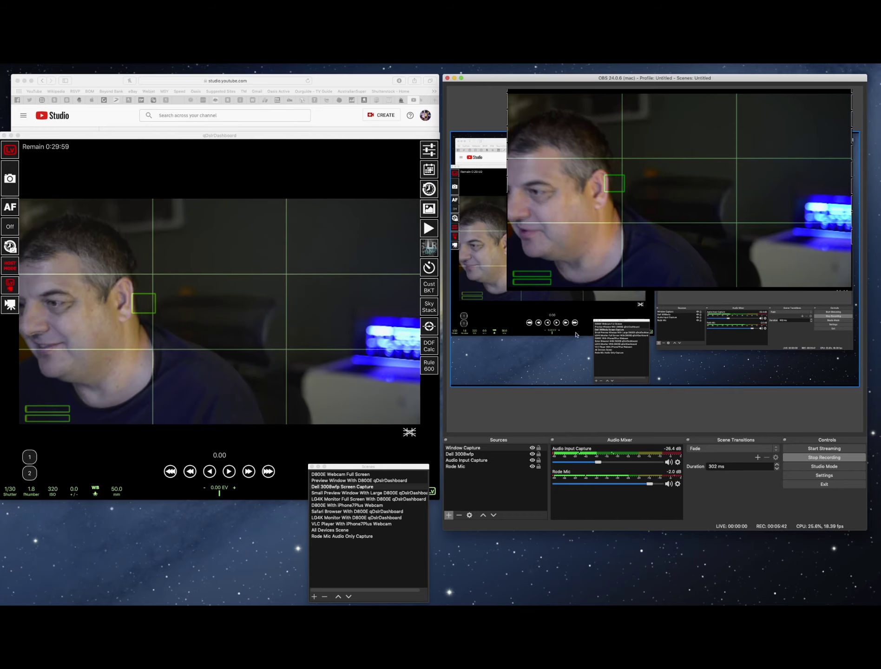
# - Move the Scenes window off qDslrDashboard's live view toggle, show the live view options and turn the OSD overlay off
pyautogui.click(501, 319)
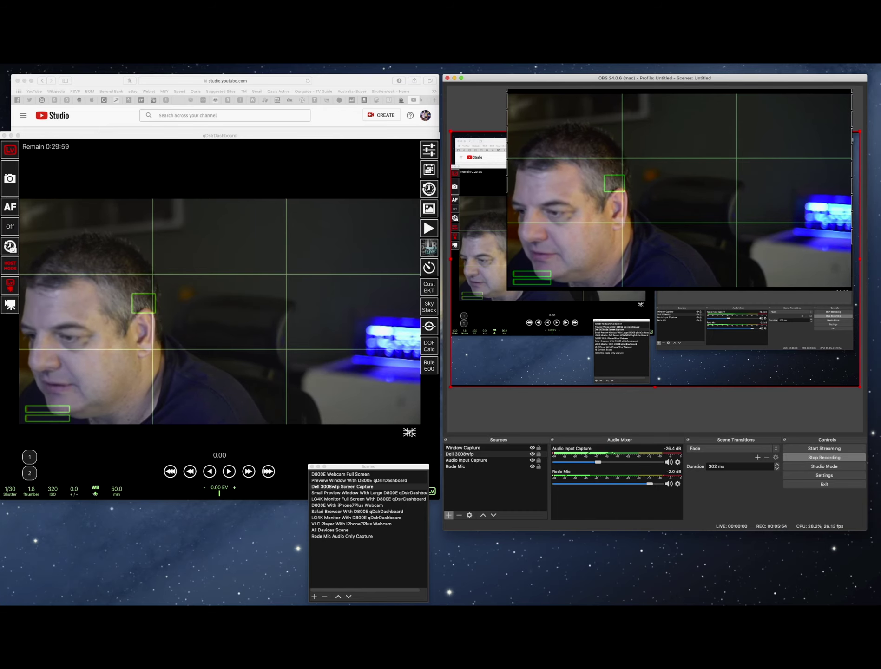
pyautogui.moveTo(413, 464); pyautogui.dragTo(356, 460)
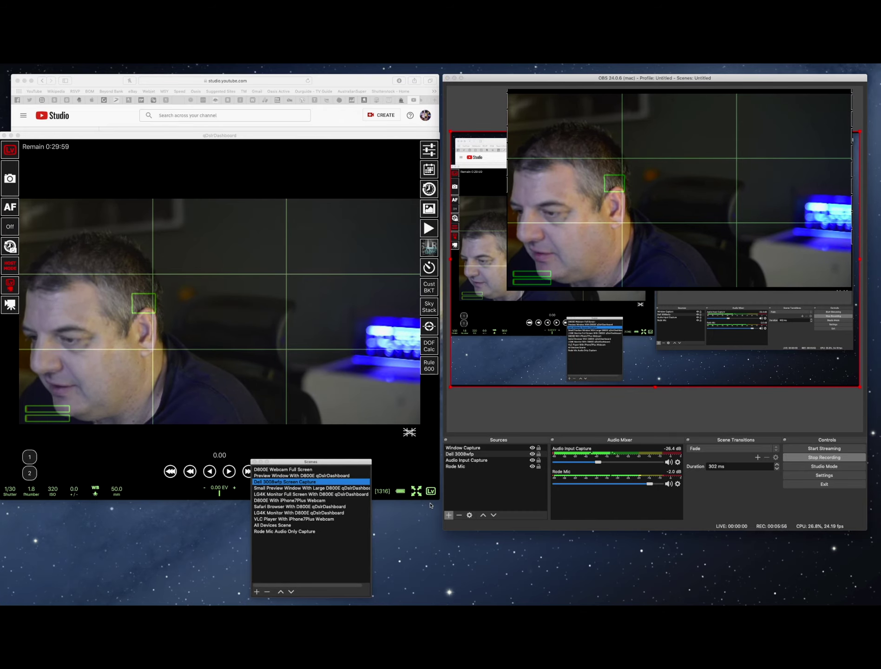
pyautogui.click(432, 492)
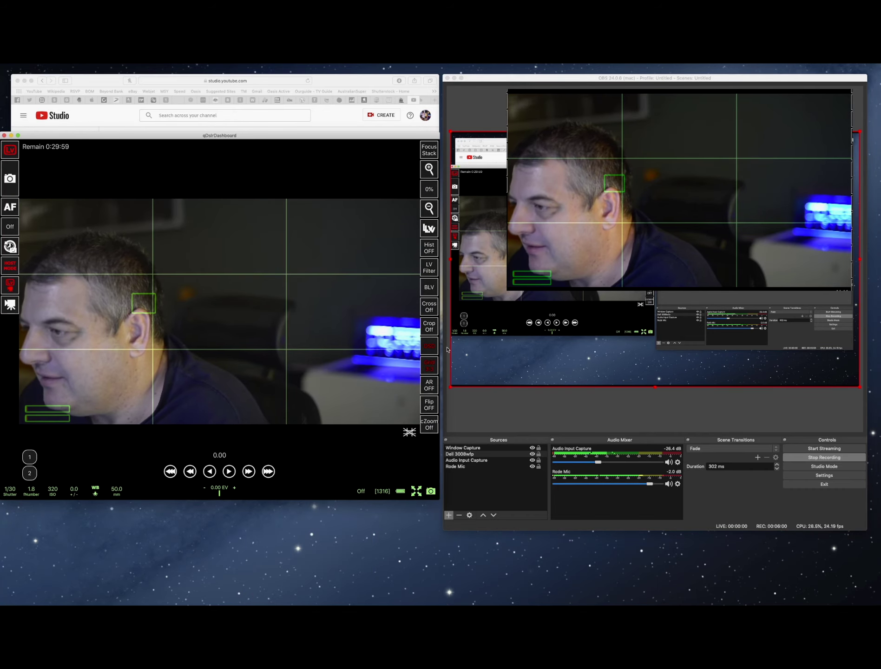
pyautogui.click(431, 347)
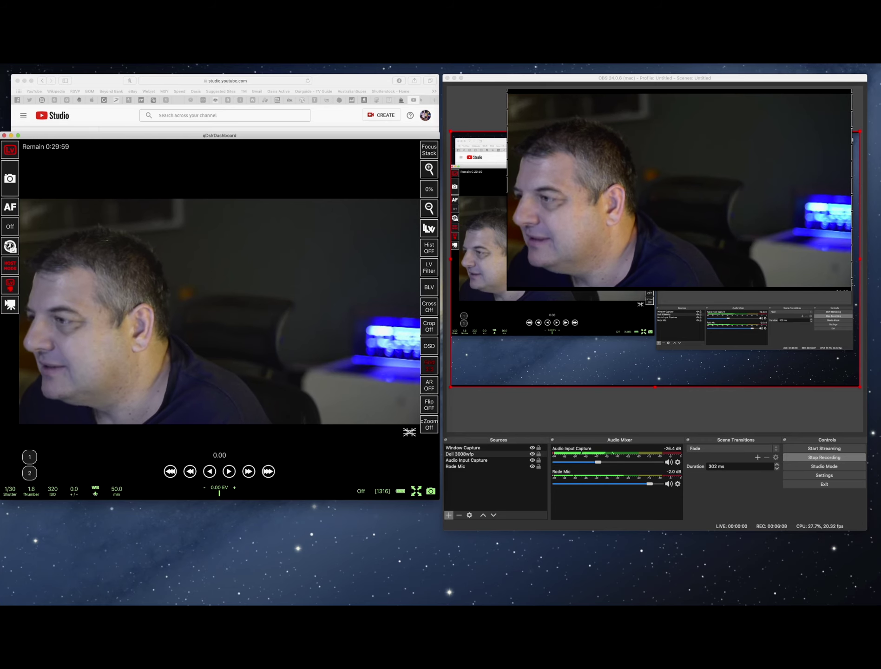
# - In OBS, move the window capture to the canvas's upper-left corner and scale it up to nearly fill the canvas
pyautogui.click(739, 179)
pyautogui.moveTo(739, 179); pyautogui.dragTo(502, 170)
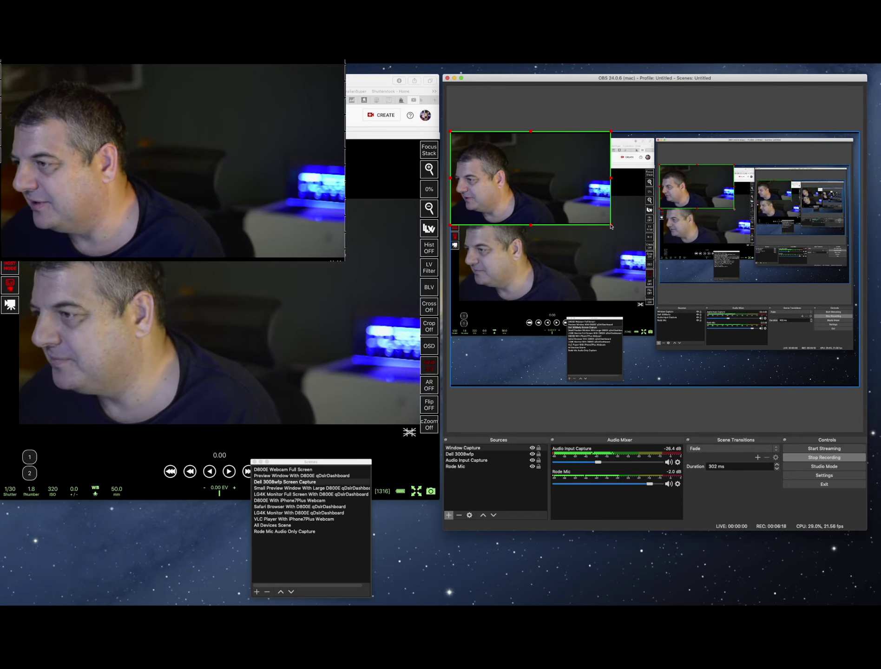
pyautogui.moveTo(611, 226); pyautogui.dragTo(824, 367)
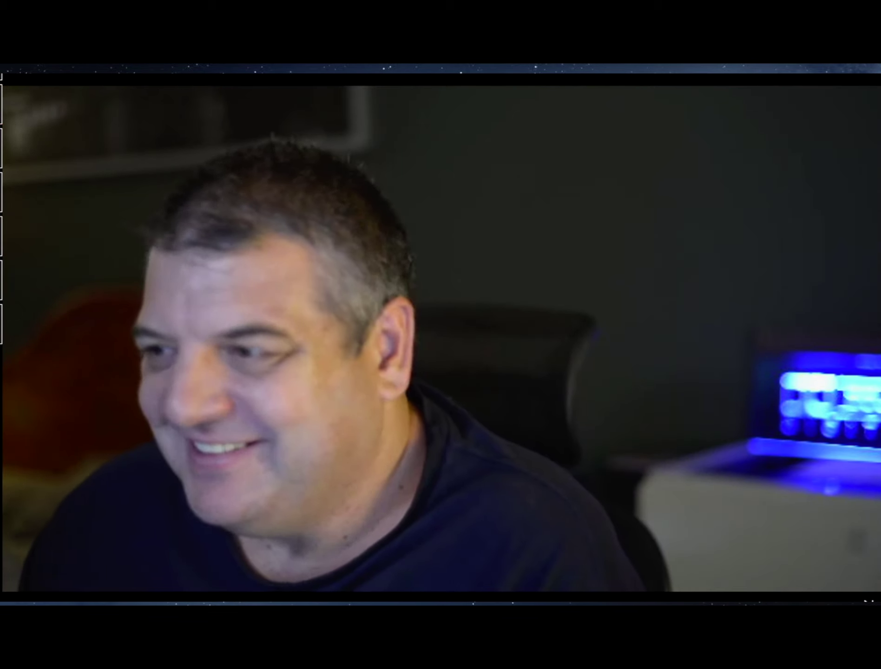
# - Shrink the window capture to a small inset in the canvas's upper-left corner and select the screen capture behind it
pyautogui.press('Escape')
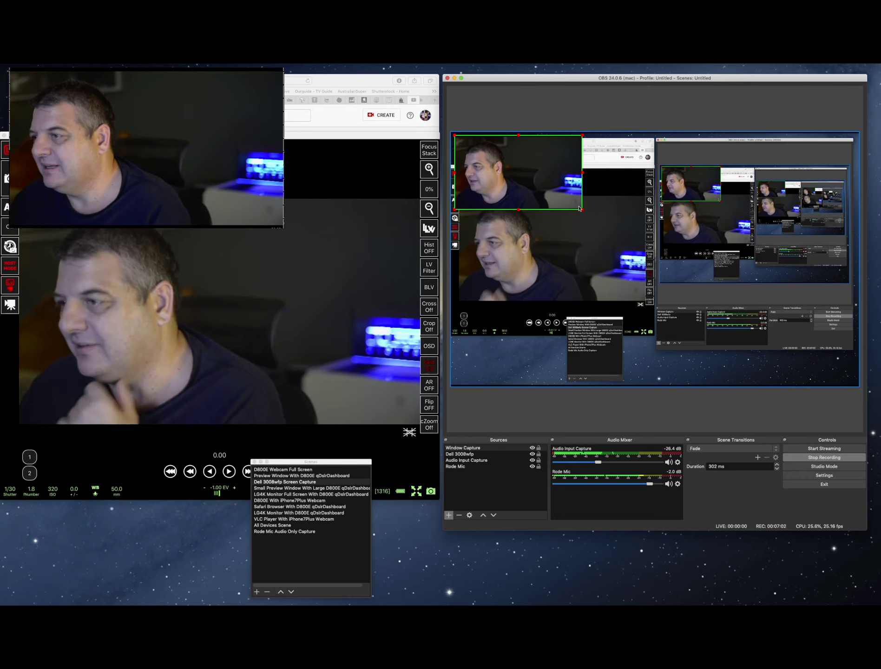
pyautogui.moveTo(583, 211); pyautogui.dragTo(571, 204)
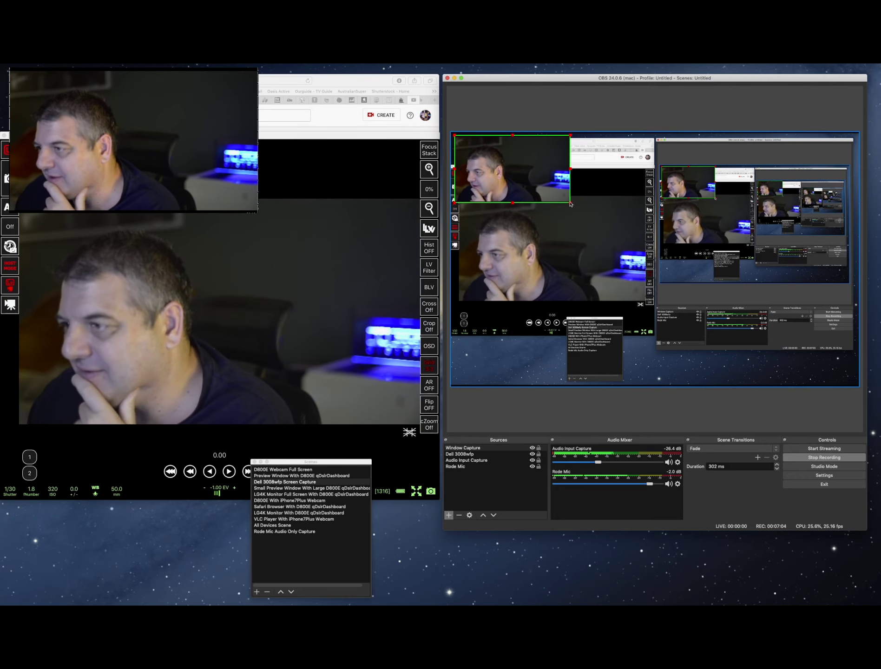
pyautogui.click(609, 370)
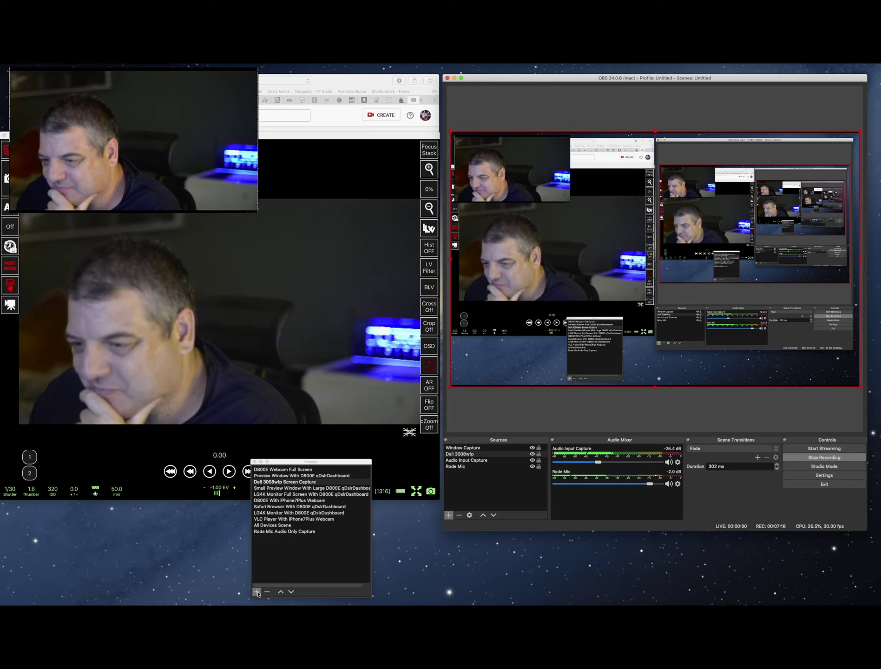
# - Switch to the D800E Webcam Full Screen scene and return to the Dell 3008wfp Screen Capture scene
pyautogui.moveTo(340, 464)
pyautogui.mouseDown()
pyautogui.moveTo(471, 454)
pyautogui.moveTo(339, 454)
pyautogui.moveTo(346, 469)
pyautogui.moveTo(131, 429)
pyautogui.moveTo(300, 452)
pyautogui.moveTo(336, 460)
pyautogui.moveTo(344, 476)
pyautogui.mouseUp()
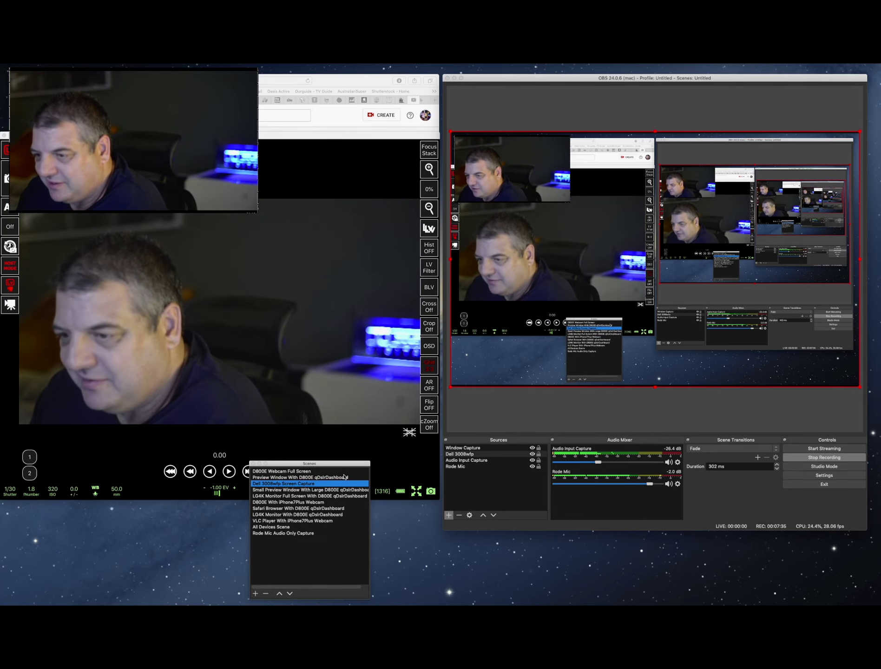
pyautogui.click(307, 472)
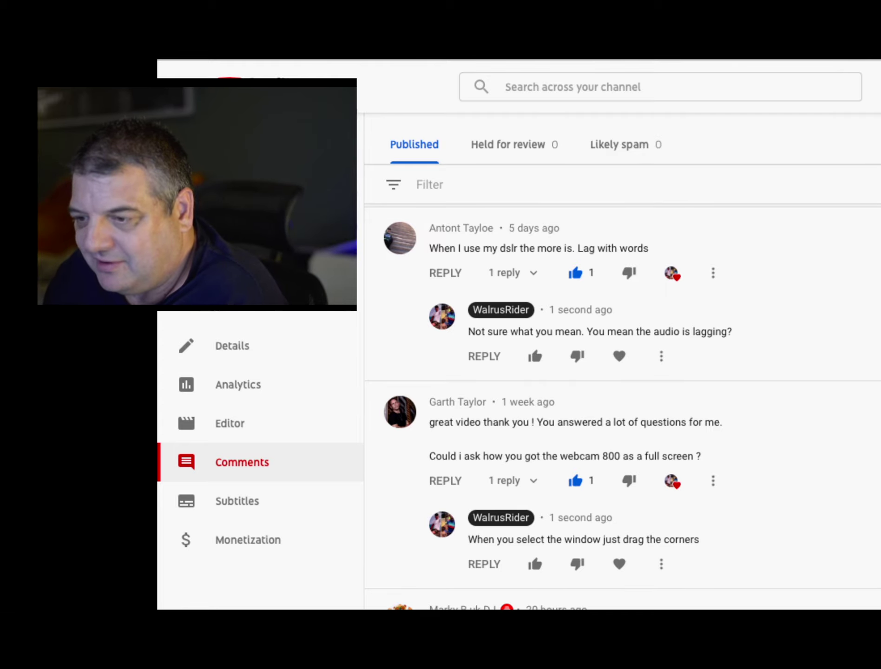
pyautogui.click(288, 483)
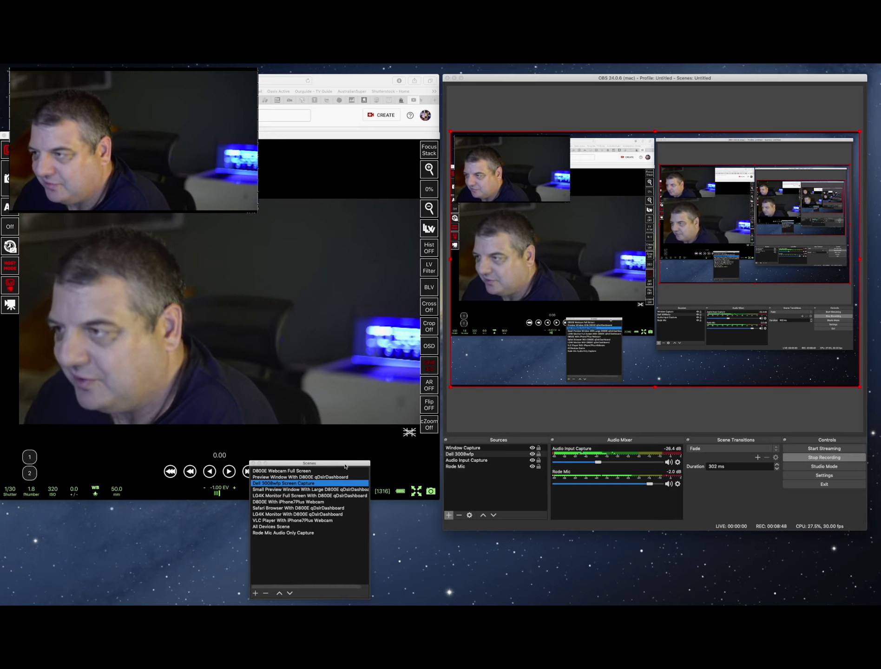
# - Start adding a new scene from the floating Scenes window and cancel at the name prompt
pyautogui.moveTo(345, 466); pyautogui.dragTo(370, 473)
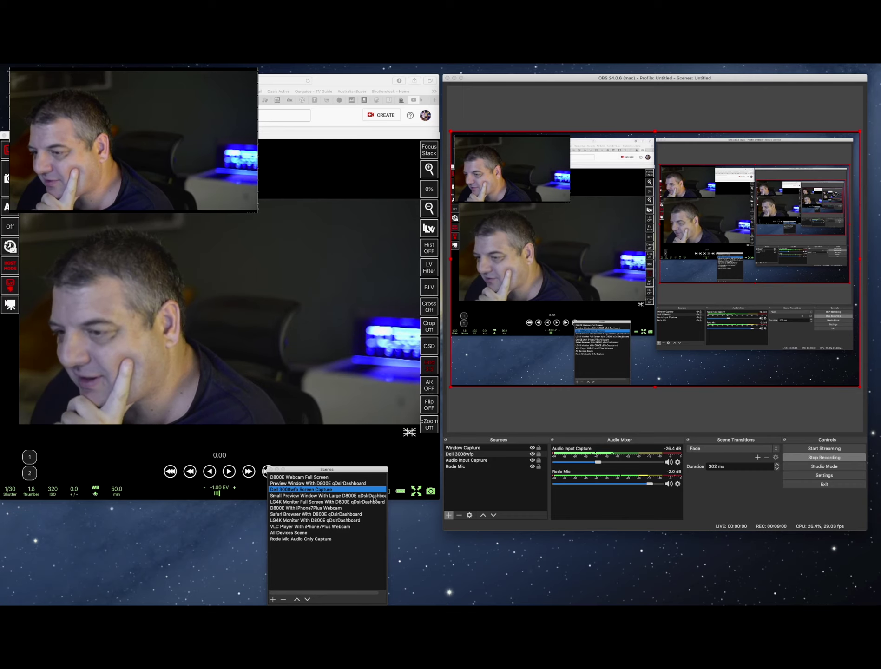
pyautogui.moveTo(365, 472)
pyautogui.mouseDown()
pyautogui.moveTo(346, 299)
pyautogui.moveTo(263, 238)
pyautogui.moveTo(517, 369)
pyautogui.moveTo(467, 272)
pyautogui.moveTo(342, 295)
pyautogui.moveTo(556, 296)
pyautogui.moveTo(492, 220)
pyautogui.moveTo(452, 226)
pyautogui.moveTo(474, 231)
pyautogui.moveTo(458, 218)
pyautogui.moveTo(482, 333)
pyautogui.moveTo(439, 451)
pyautogui.moveTo(472, 454)
pyautogui.moveTo(338, 440)
pyautogui.moveTo(377, 458)
pyautogui.mouseUp()
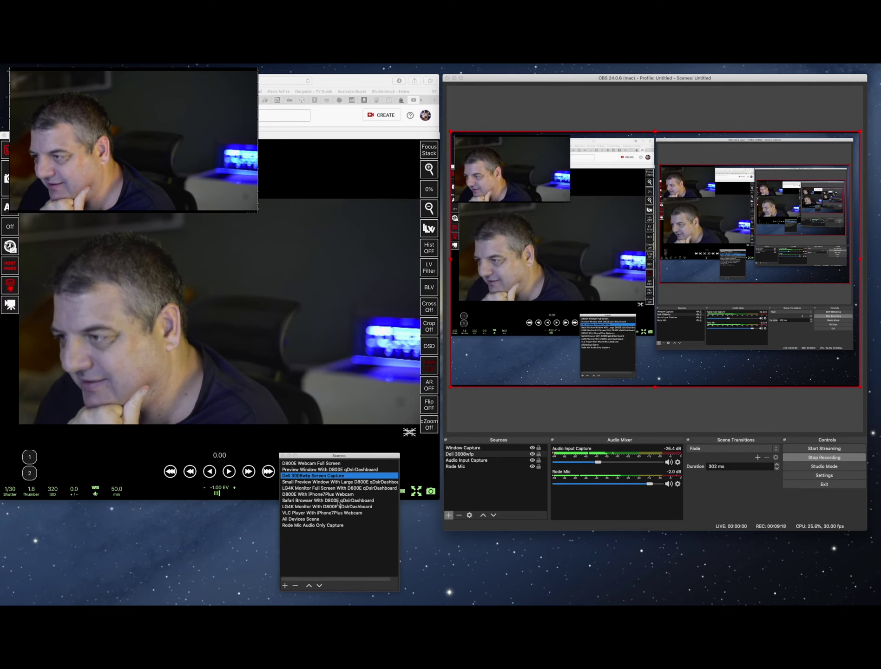
pyautogui.click(285, 586)
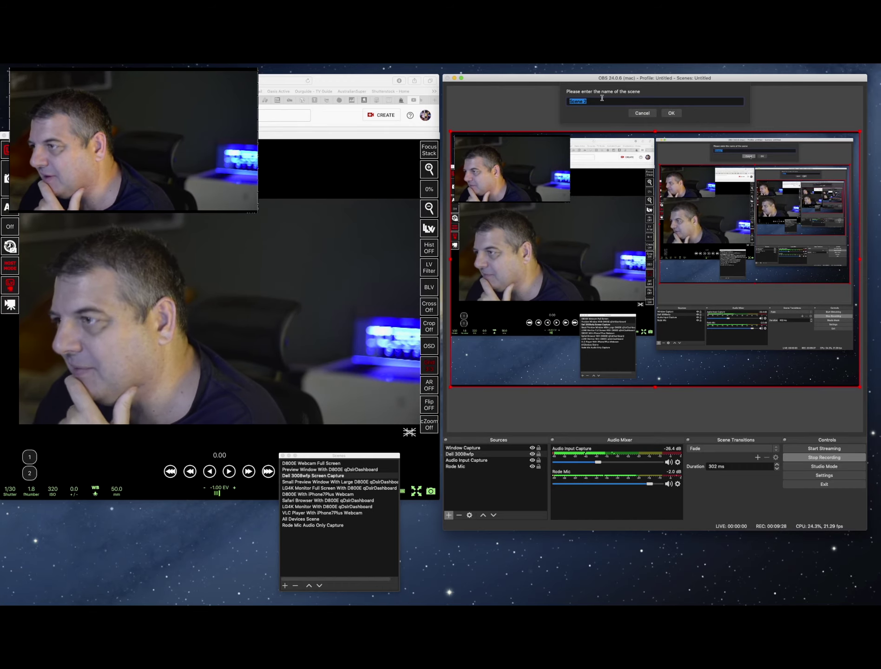
pyautogui.click(640, 113)
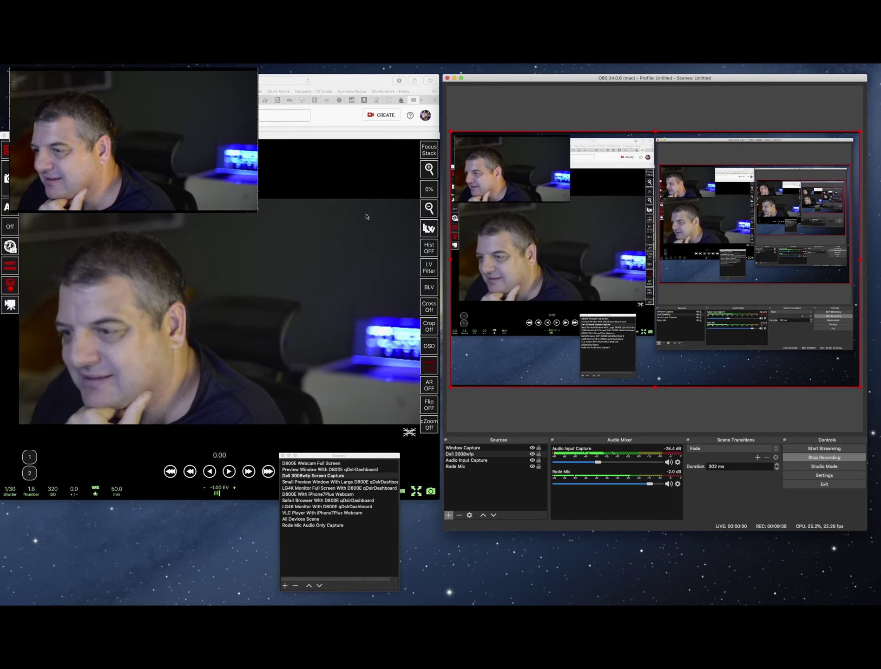
pyautogui.moveTo(376, 457)
pyautogui.mouseDown()
pyautogui.moveTo(350, 457)
pyautogui.moveTo(376, 457)
pyautogui.moveTo(351, 458)
pyautogui.moveTo(363, 460)
pyautogui.mouseUp()
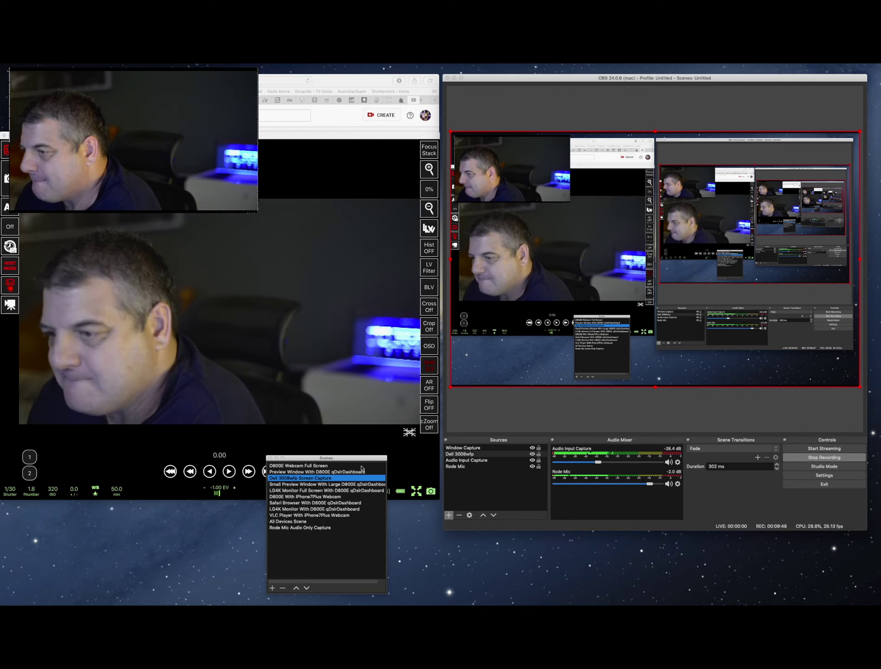
pyautogui.moveTo(367, 458); pyautogui.dragTo(383, 458)
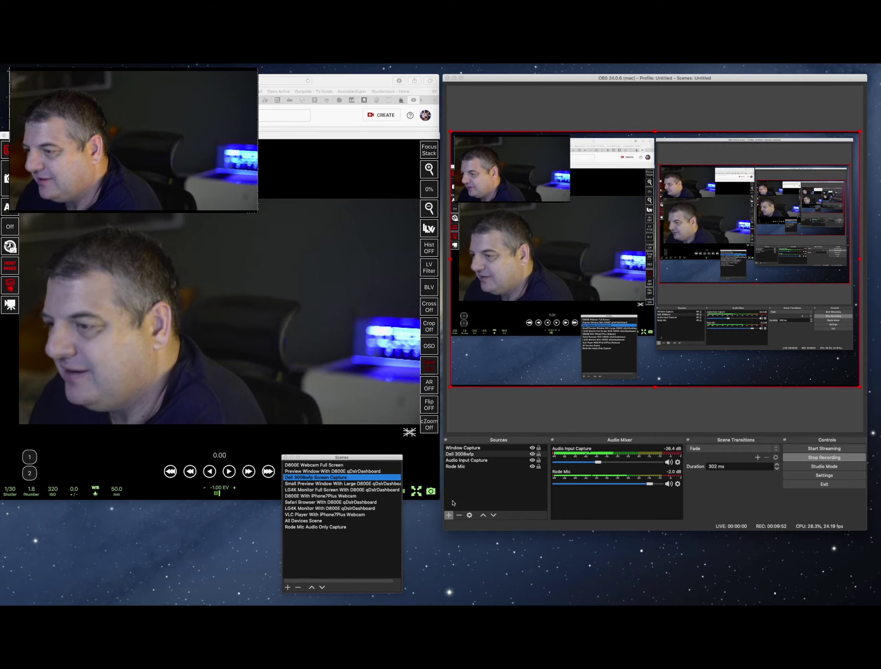
# - Toggle the Window Capture source's visibility off and on several times
pyautogui.click(513, 442)
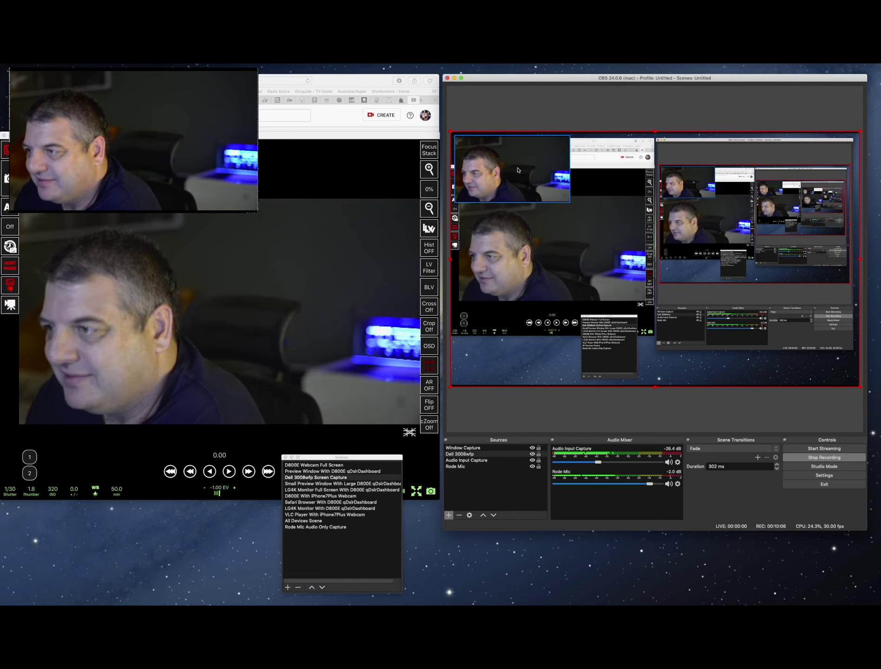
pyautogui.click(533, 449)
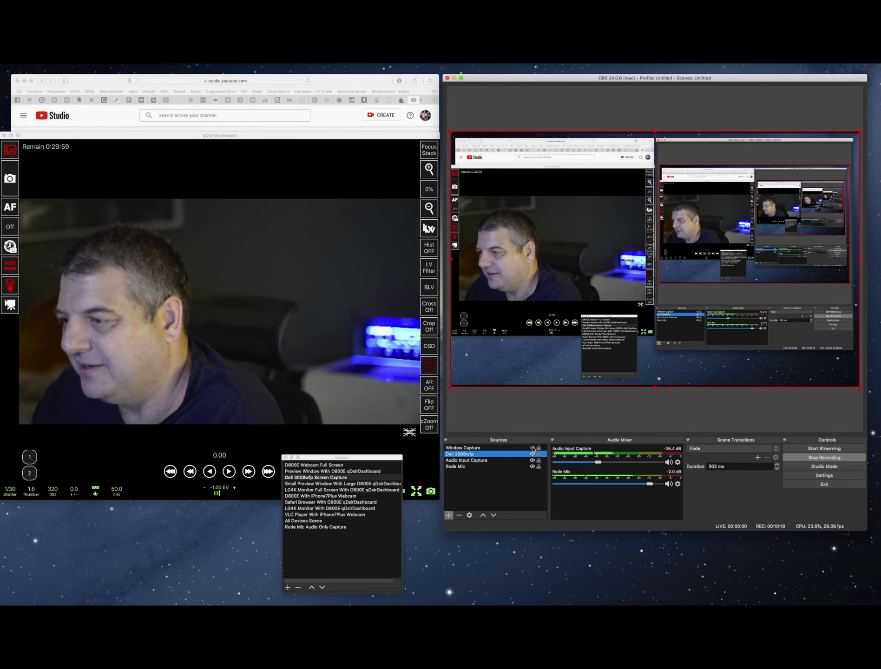
pyautogui.click(533, 449)
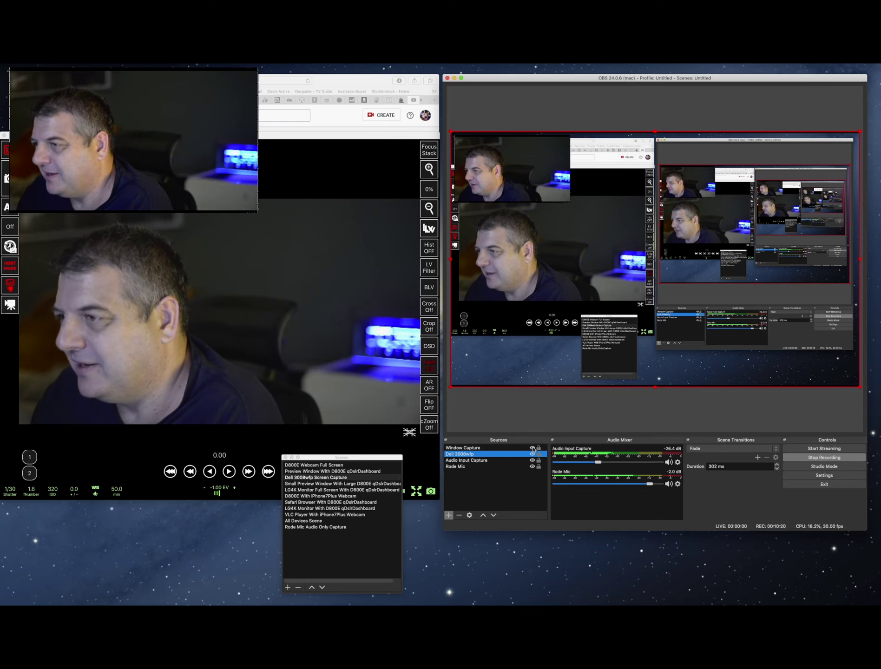
pyautogui.click(533, 449)
pyautogui.click(533, 449)
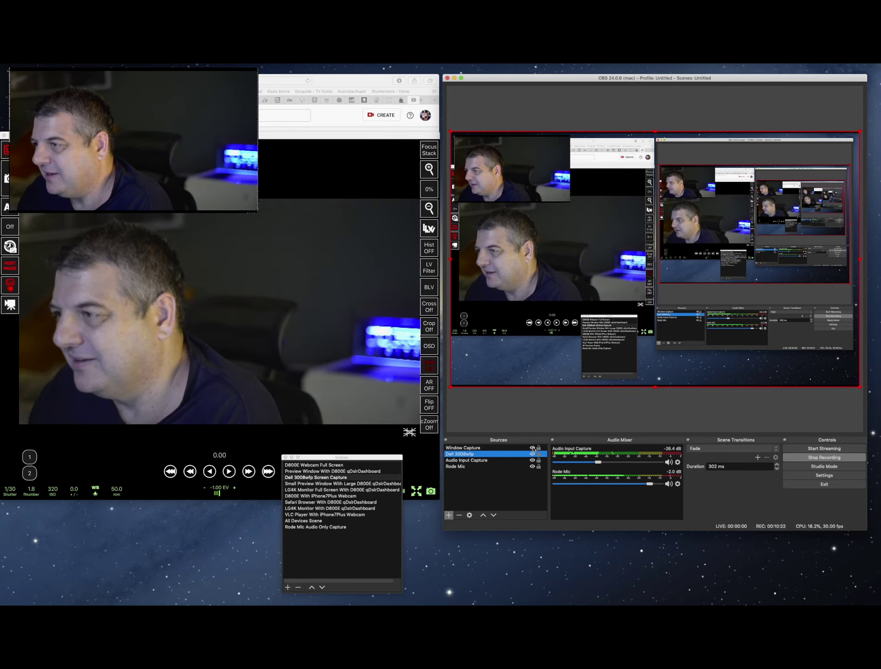
pyautogui.click(533, 449)
pyautogui.click(533, 449)
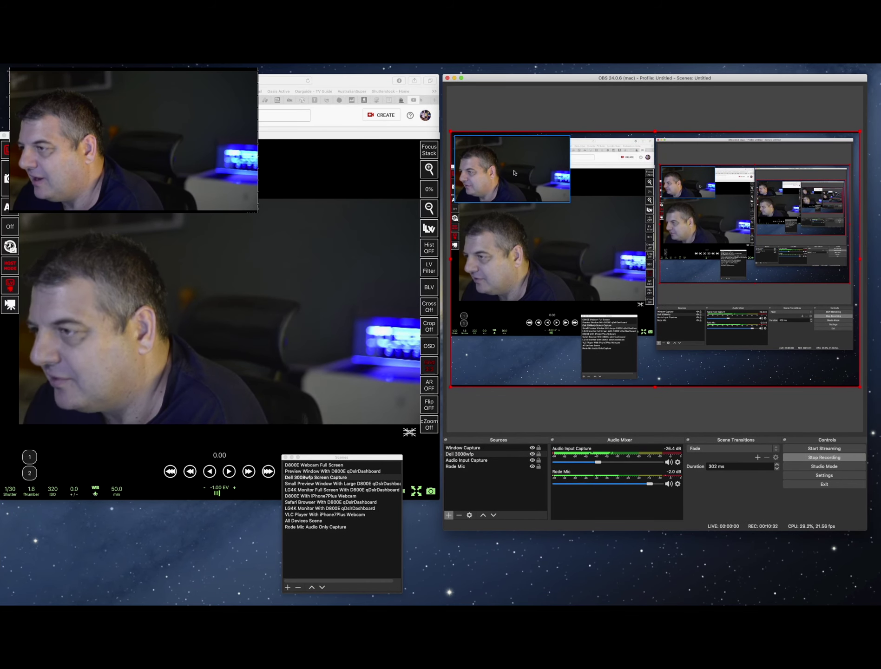
# - Move the window capture to the canvas's upper middle, select the screen capture briefly, and return the window capture to the upper-left area
pyautogui.moveTo(521, 159); pyautogui.dragTo(671, 158)
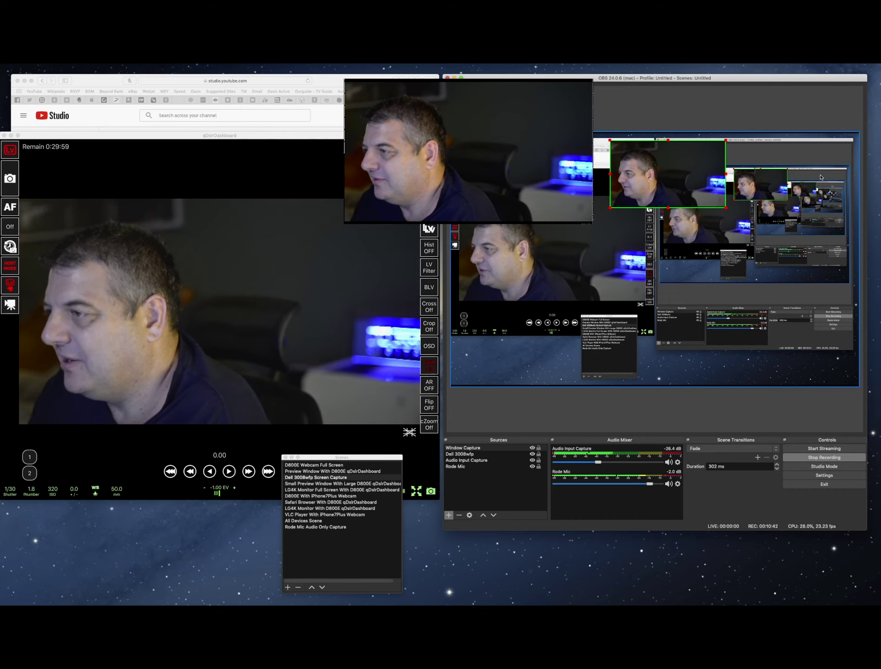
pyautogui.click(811, 157)
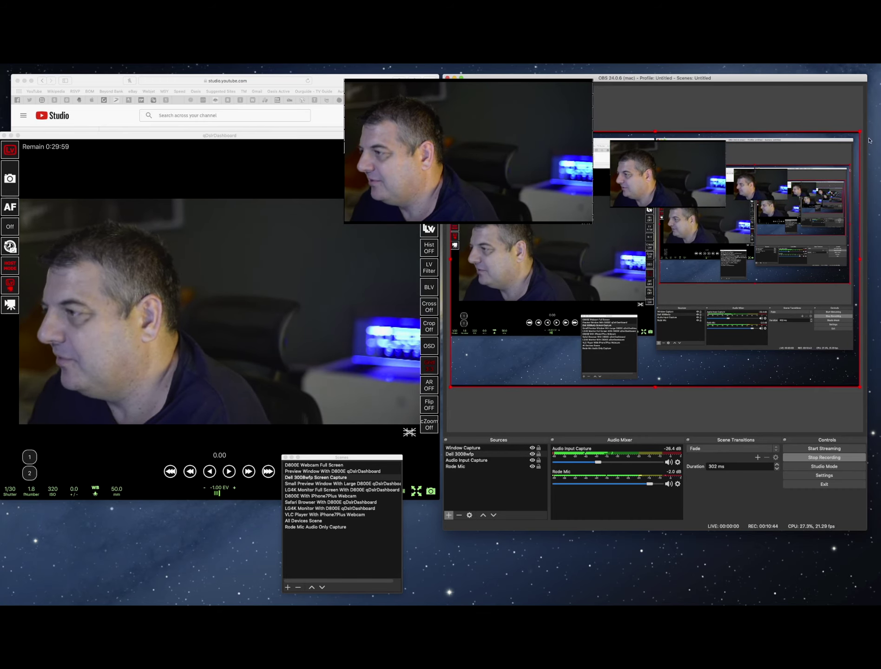
pyautogui.moveTo(825, 151)
pyautogui.mouseDown()
pyautogui.moveTo(745, 151)
pyautogui.moveTo(825, 151)
pyautogui.moveTo(845, 178)
pyautogui.moveTo(842, 204)
pyautogui.moveTo(824, 153)
pyautogui.mouseUp()
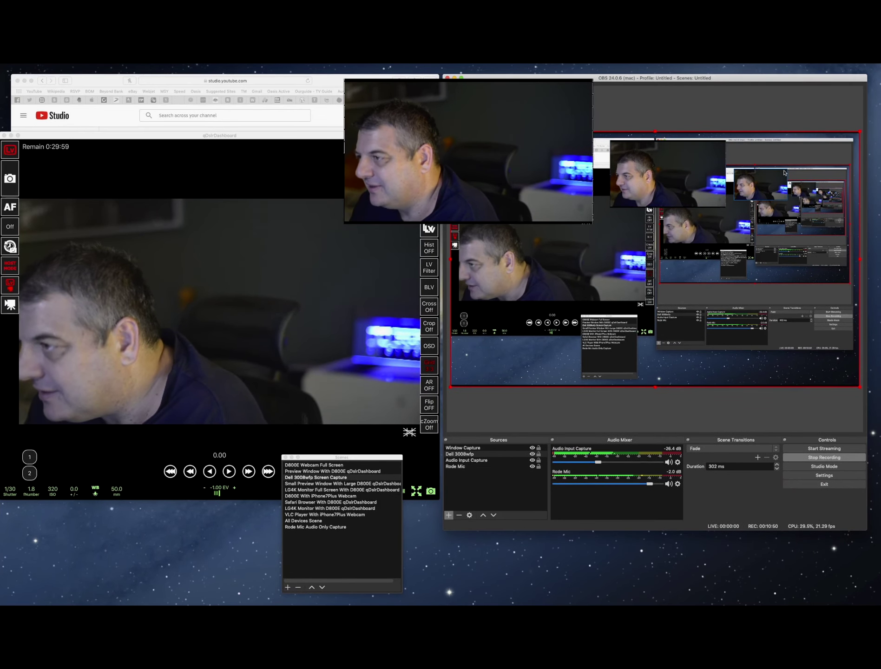
pyautogui.click(669, 186)
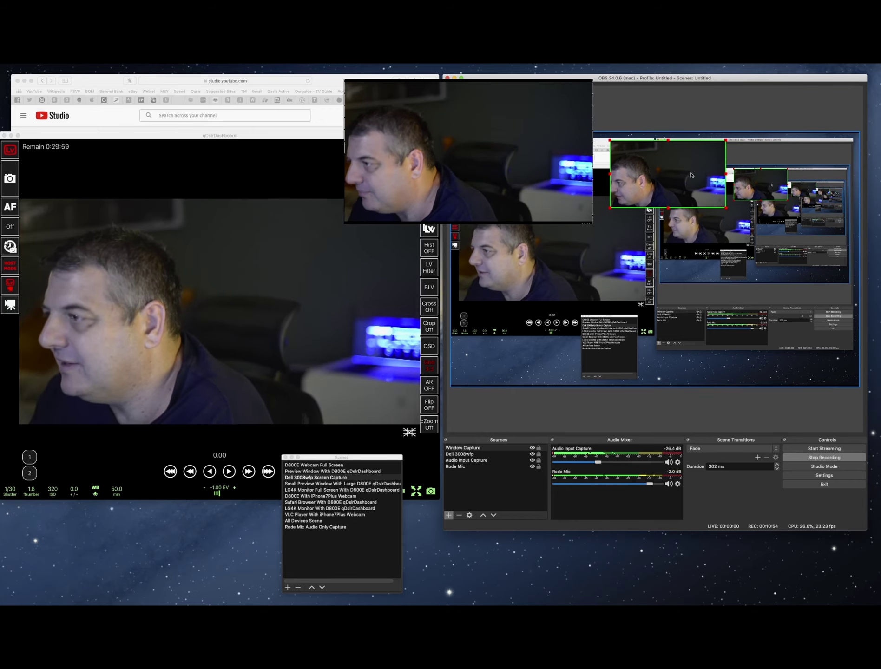
pyautogui.moveTo(691, 182); pyautogui.dragTo(556, 181)
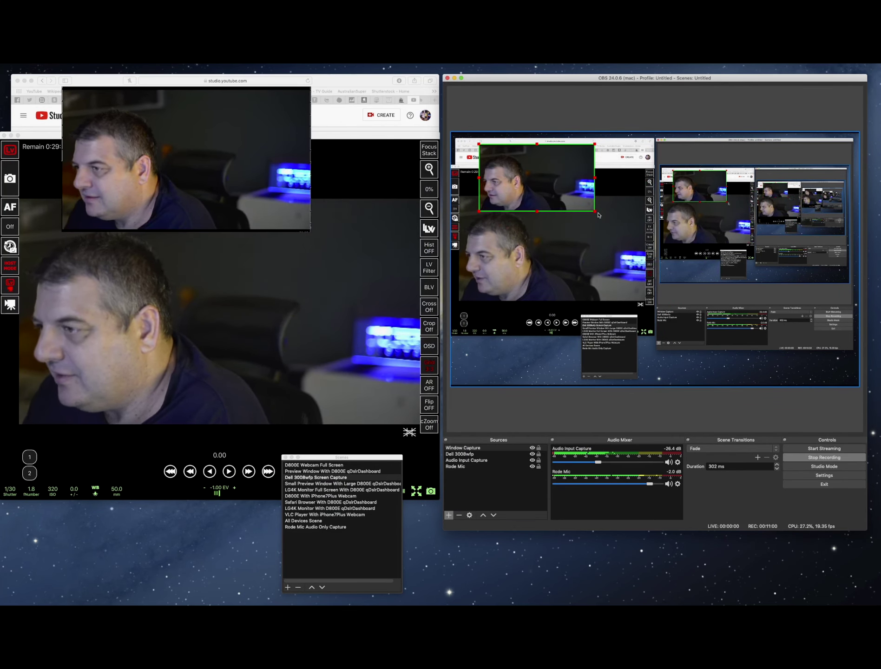
# - Enlarge the window capture, and shrink it to a small thumbnail in the canvas's upper-left corner
pyautogui.moveTo(596, 214); pyautogui.dragTo(645, 243)
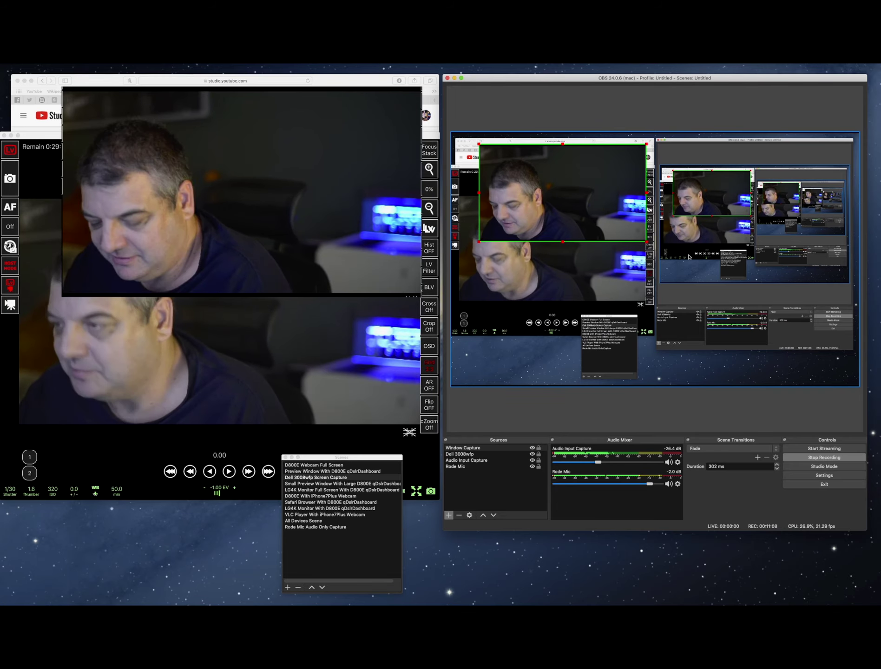
pyautogui.moveTo(585, 208)
pyautogui.mouseDown()
pyautogui.moveTo(604, 226)
pyautogui.moveTo(579, 210)
pyautogui.mouseUp()
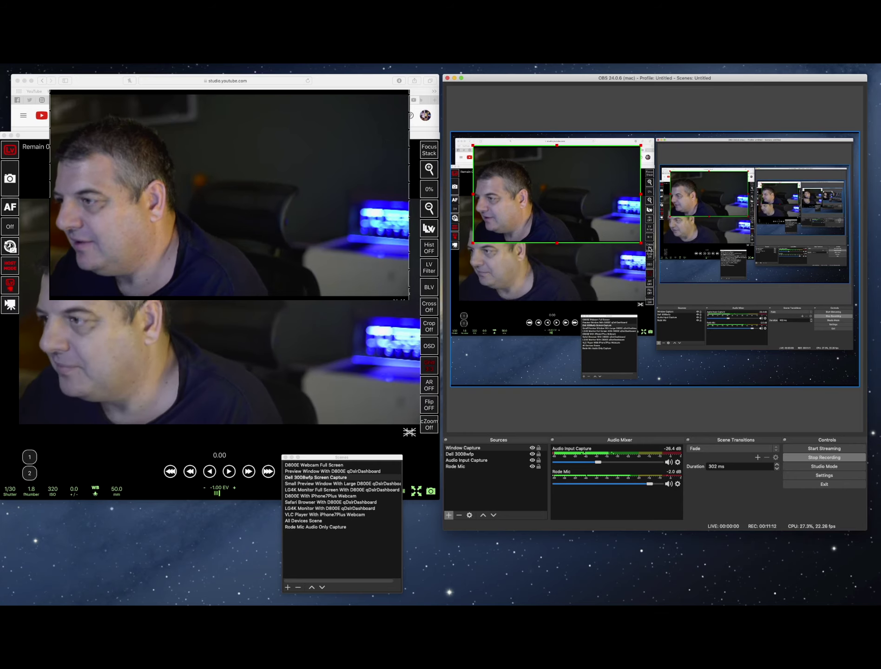
pyautogui.moveTo(640, 245); pyautogui.dragTo(503, 164)
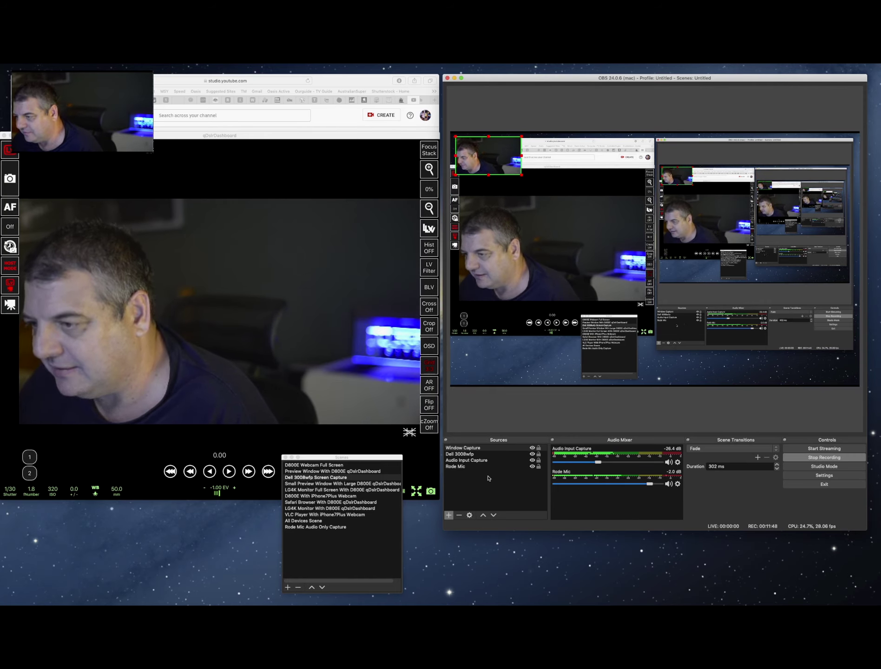
# - Hide the Window Capture source and rename it D800E Webcam
pyautogui.click(512, 485)
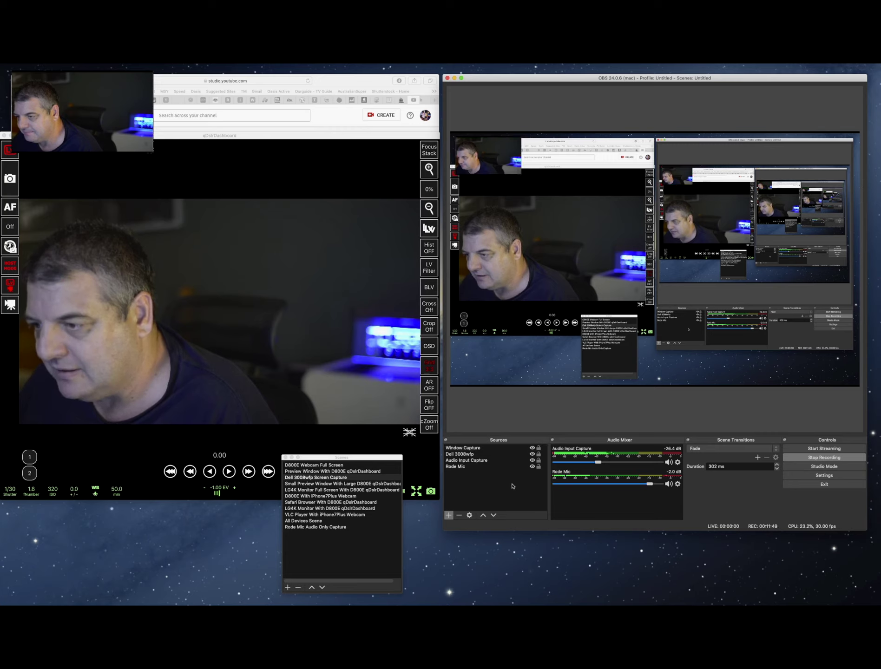
pyautogui.click(532, 448)
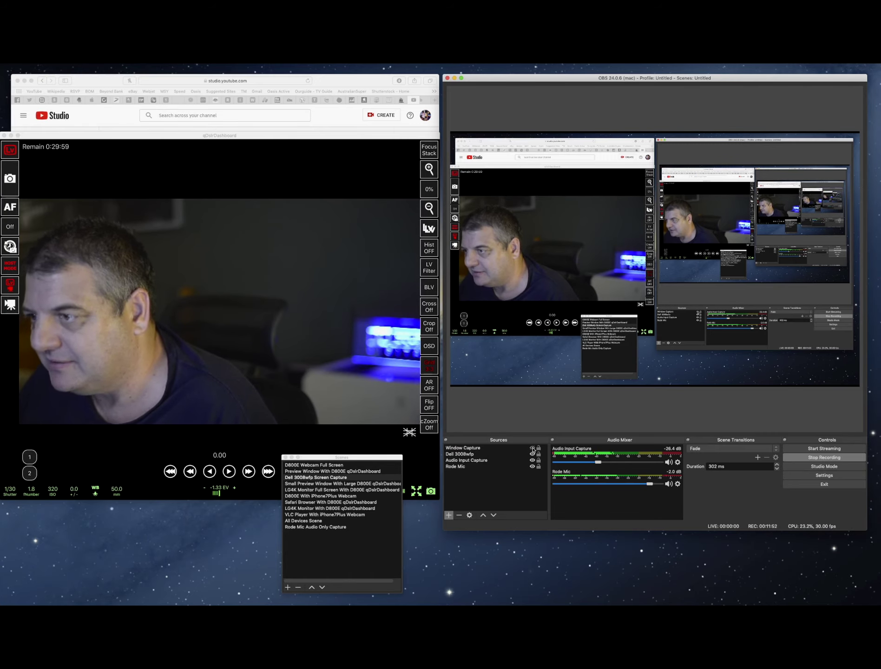
pyautogui.click(478, 449)
pyautogui.rightClick(478, 450)
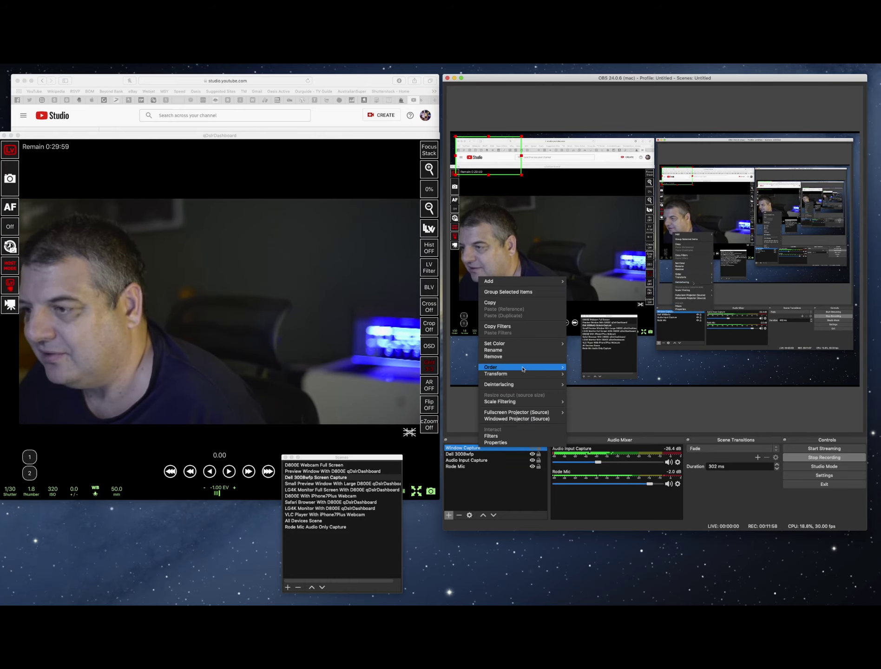
pyautogui.click(513, 350)
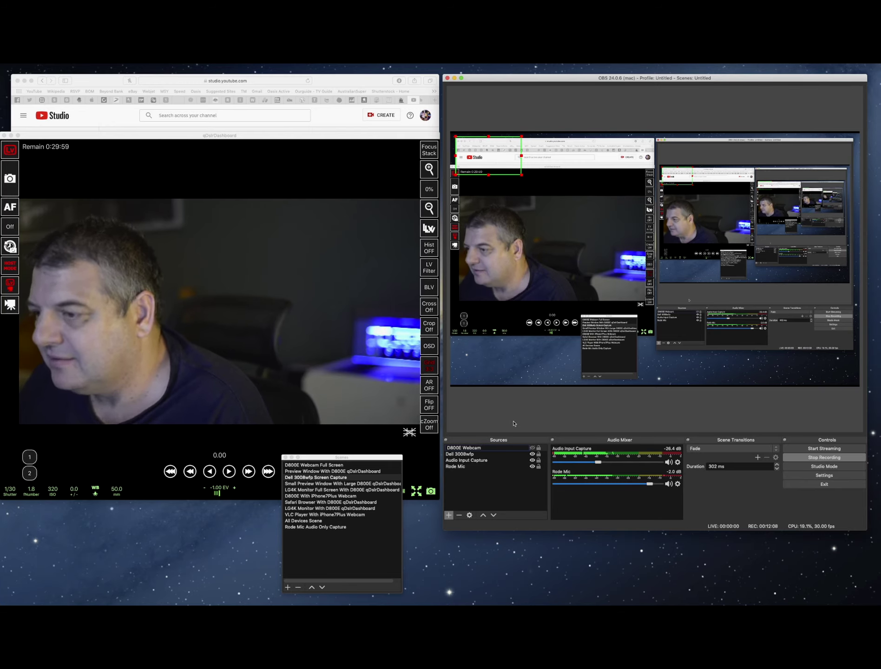
# - Rename the hidden Window Capture source as D800E after dismissing the duplicate name
pyautogui.press('Return')
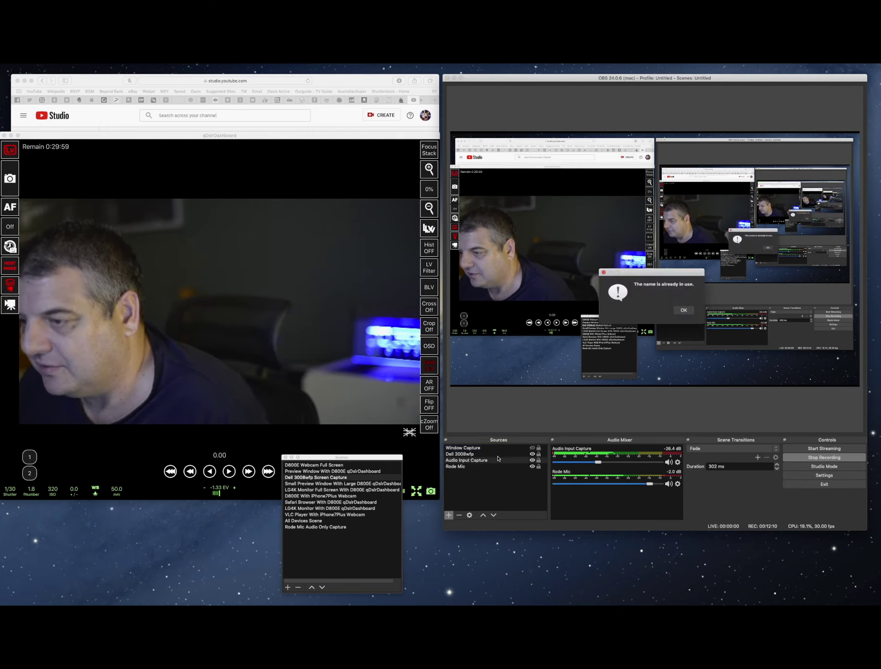
pyautogui.click(684, 310)
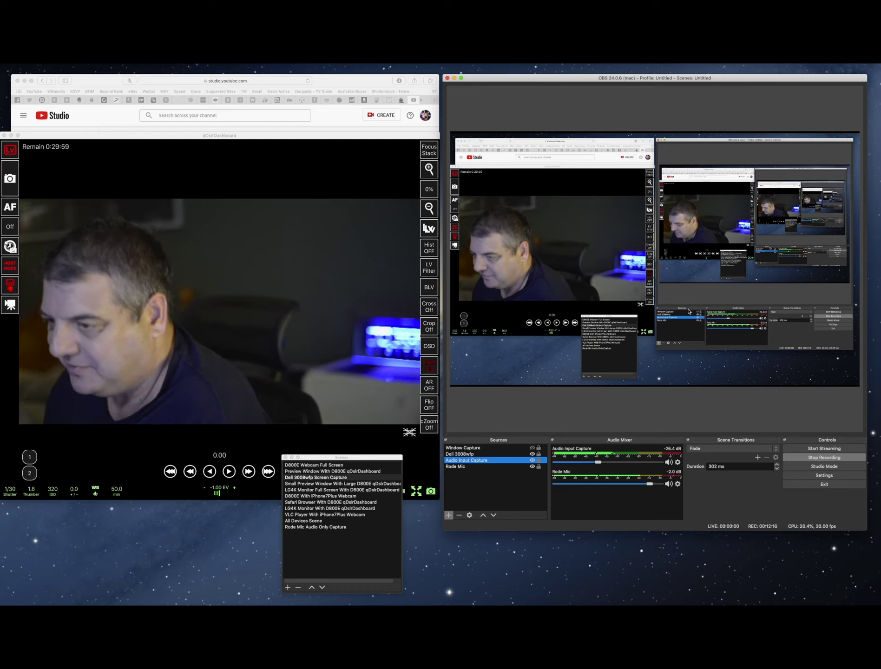
pyautogui.click(484, 450)
pyautogui.rightClick(485, 450)
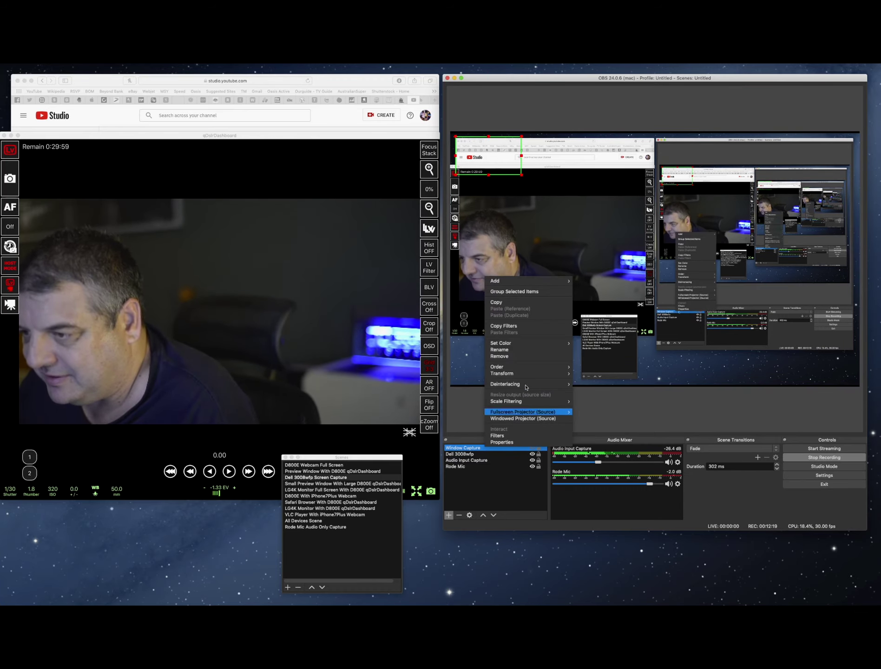
pyautogui.click(510, 352)
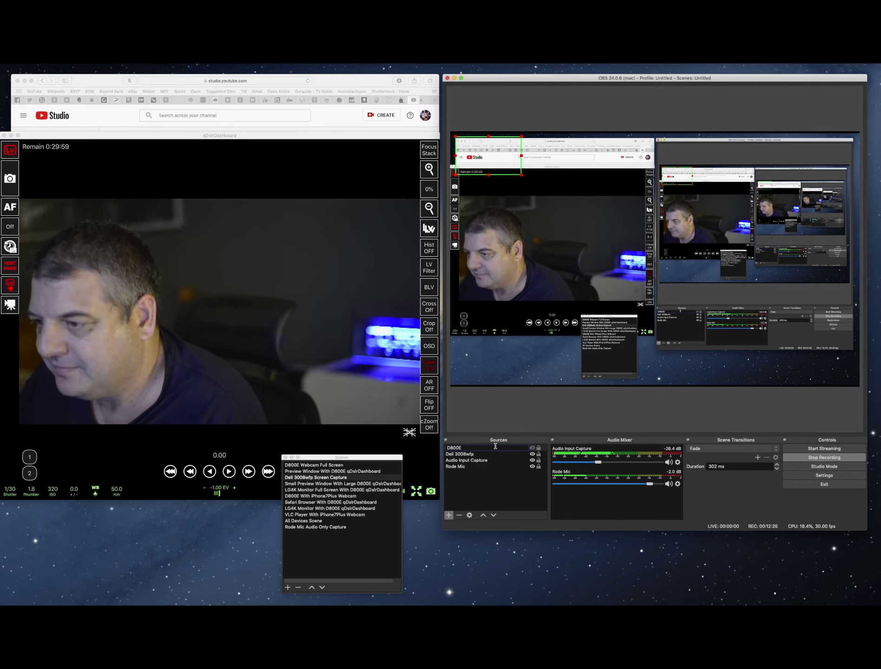
pyautogui.click(478, 454)
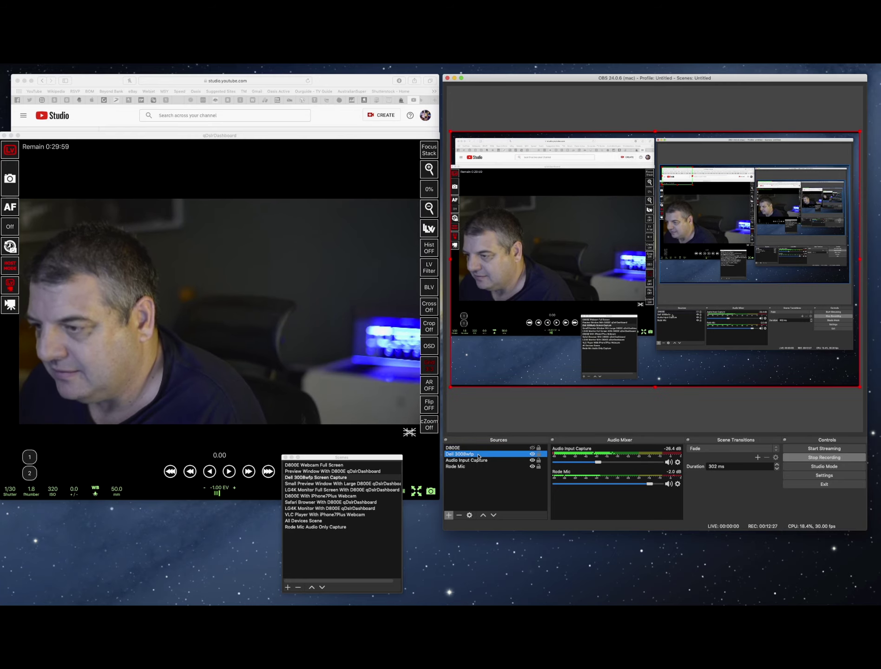
# - Show the D800E source and enlarge and move it from the canvas's upper-left corner to the middle
pyautogui.click(533, 448)
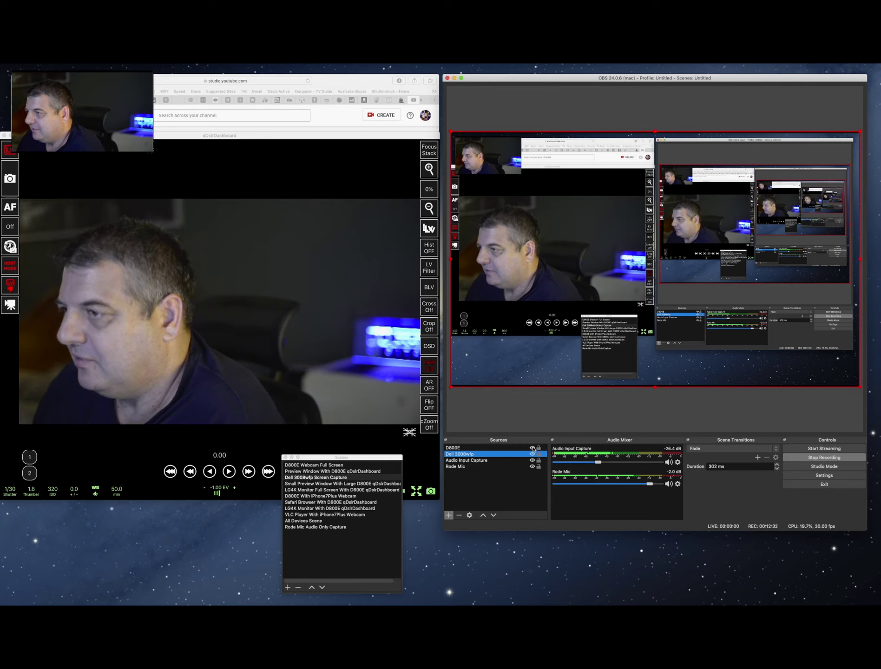
pyautogui.click(478, 163)
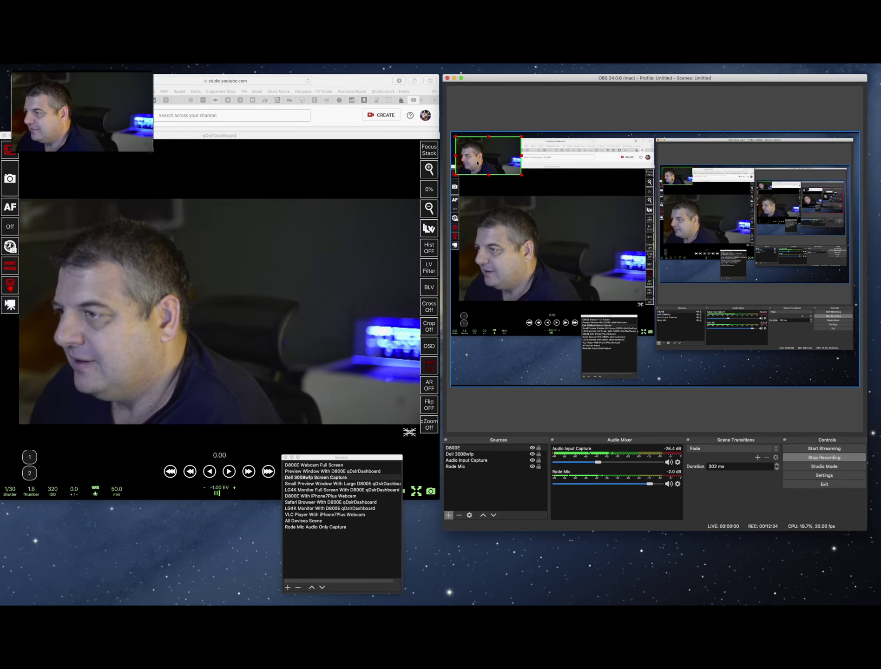
pyautogui.moveTo(480, 161); pyautogui.dragTo(683, 307)
# - Flip the D800E webcam source horizontally
pyautogui.rightClick(655, 242)
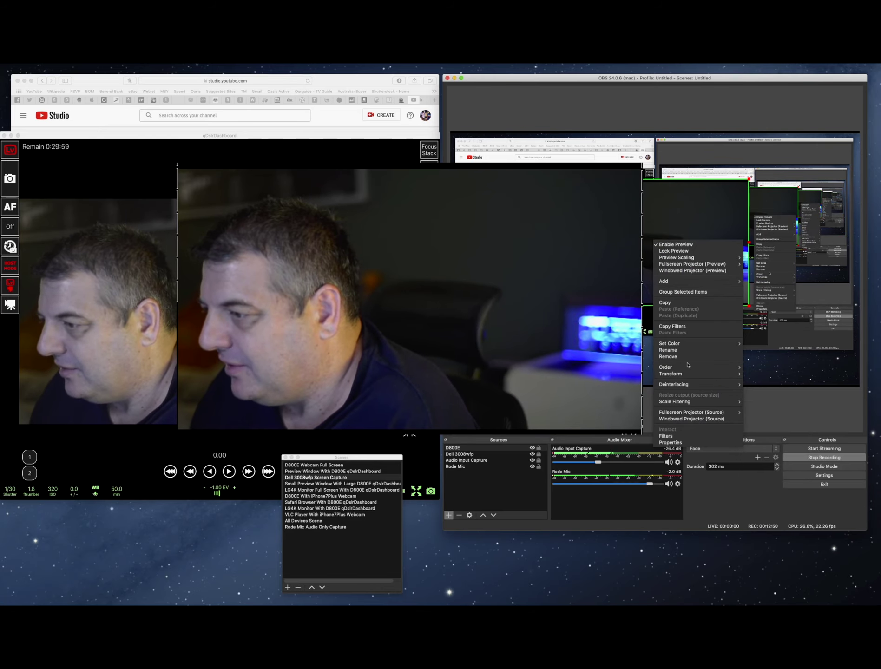
pyautogui.moveTo(685, 374)
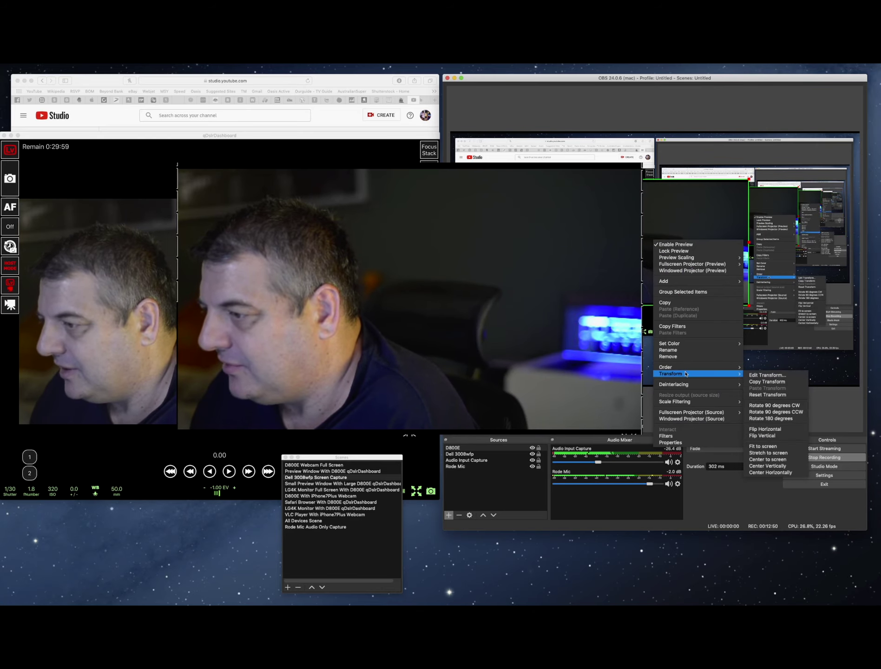
pyautogui.click(776, 430)
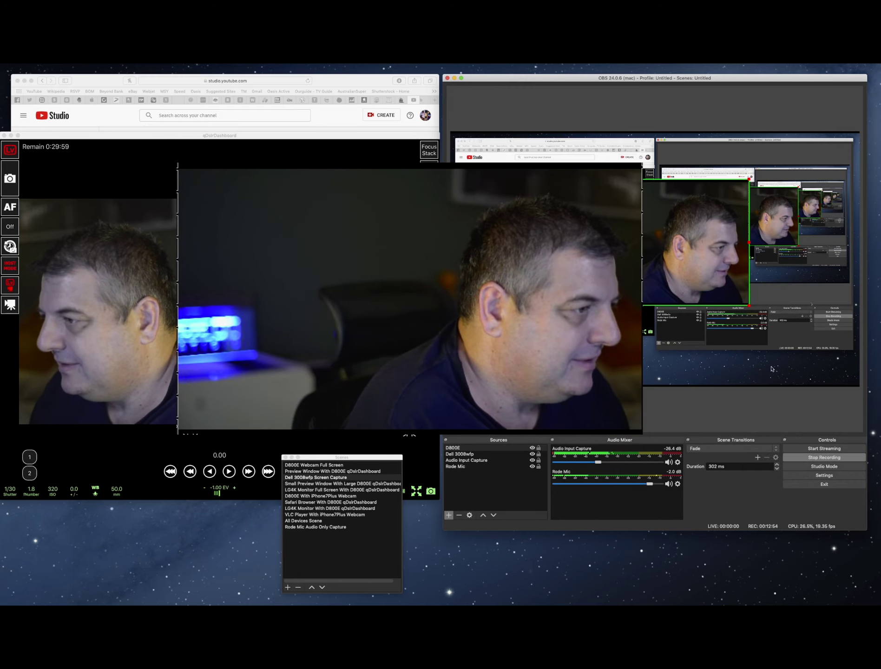
# - Flip the D800E source vertically and return it to its upright orientation
pyautogui.rightClick(657, 240)
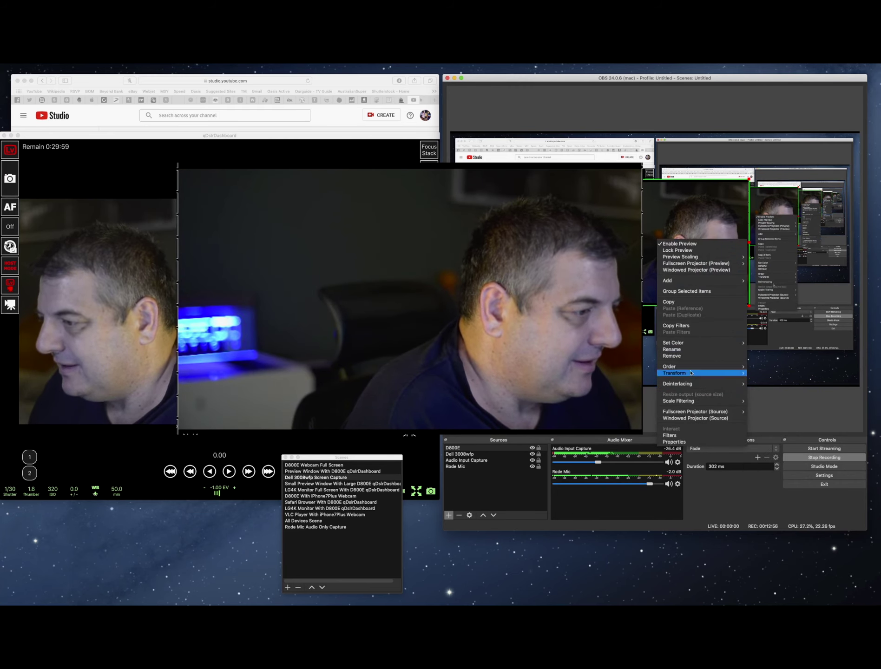
pyautogui.moveTo(692, 373)
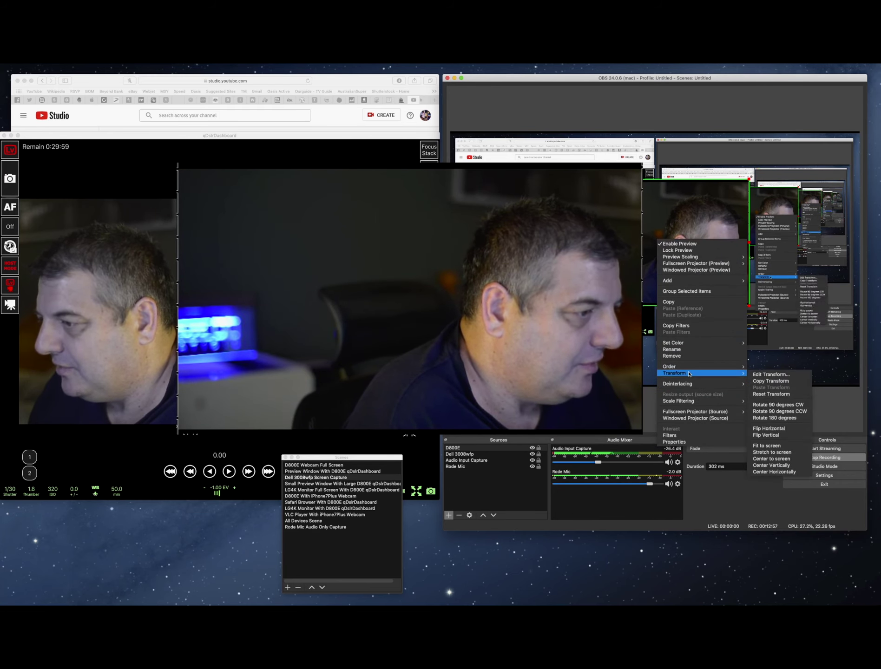
pyautogui.click(779, 434)
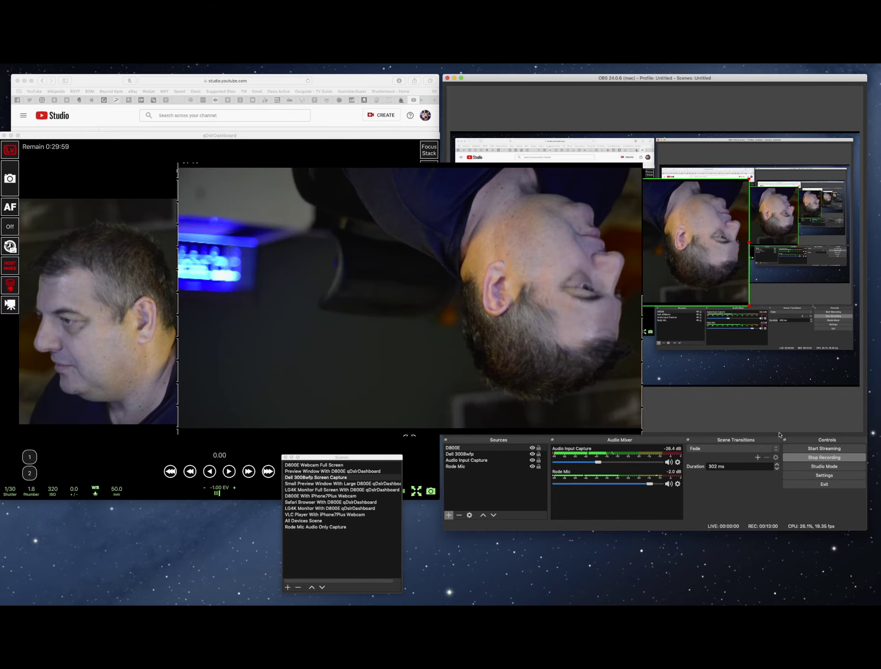
pyautogui.rightClick(653, 206)
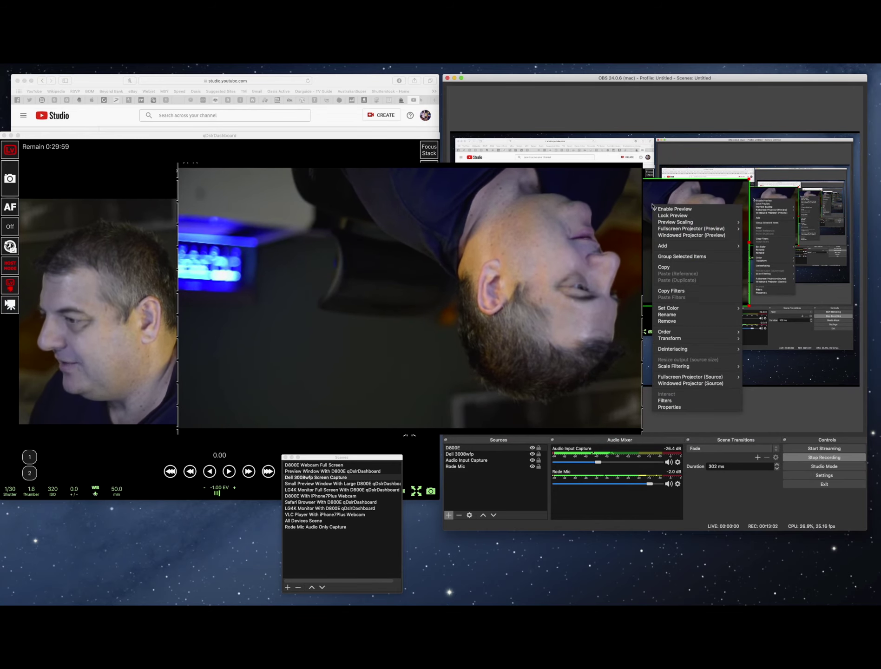
pyautogui.moveTo(681, 336)
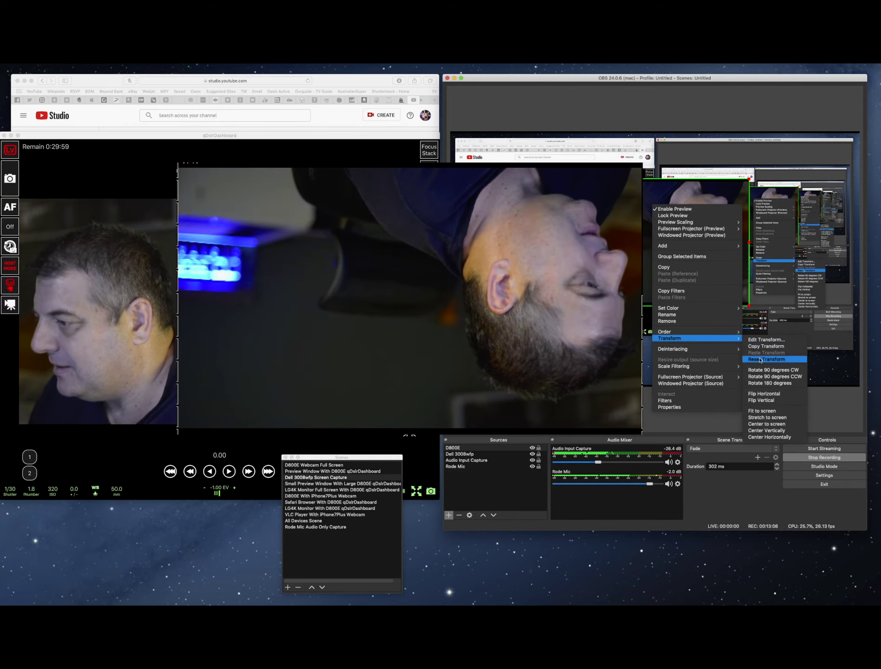
pyautogui.click(773, 401)
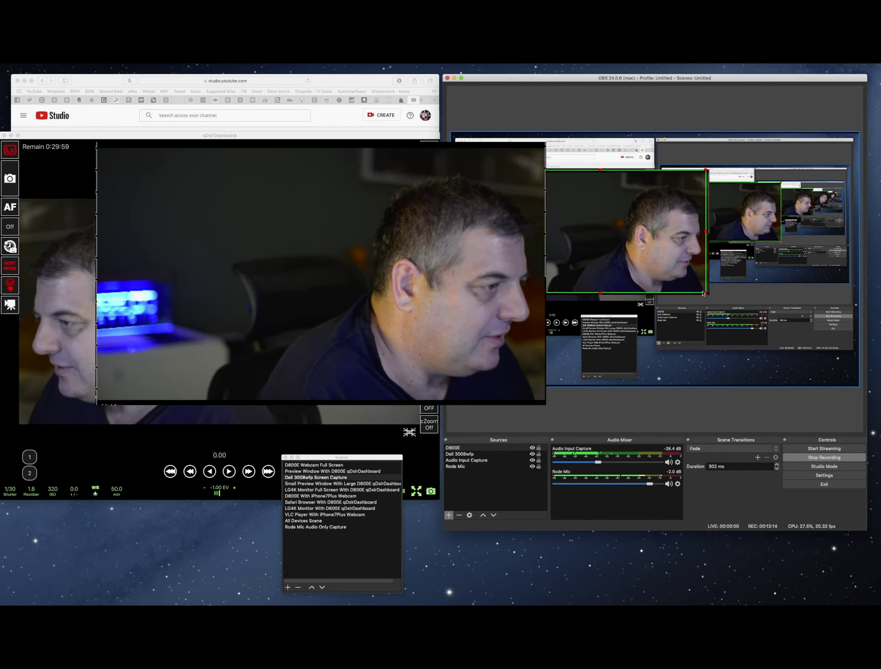
# - Shrink the D800E source and position it over the live view area in the canvas's left half
pyautogui.moveTo(704, 294); pyautogui.dragTo(637, 255)
pyautogui.moveTo(570, 213)
pyautogui.mouseDown()
pyautogui.moveTo(460, 208)
pyautogui.moveTo(640, 236)
pyautogui.moveTo(515, 242)
pyautogui.moveTo(552, 205)
pyautogui.moveTo(561, 226)
pyautogui.mouseUp()
pyautogui.moveTo(665, 265)
pyautogui.mouseDown()
pyautogui.moveTo(763, 320)
pyautogui.moveTo(669, 266)
pyautogui.mouseUp()
pyautogui.moveTo(598, 266); pyautogui.dragTo(606, 255)
# - Flip the D800E source horizontally again to restore its unmirrored orientation
pyautogui.rightClick(577, 225)
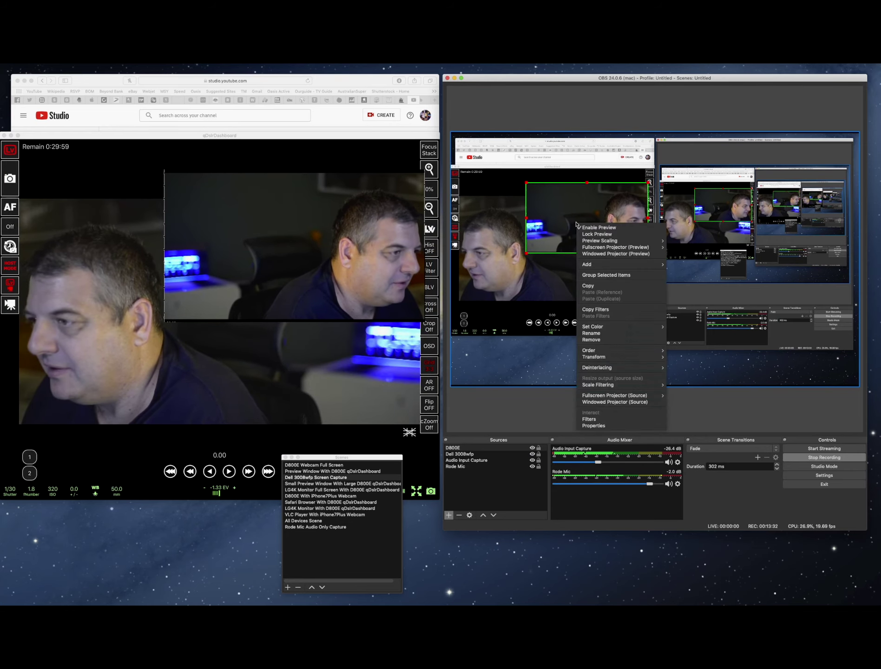
pyautogui.moveTo(605, 386)
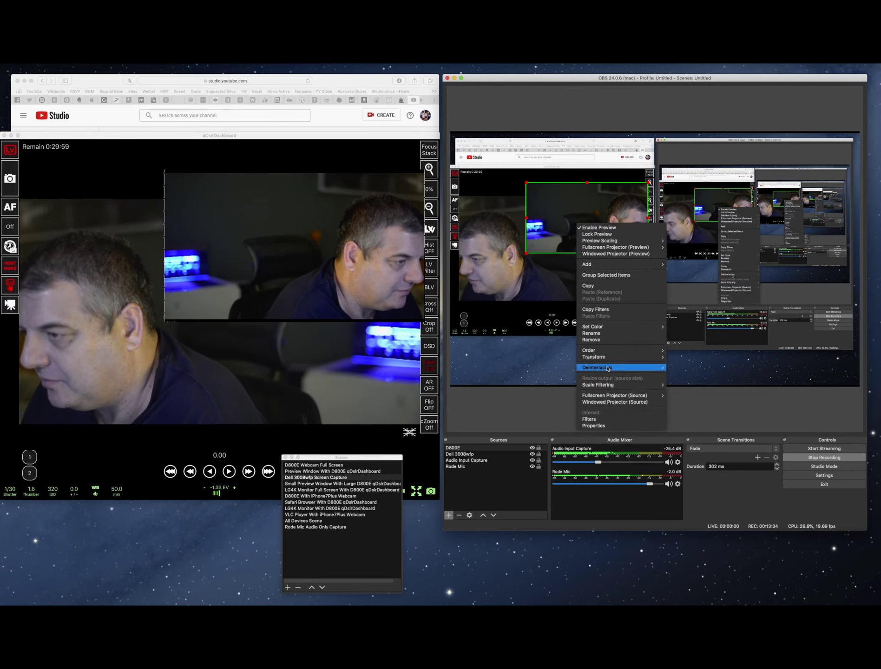
pyautogui.moveTo(651, 356)
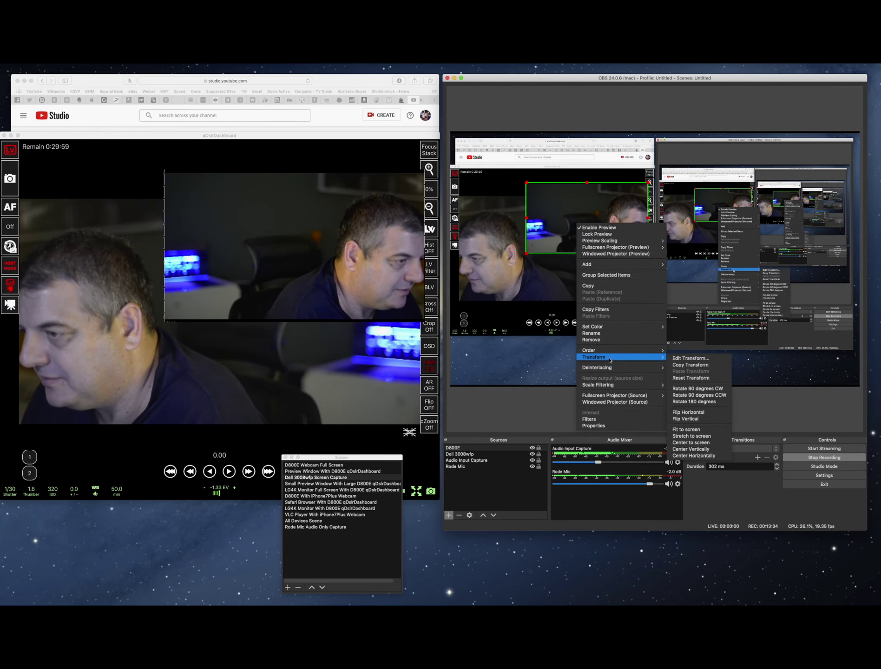
pyautogui.click(688, 412)
# - Move the D800E source slightly up and left on the canvas and enlarge it a little
pyautogui.moveTo(568, 224); pyautogui.dragTo(545, 215)
pyautogui.moveTo(623, 245); pyautogui.dragTo(633, 256)
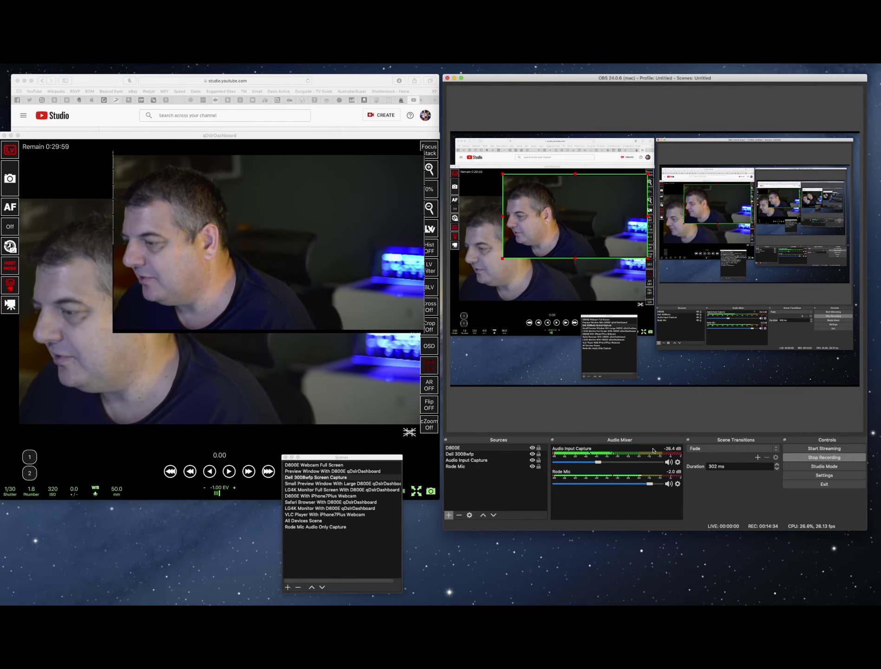
# - Review the sync offsets of the audio sources in Advanced Audio Properties
pyautogui.click(679, 484)
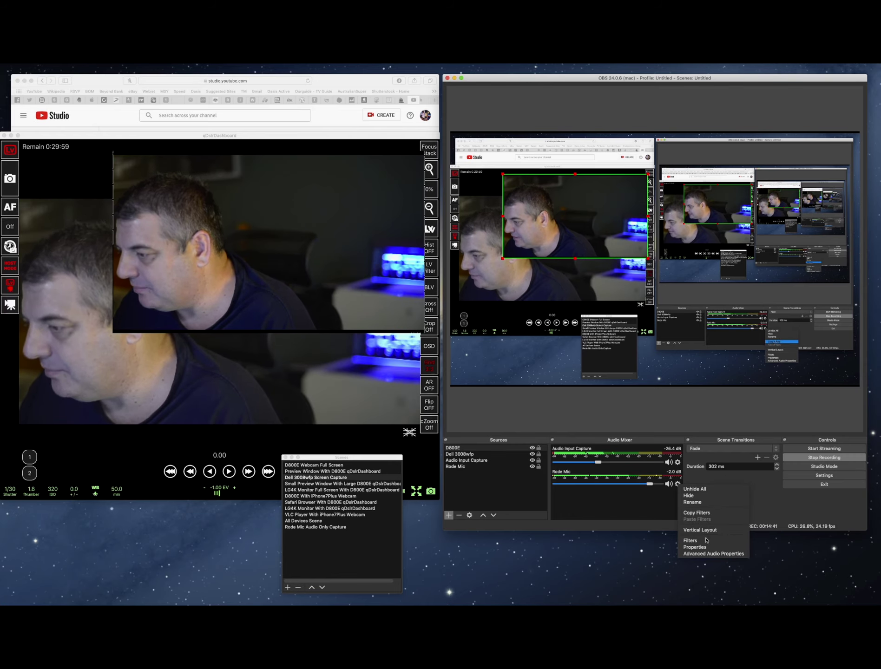
pyautogui.click(714, 554)
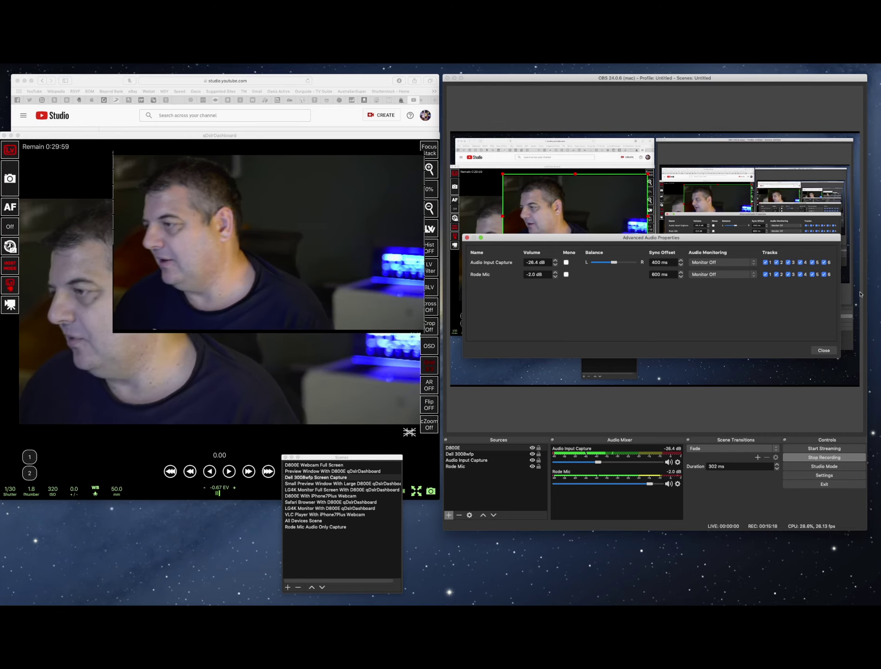
pyautogui.click(827, 351)
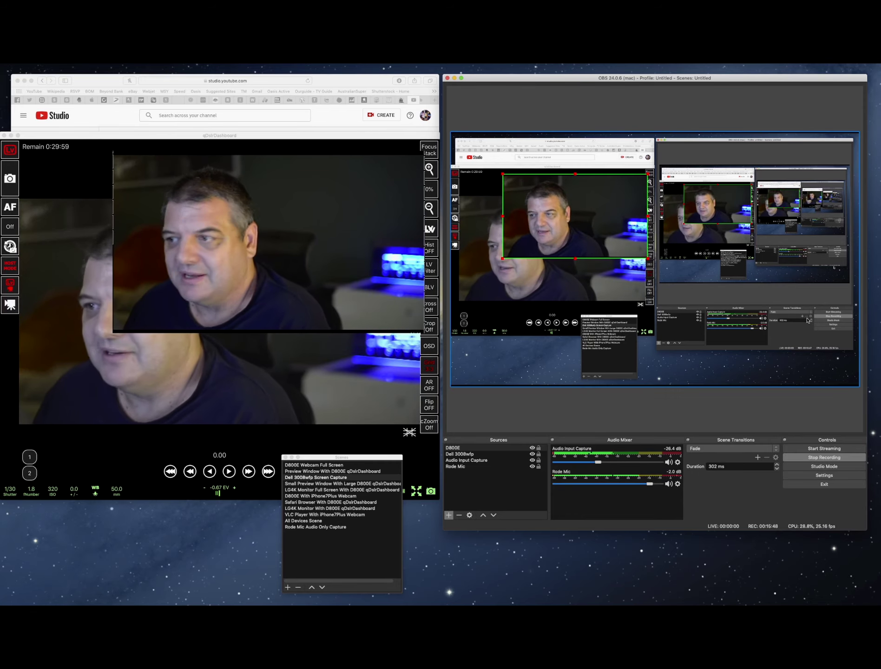
# - Hide the D800E source and bring the YouTube Studio comments window forward, placing it over the OBS window
pyautogui.press('super+Tab')
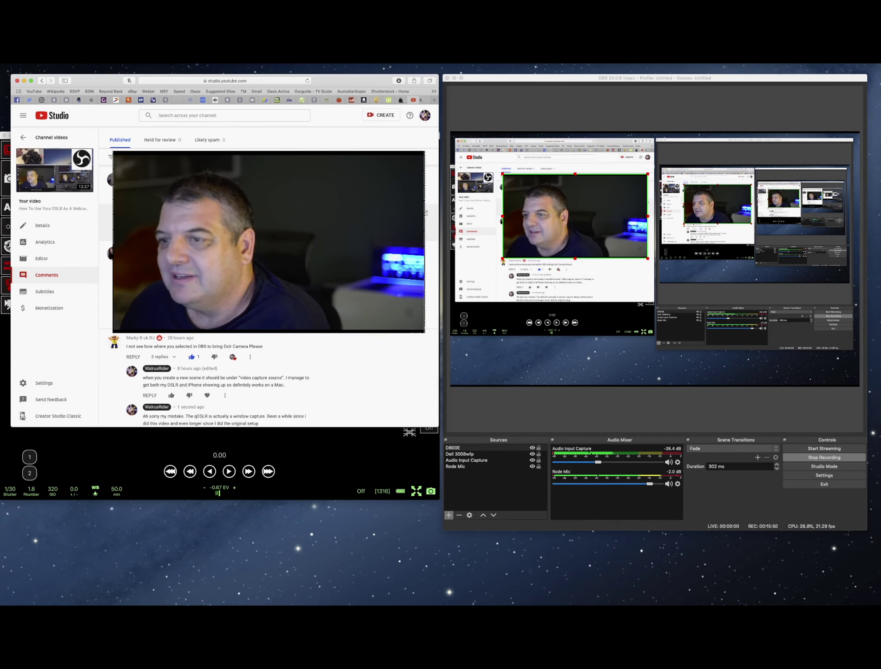
pyautogui.click(532, 448)
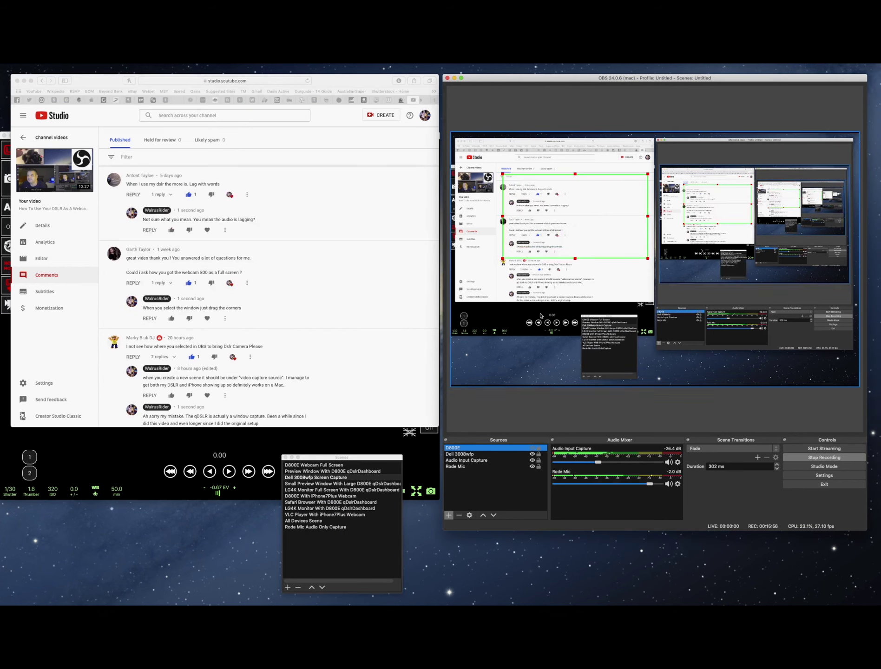
pyautogui.click(497, 145)
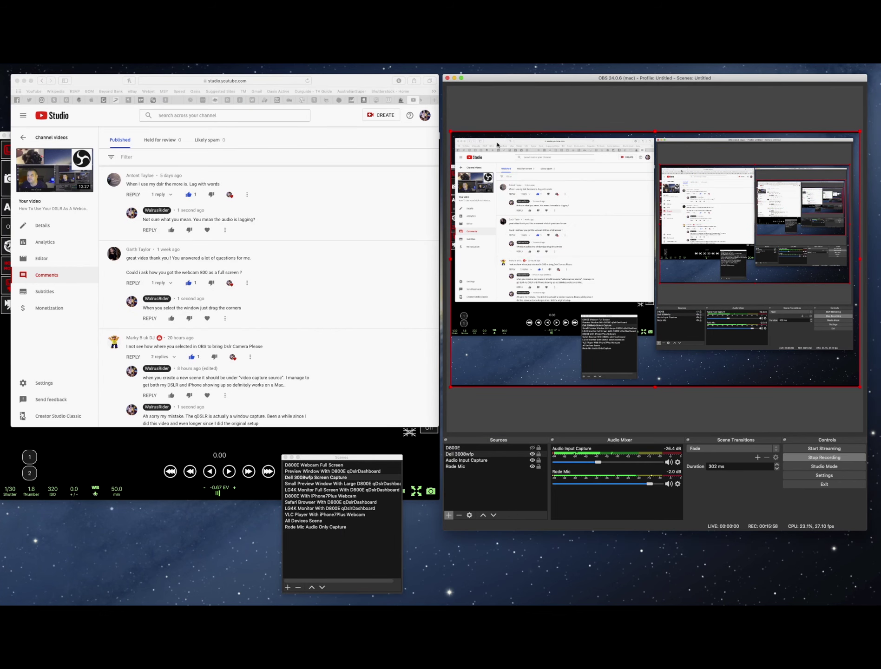
pyautogui.moveTo(327, 84); pyautogui.dragTo(762, 107)
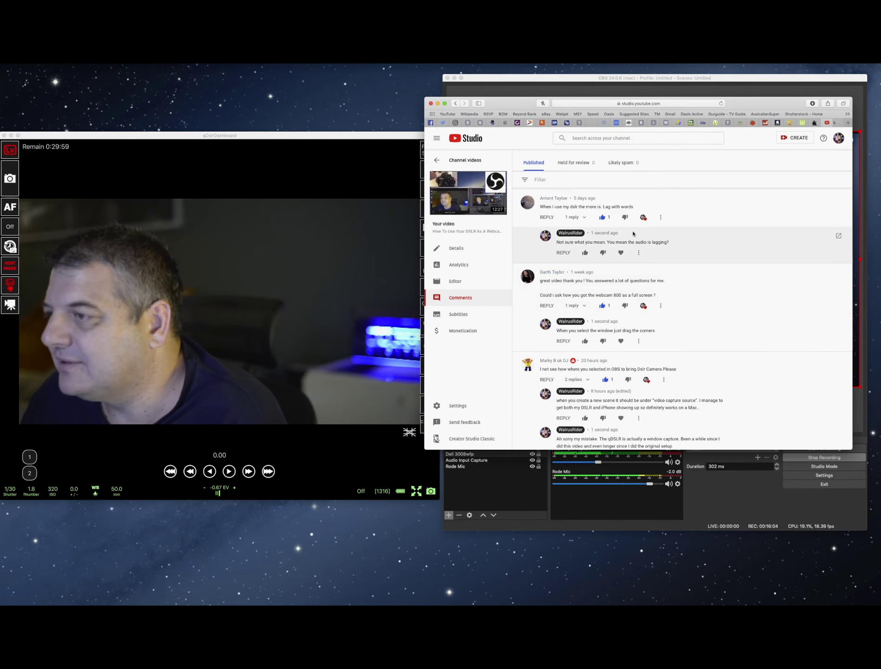
# - Read through the published comments and replies on the DSLR webcam video in YouTube Studio
pyautogui.scroll(2, 634, 231)
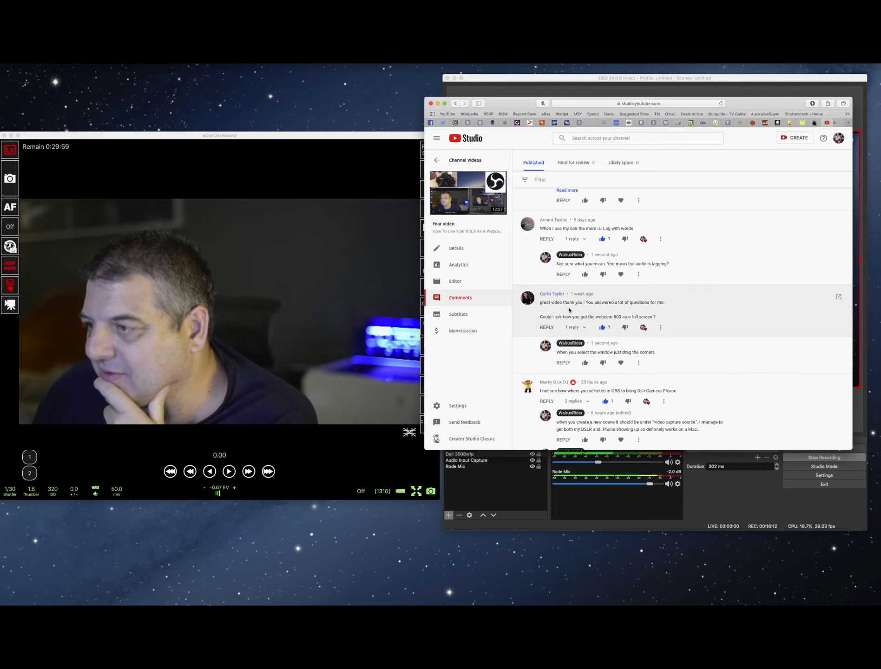
pyautogui.scroll(1, 611, 334)
pyautogui.scroll(5, 613, 334)
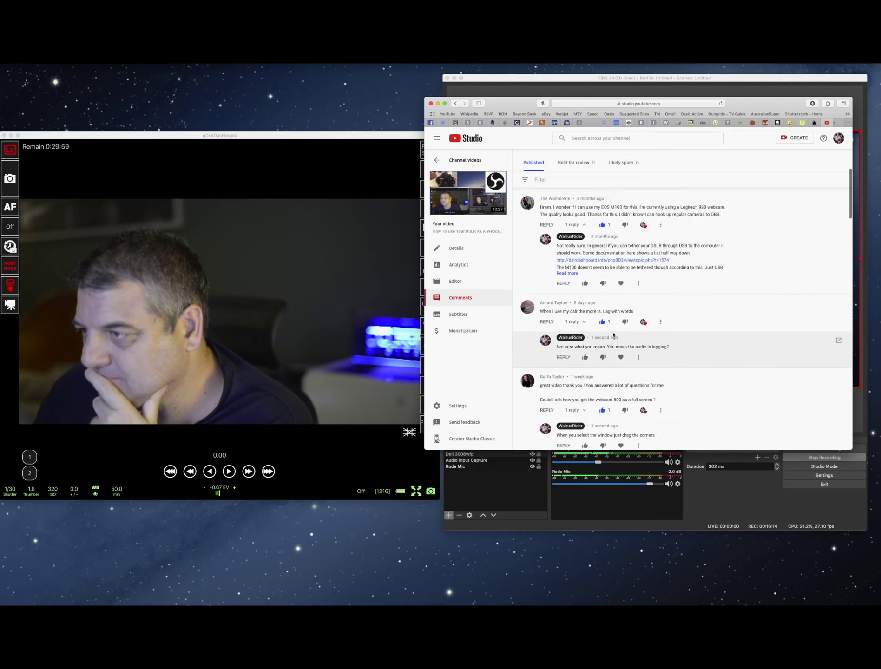
pyautogui.scroll(1, 612, 334)
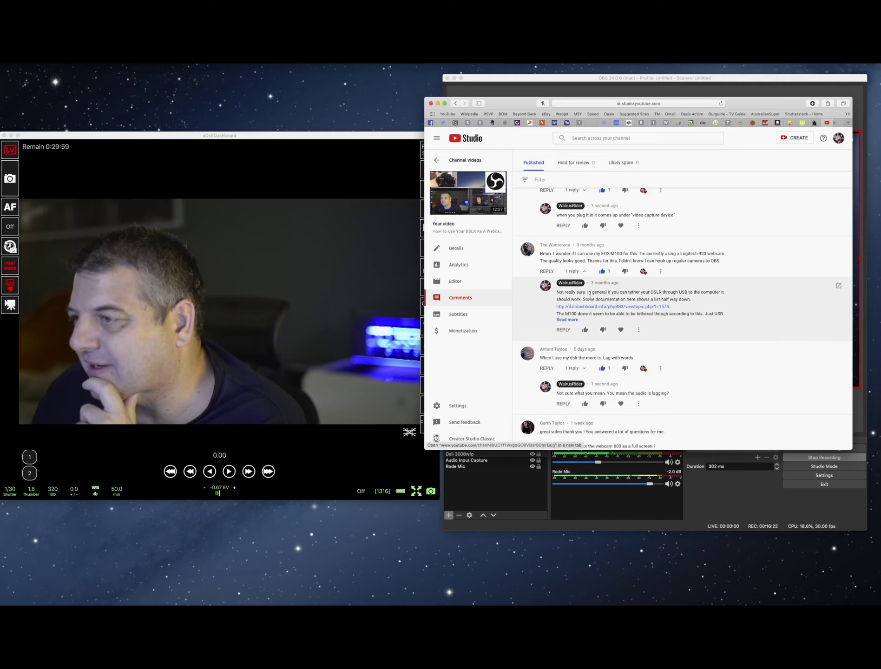
pyautogui.scroll(2, 590, 297)
pyautogui.scroll(2, 589, 297)
pyautogui.scroll(-5, 590, 298)
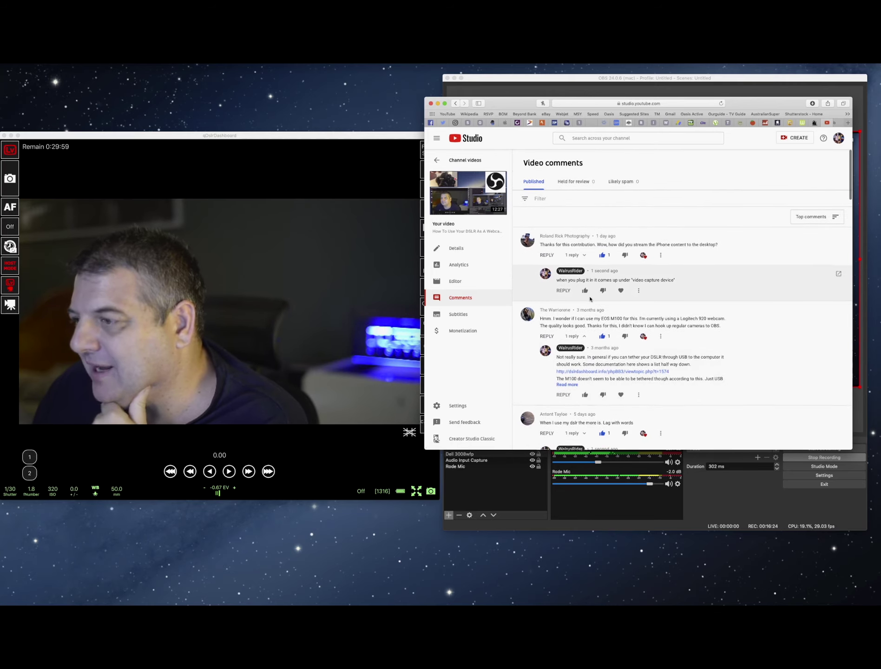
pyautogui.scroll(-10, 590, 299)
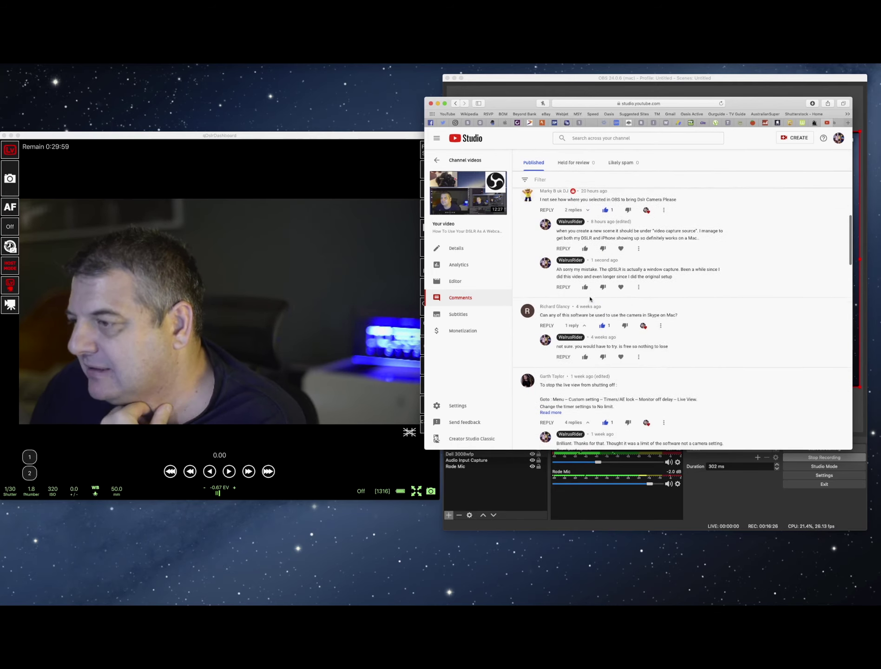
pyautogui.scroll(-5, 603, 301)
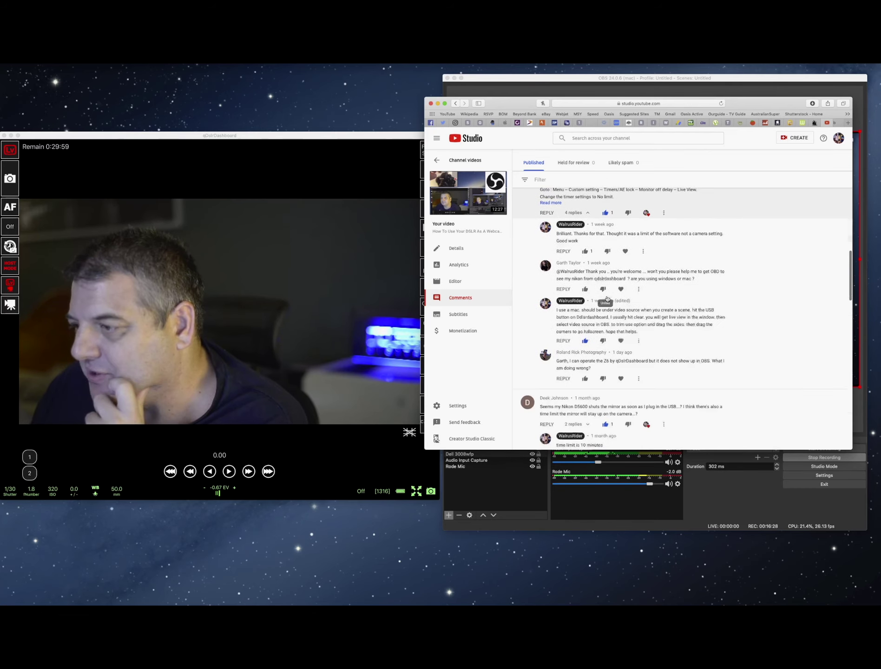
pyautogui.scroll(-3, 620, 320)
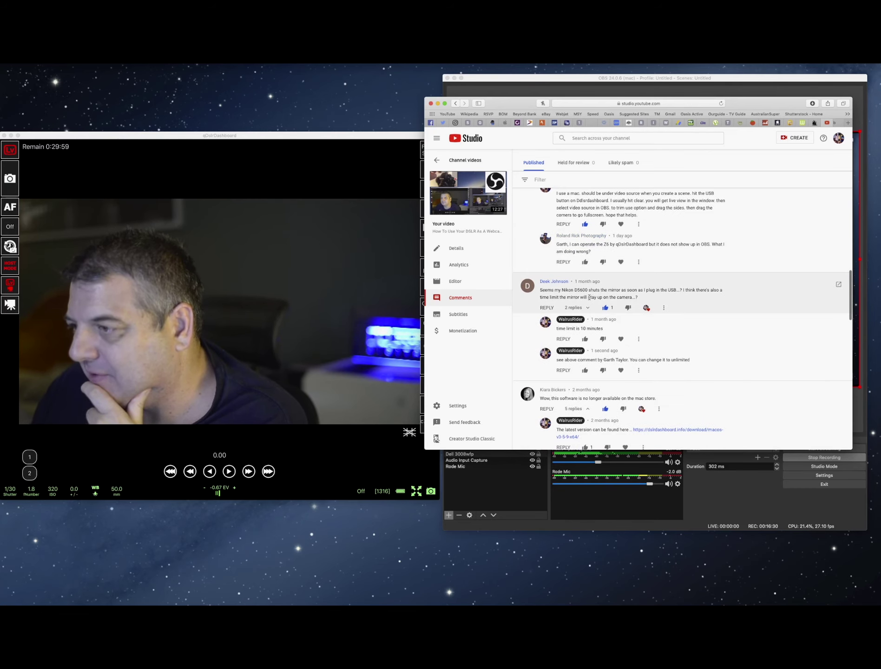
pyautogui.scroll(-10, 622, 323)
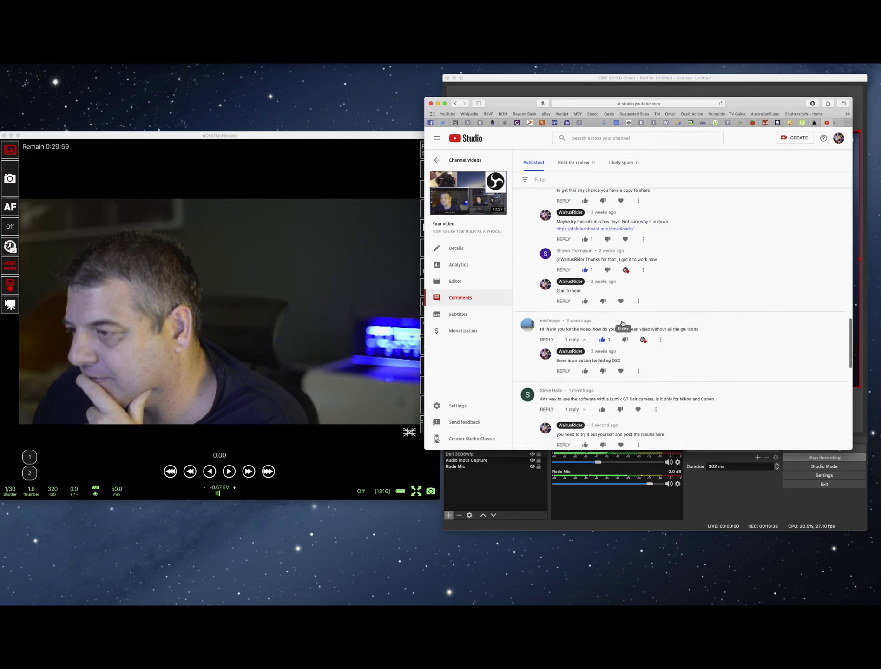
# - Look through the remaining viewer comments and expand the full comment about stopping live view from shutting off
pyautogui.scroll(-10, 622, 323)
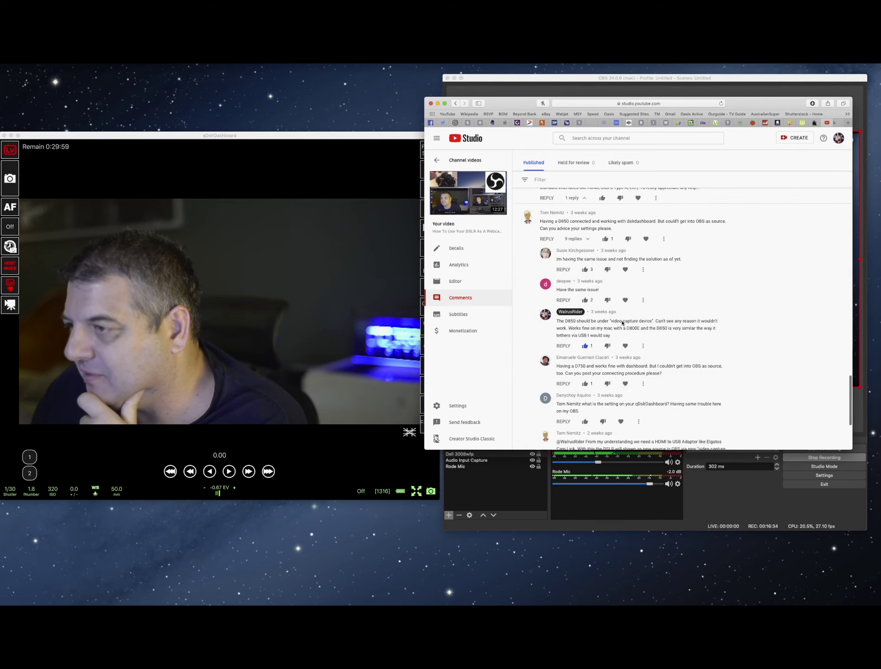
pyautogui.scroll(5, 622, 323)
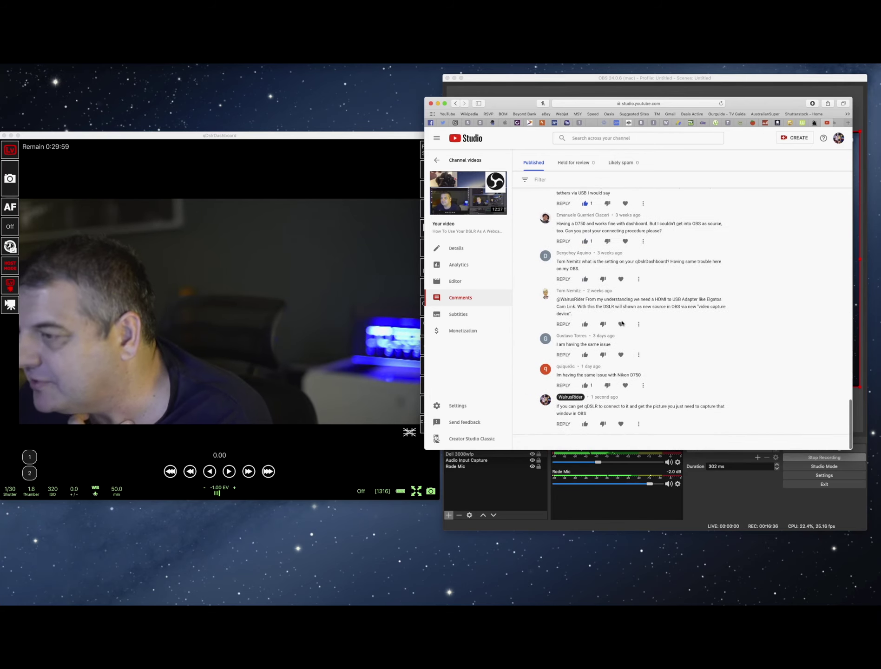
pyautogui.scroll(8, 622, 323)
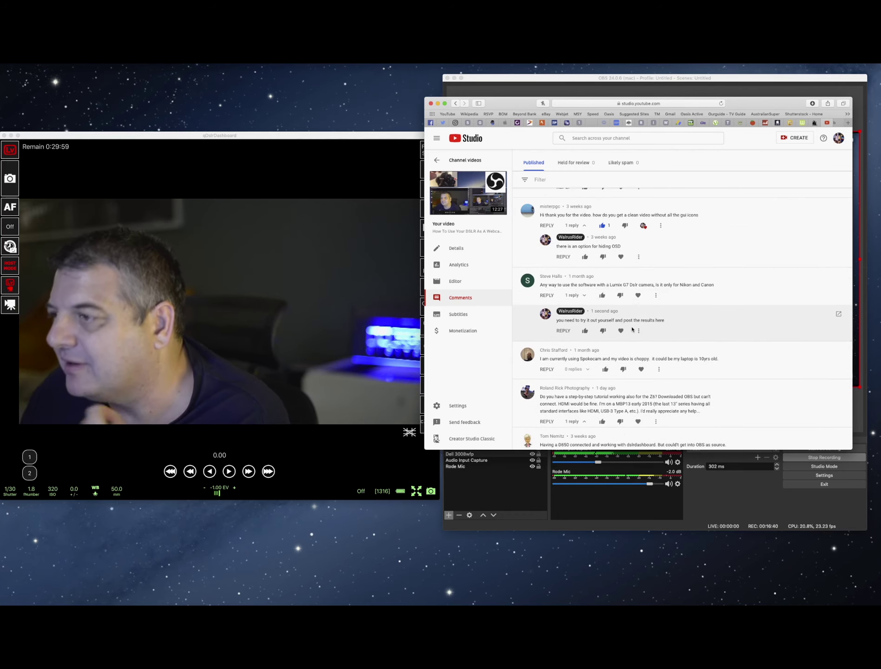
pyautogui.scroll(6, 632, 329)
pyautogui.scroll(4, 632, 329)
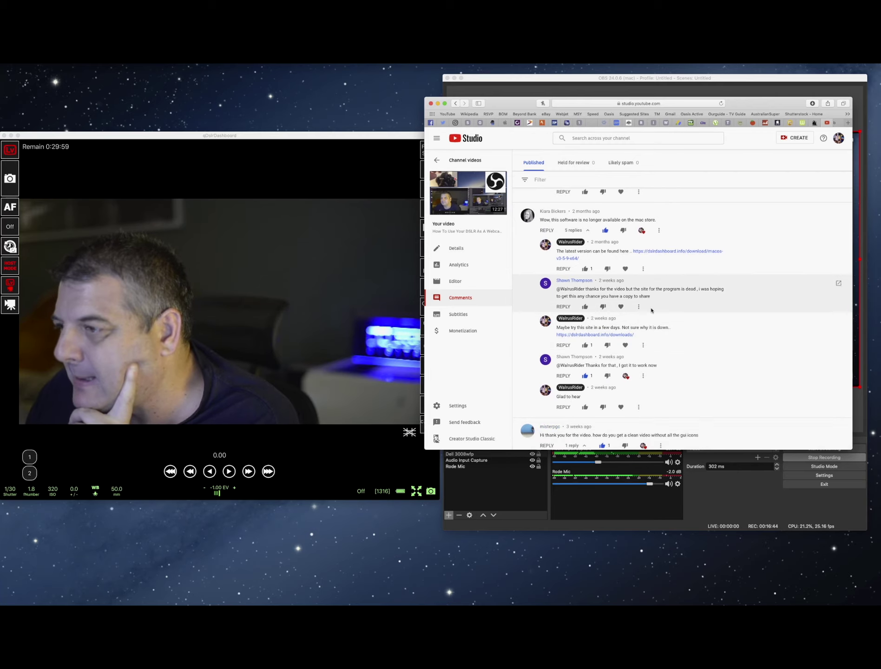
pyautogui.scroll(6, 651, 310)
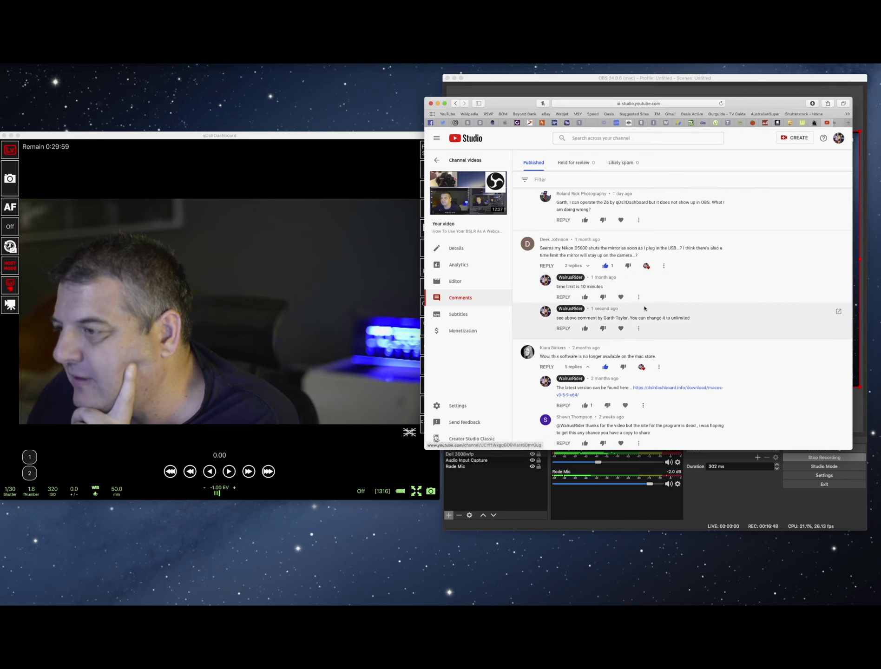
pyautogui.scroll(4, 632, 287)
pyautogui.scroll(5, 632, 287)
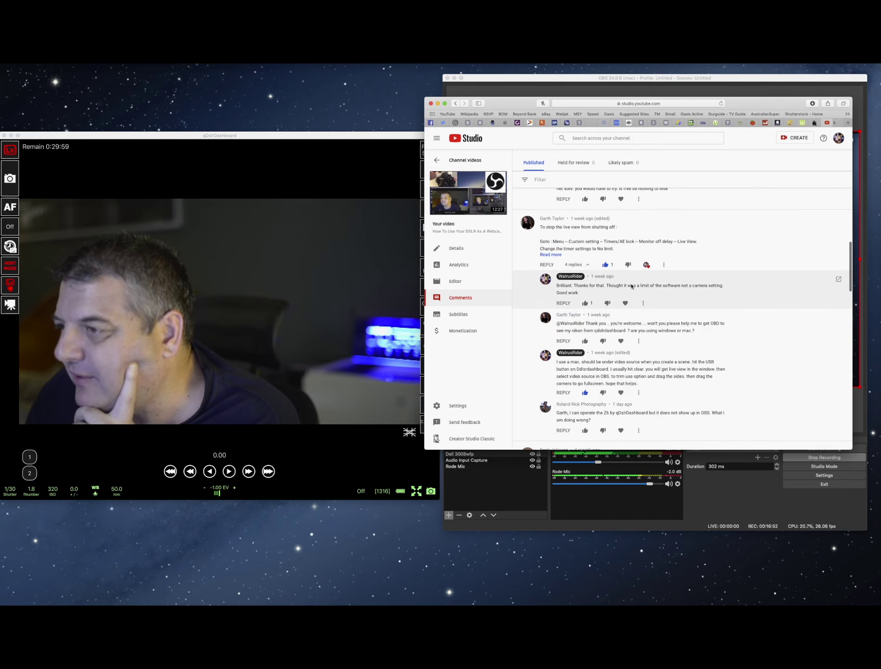
pyautogui.scroll(1, 556, 235)
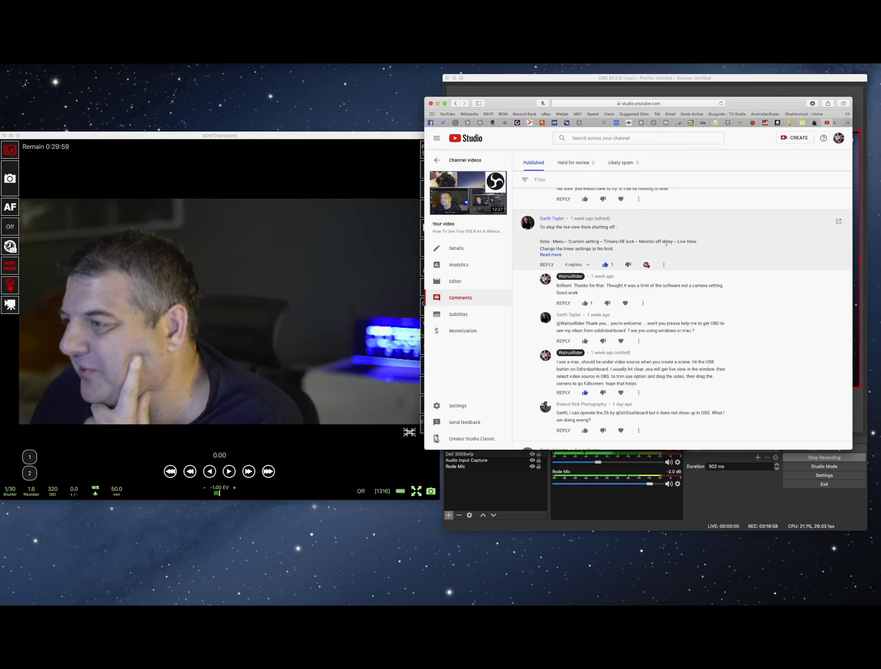
pyautogui.click(551, 255)
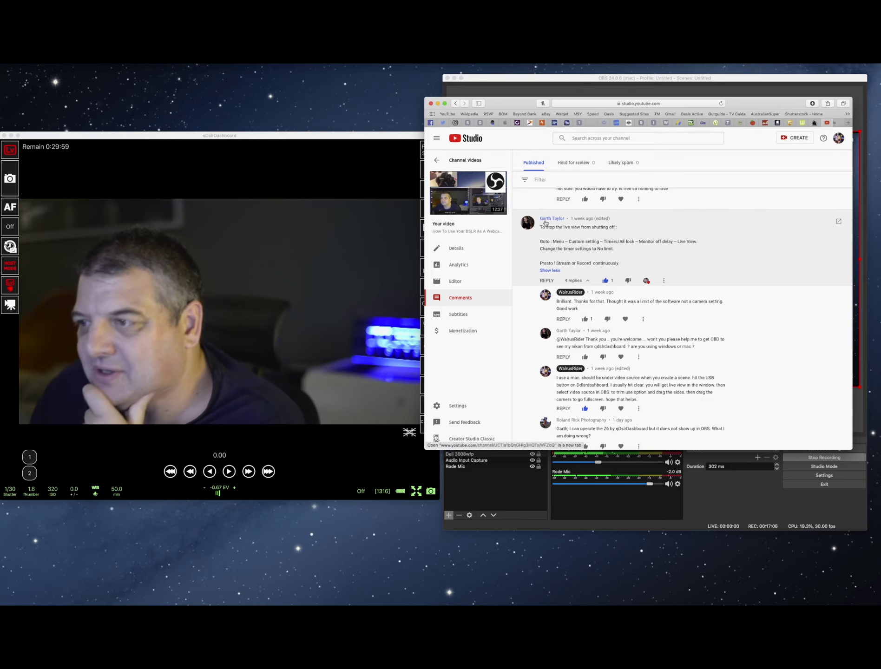
# - Shift the YouTube Studio window slightly down, switch to qDslrDashboard and turn its live view off and back on
pyautogui.moveTo(498, 104)
pyautogui.mouseDown()
pyautogui.moveTo(506, 114)
pyautogui.moveTo(493, 115)
pyautogui.mouseUp()
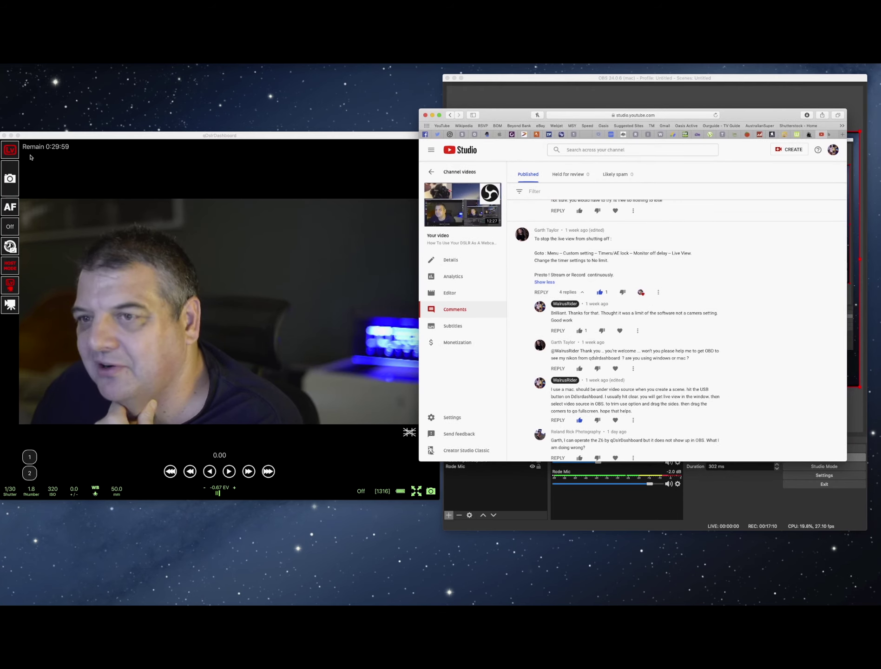
pyautogui.click(12, 151)
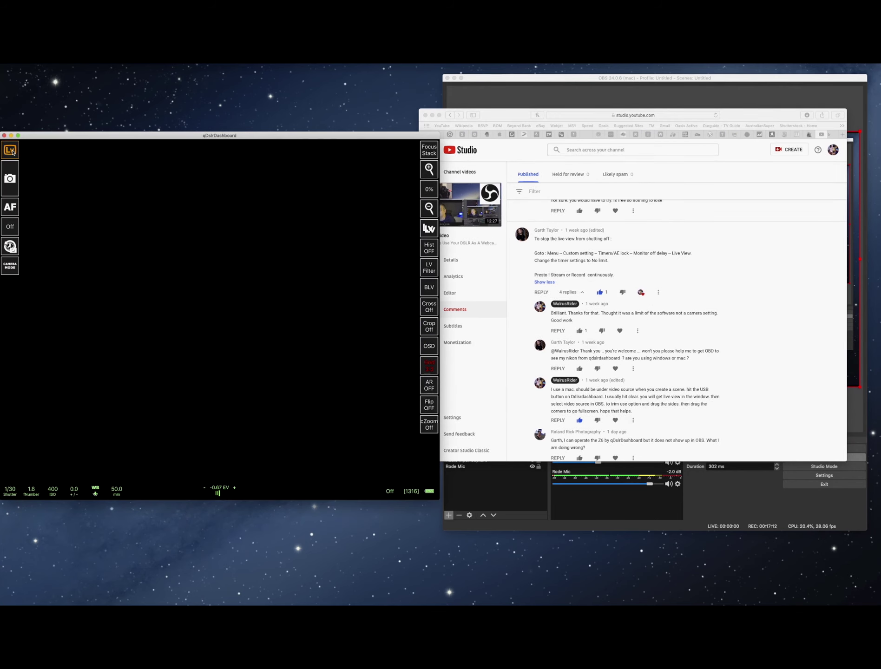
pyautogui.click(14, 152)
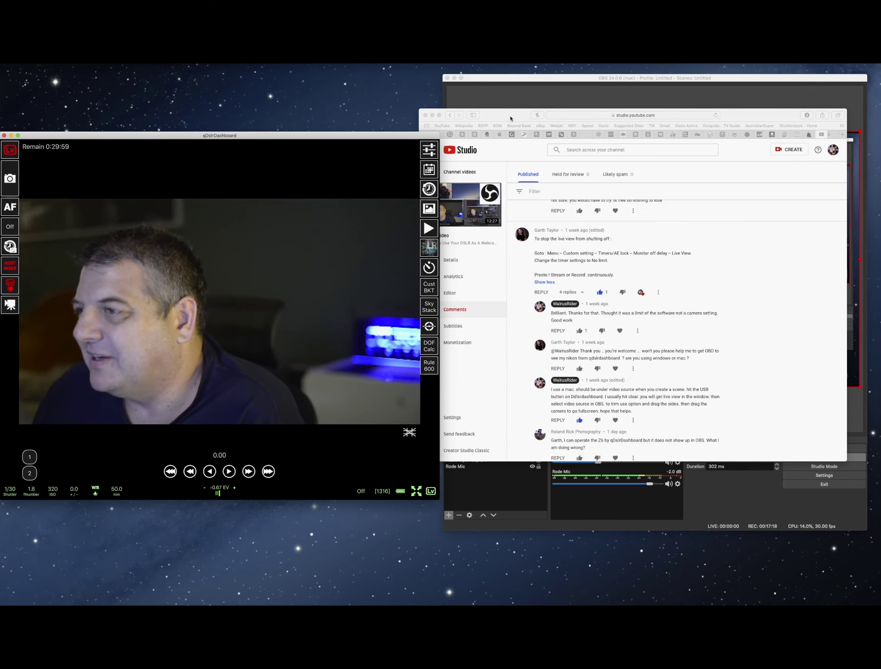
# - Bring the YouTube Studio window forward and hide it to uncover the OBS preview
pyautogui.moveTo(511, 119); pyautogui.dragTo(524, 122)
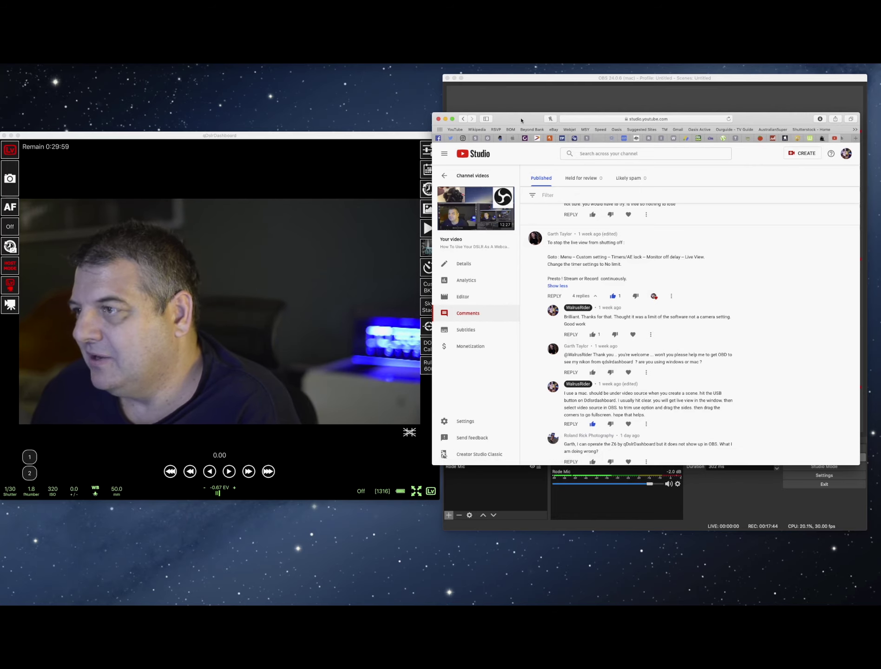
pyautogui.moveTo(521, 121); pyautogui.dragTo(178, 233)
pyautogui.press('super+h')
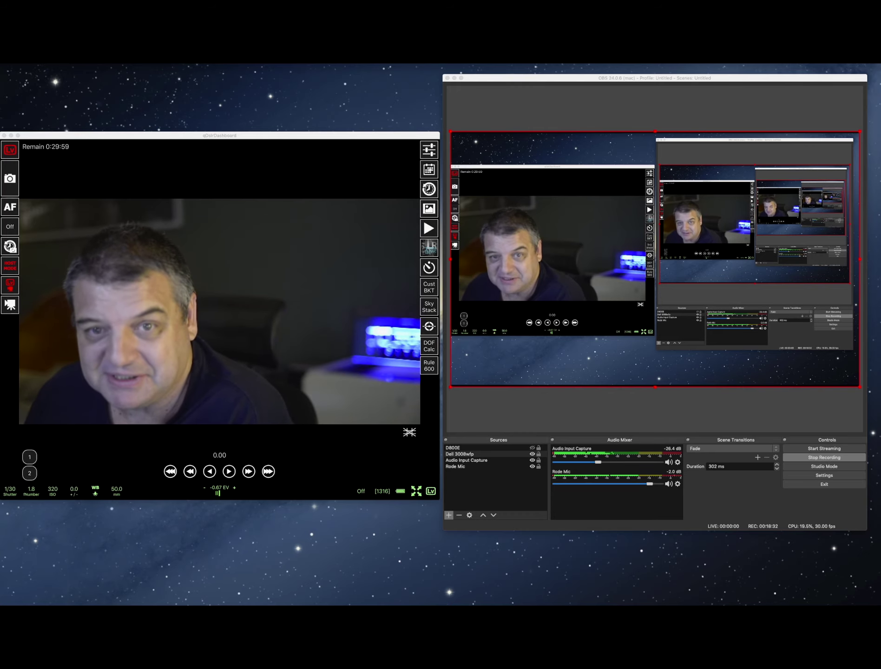
# - Bring the YouTube Studio comments window back and place it over the OBS preview, leaving the Sources list uncovered
pyautogui.press('super+Tab')
pyautogui.moveTo(541, 162); pyautogui.dragTo(516, 155)
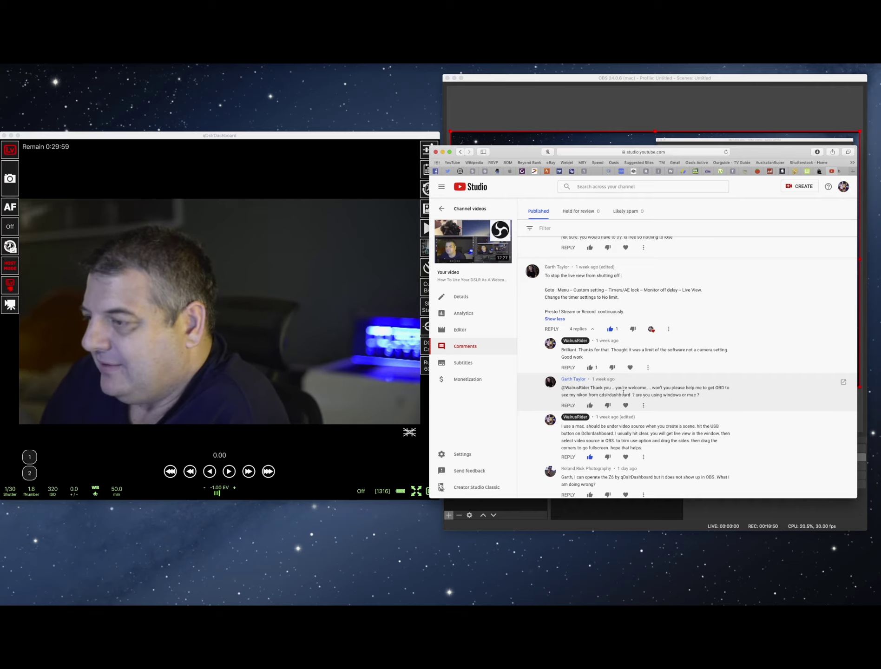
pyautogui.moveTo(503, 153); pyautogui.dragTo(445, 86)
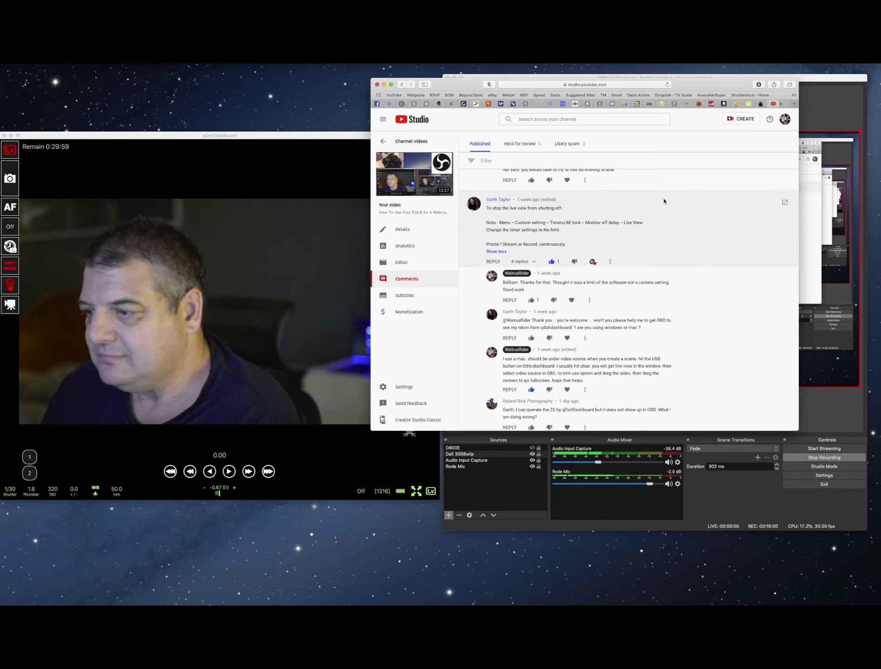
# - Switch to OBS and start adding a Video Capture Device source, selecting the existing iPhone7Plus Camera
pyautogui.click(494, 483)
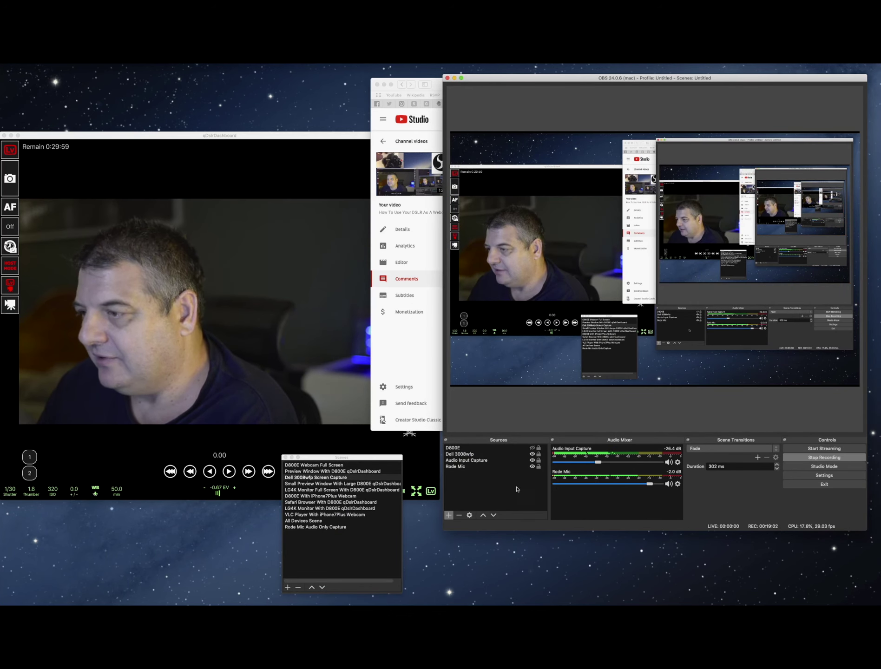
pyautogui.click(449, 516)
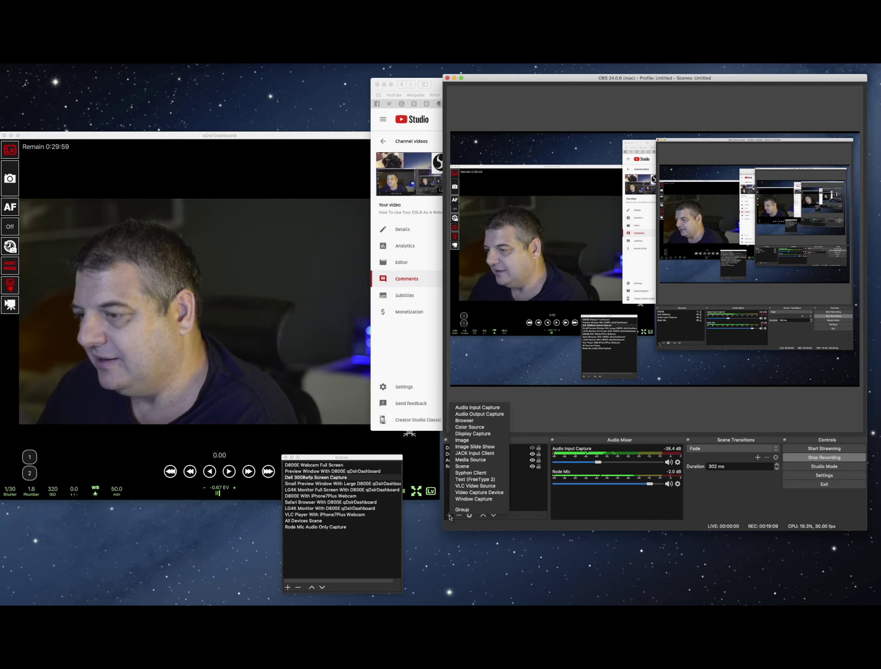
pyautogui.click(493, 495)
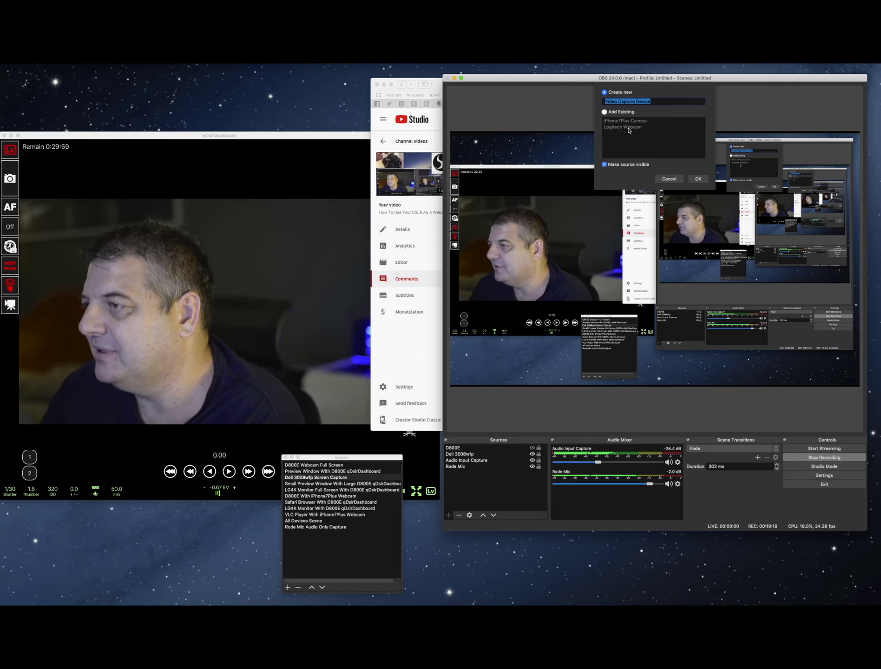
pyautogui.click(606, 114)
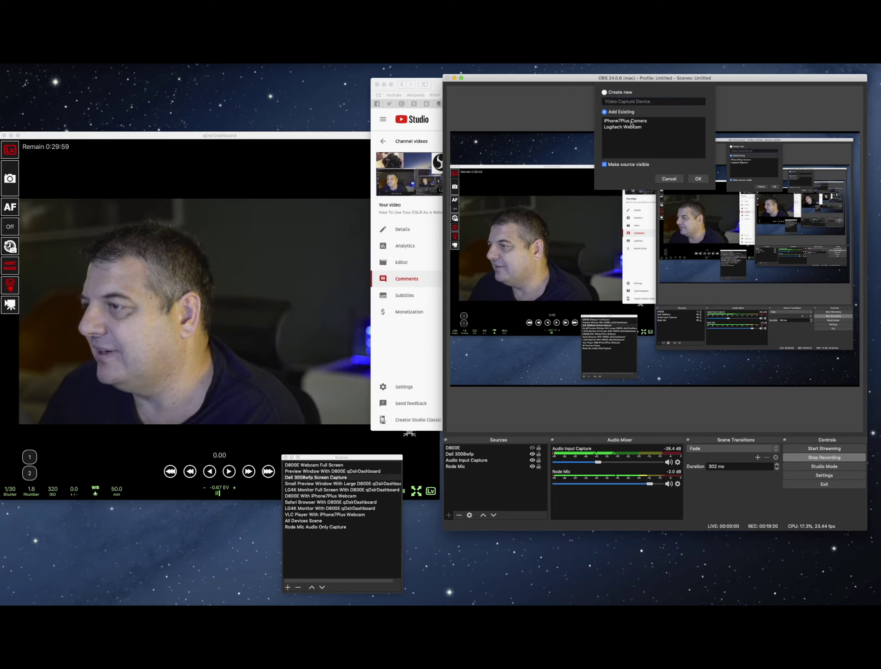
pyautogui.click(620, 122)
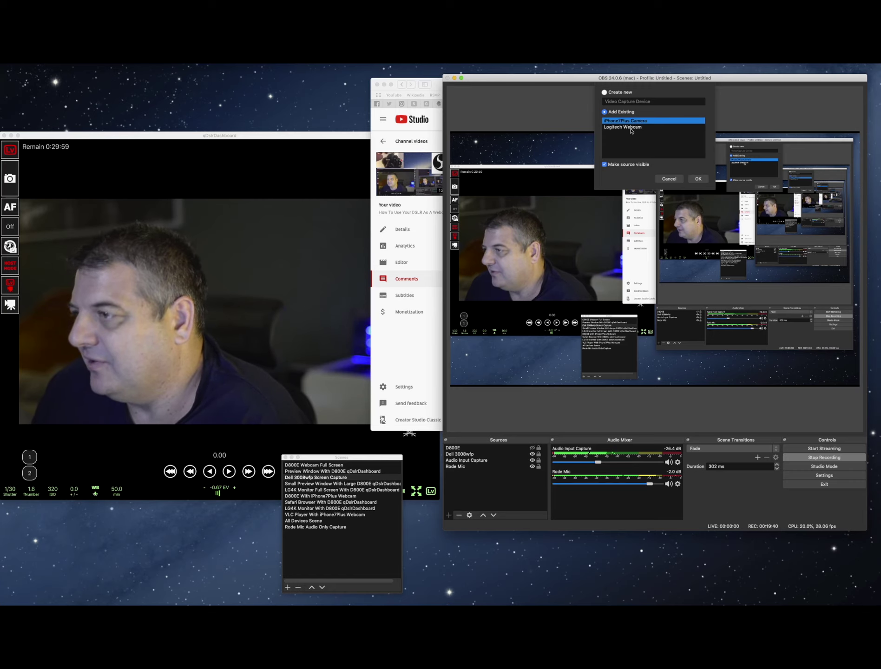
# - Return to YouTube Studio and examine the whole list of published comments for questions still to answer
pyautogui.click(413, 353)
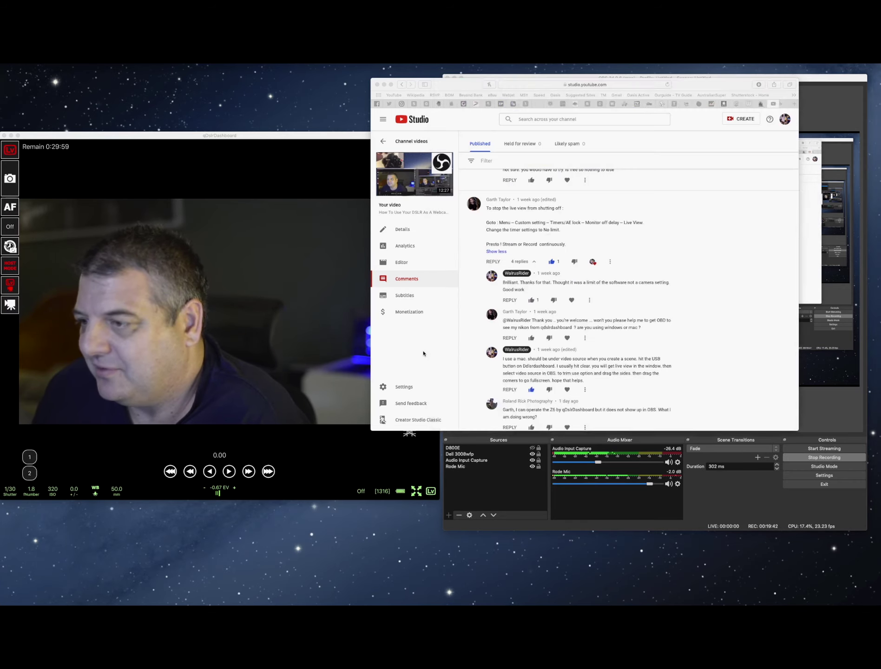
pyautogui.scroll(-10, 585, 340)
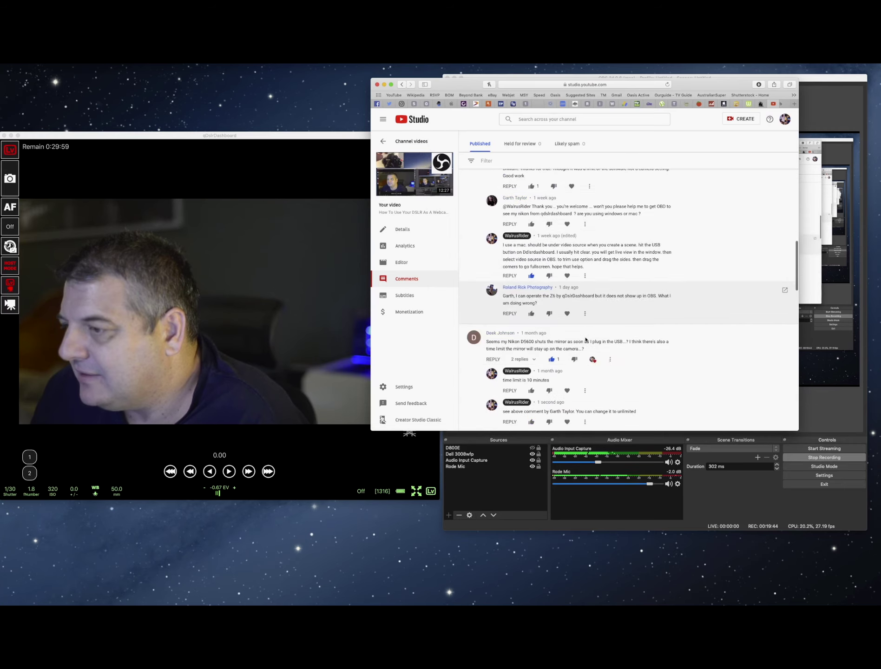
pyautogui.scroll(-8, 585, 340)
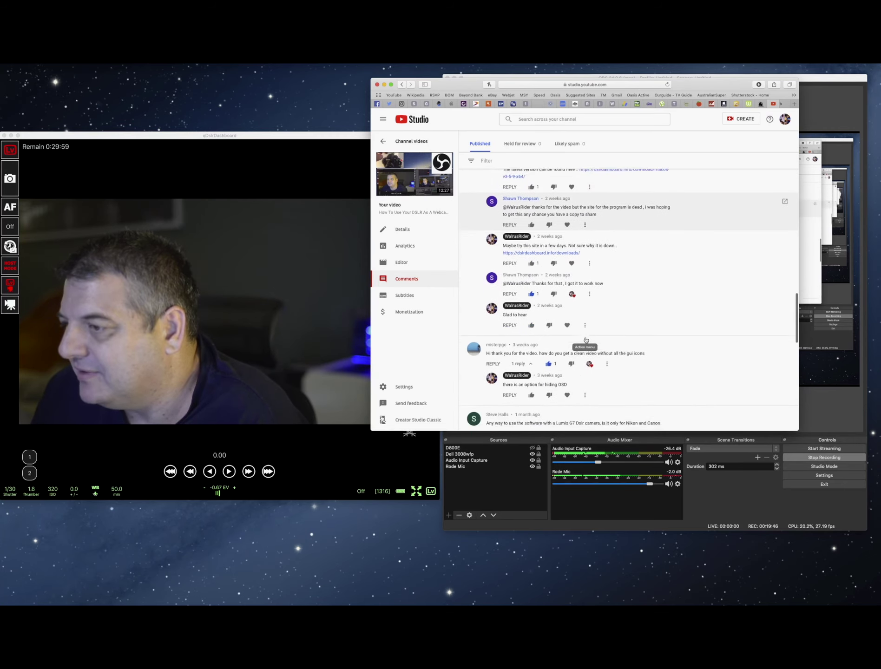
pyautogui.scroll(-10, 650, 320)
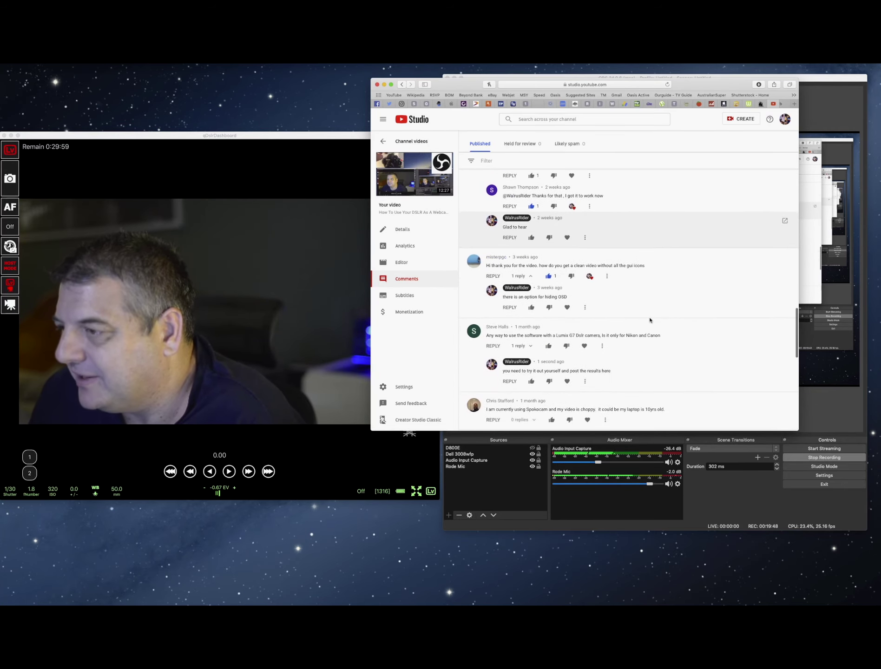
pyautogui.scroll(-5, 650, 320)
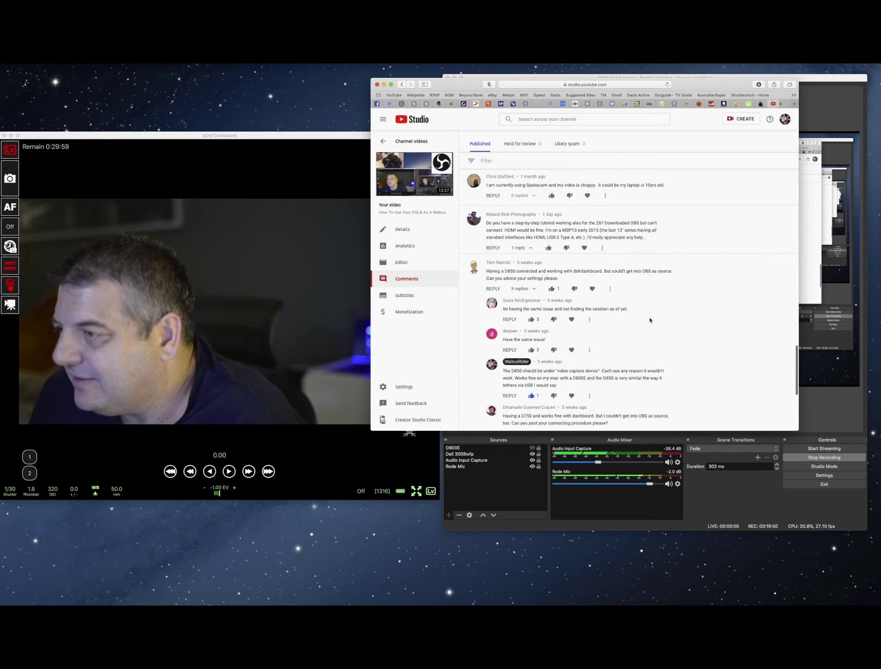
pyautogui.scroll(-5, 649, 320)
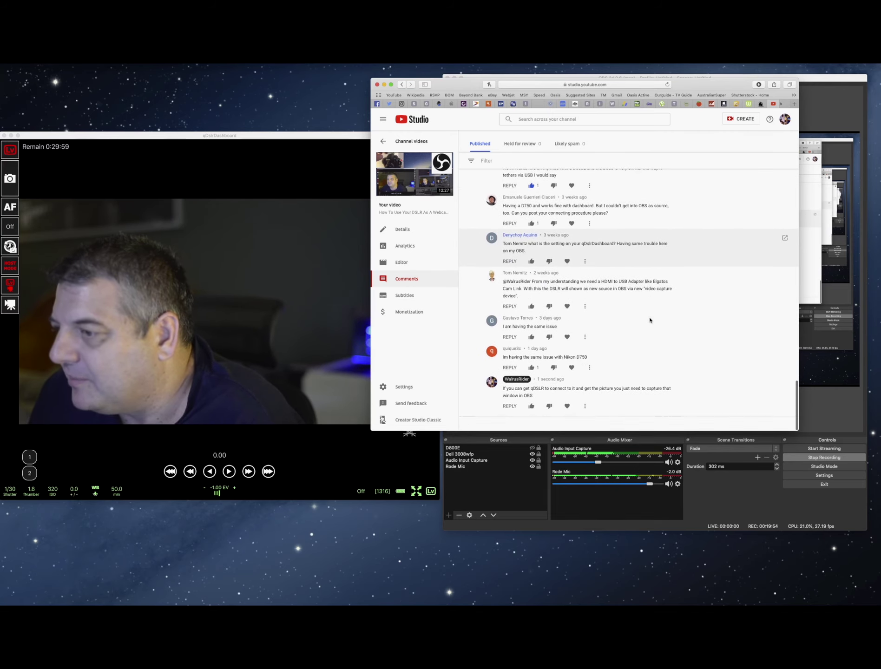
pyautogui.scroll(10, 650, 320)
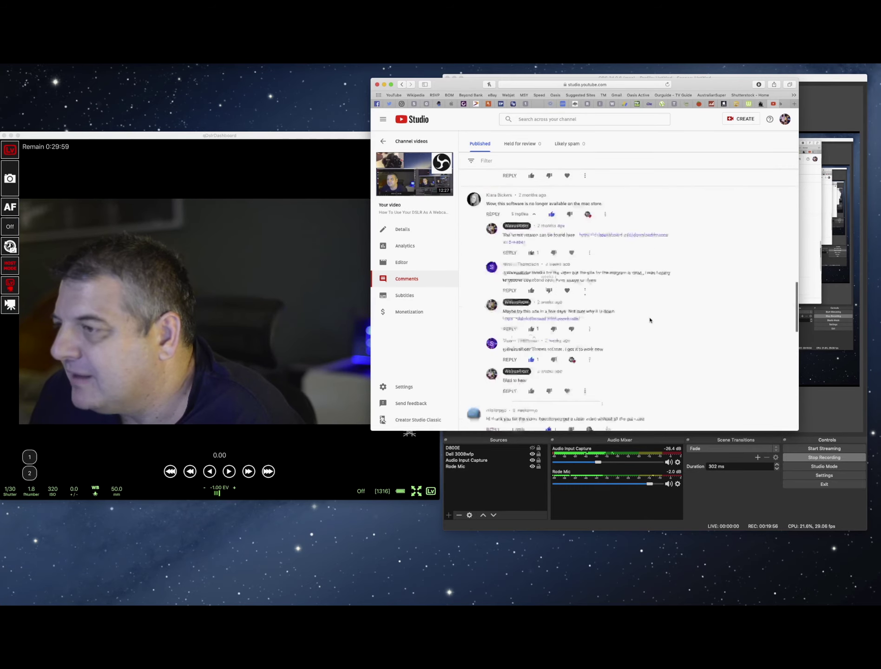
pyautogui.scroll(5, 649, 320)
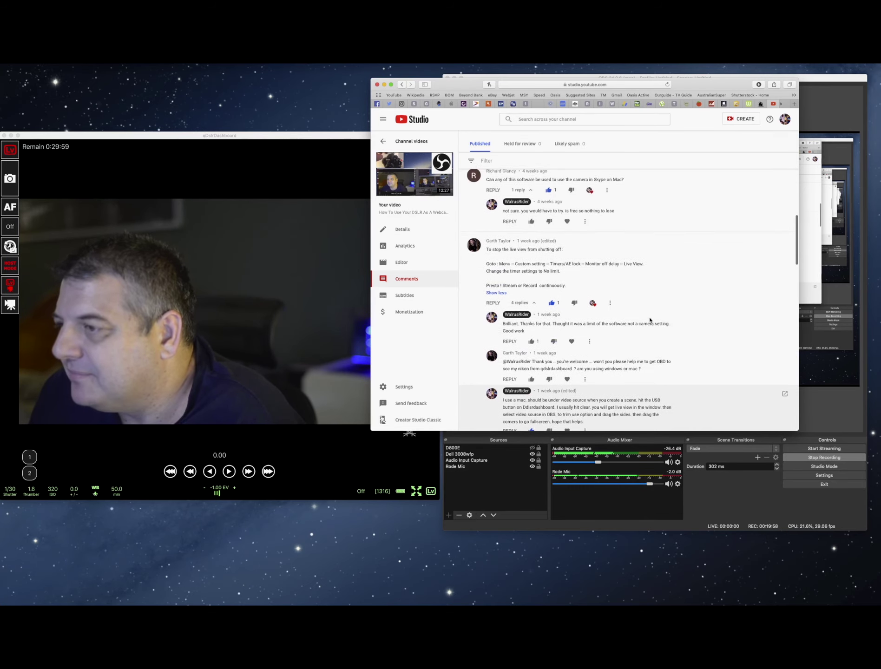
pyautogui.scroll(4, 649, 320)
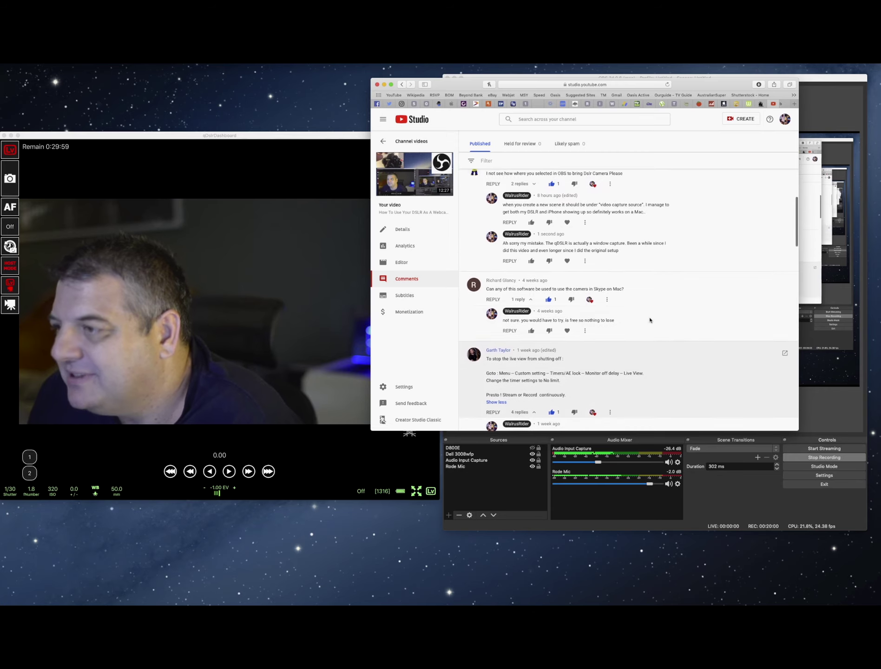
pyautogui.scroll(7, 650, 319)
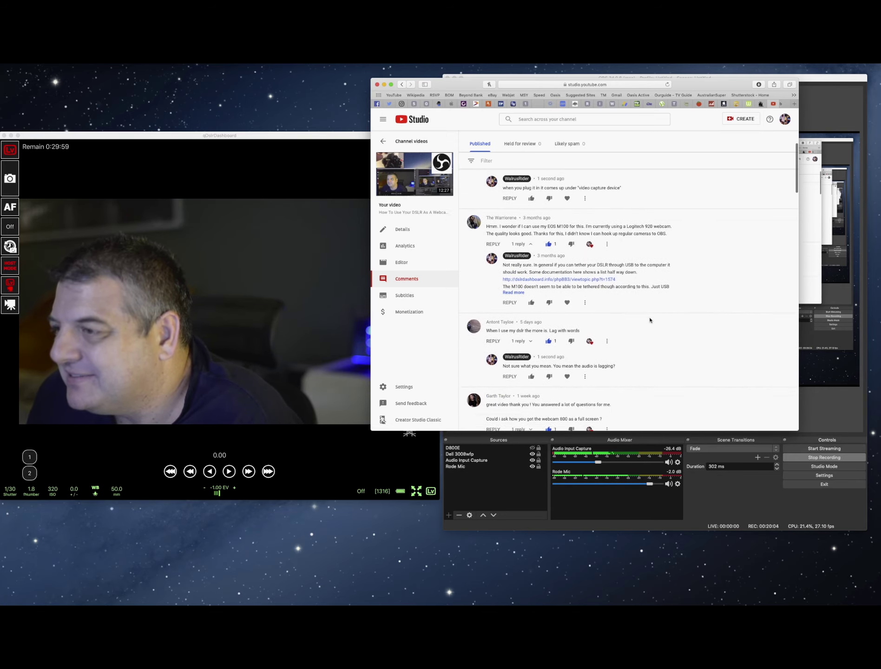
pyautogui.scroll(3, 650, 320)
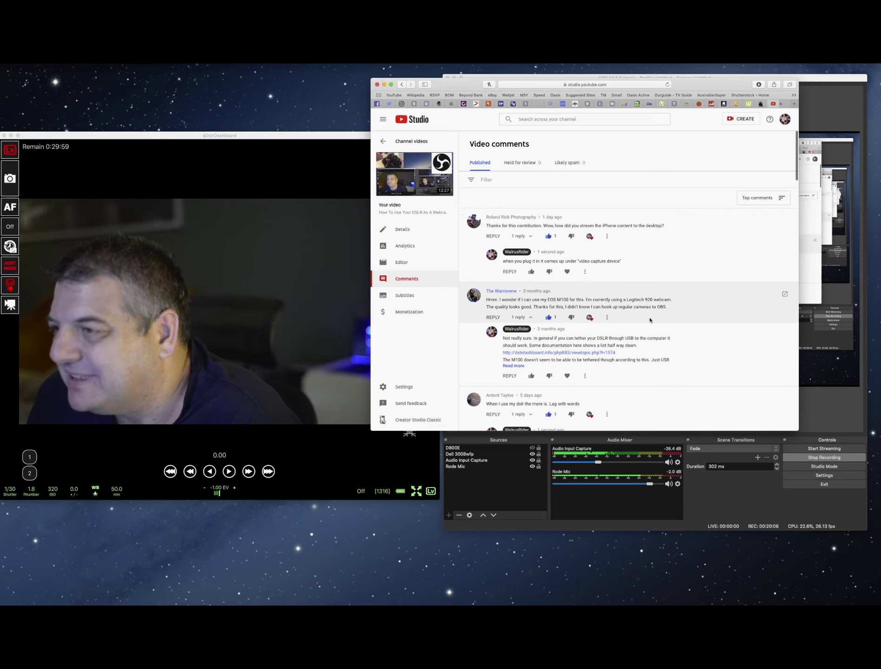
pyautogui.scroll(-7, 650, 320)
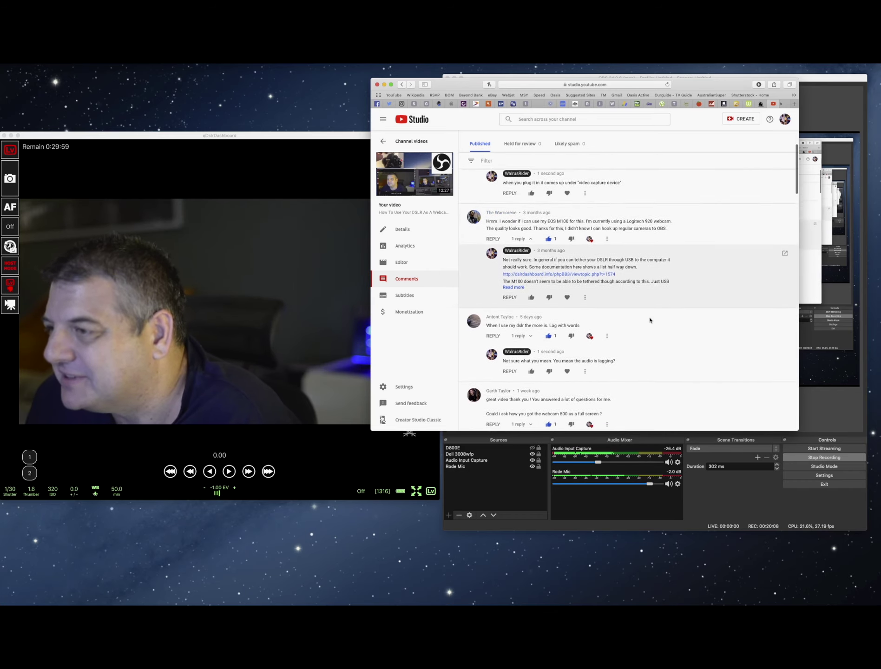
pyautogui.scroll(-4, 649, 319)
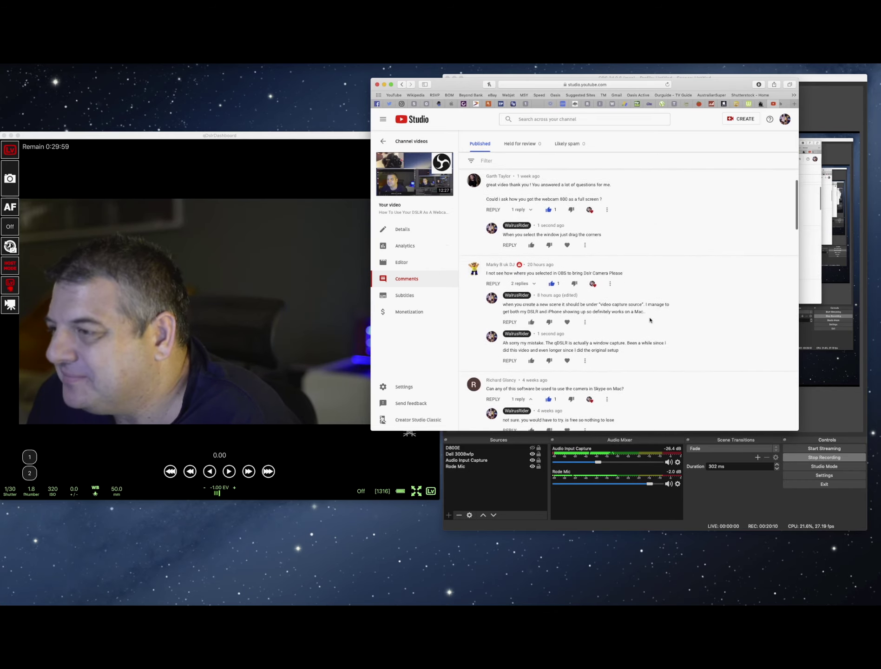
pyautogui.scroll(-3, 649, 320)
pyautogui.scroll(-15, 650, 320)
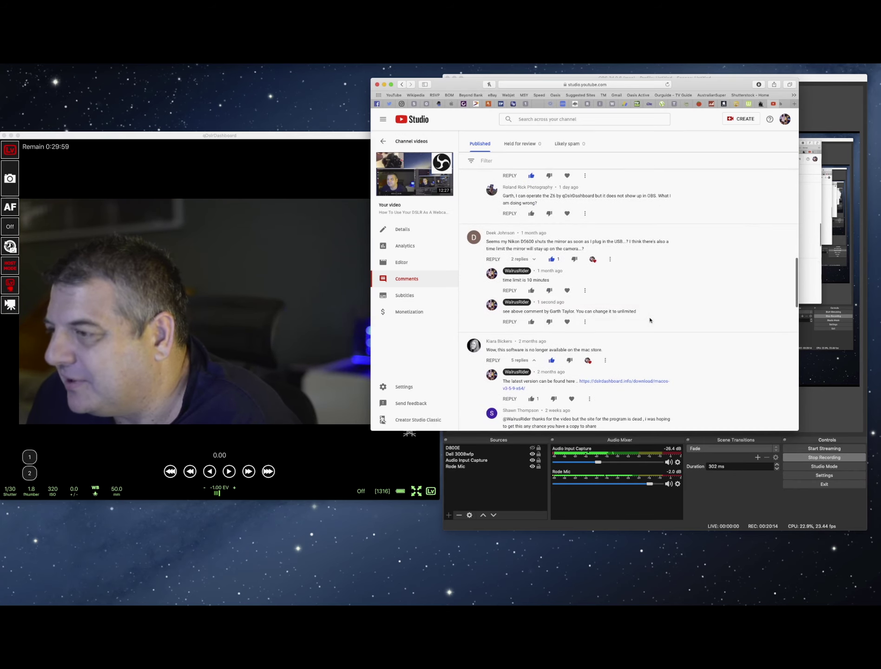
pyautogui.scroll(-5, 650, 320)
pyautogui.scroll(-7, 649, 320)
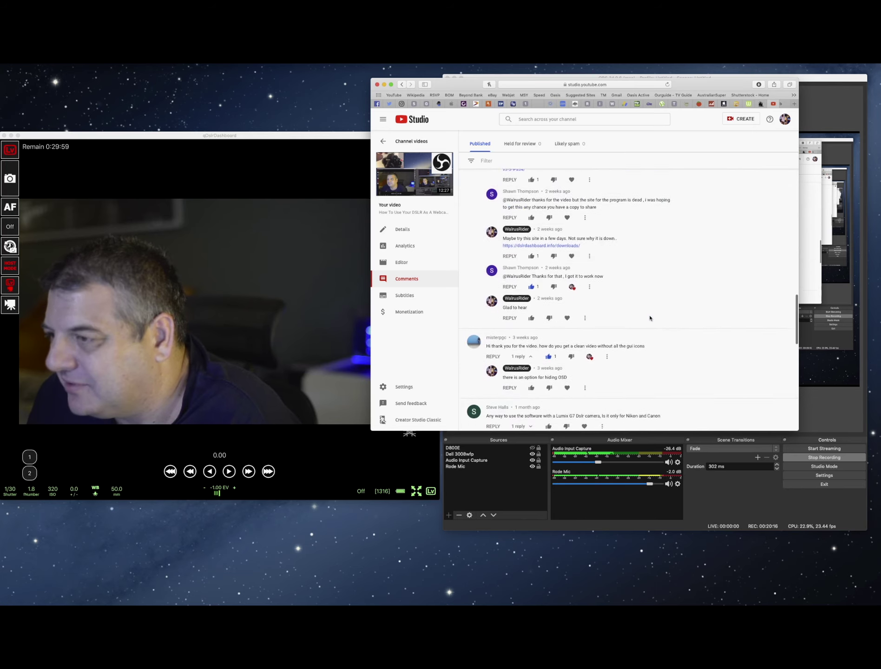
# - Find the comment about removing the GUI icons, then switch to qDslrDashboard and show its live view options
pyautogui.scroll(-2, 592, 308)
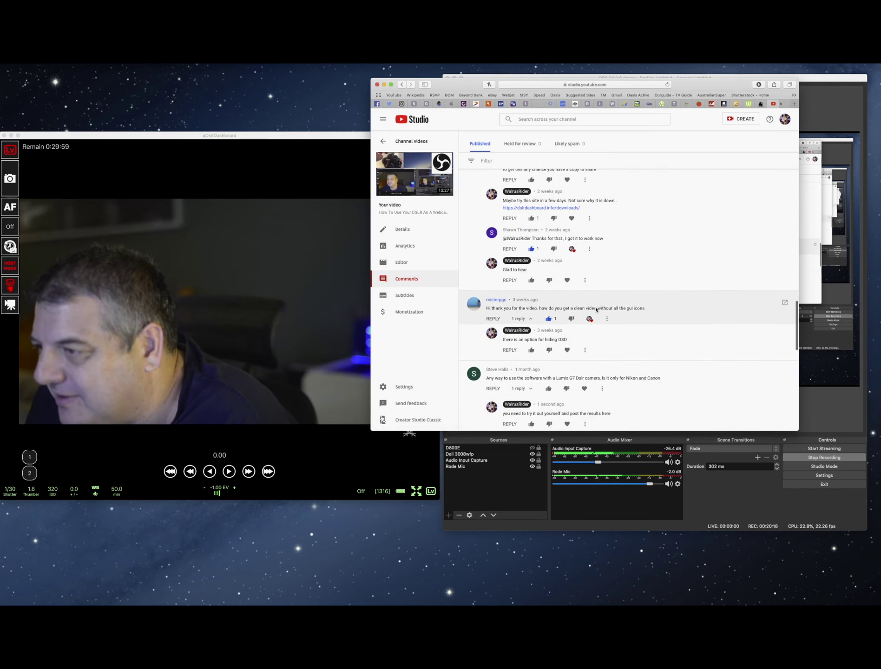
pyautogui.scroll(-3, 607, 308)
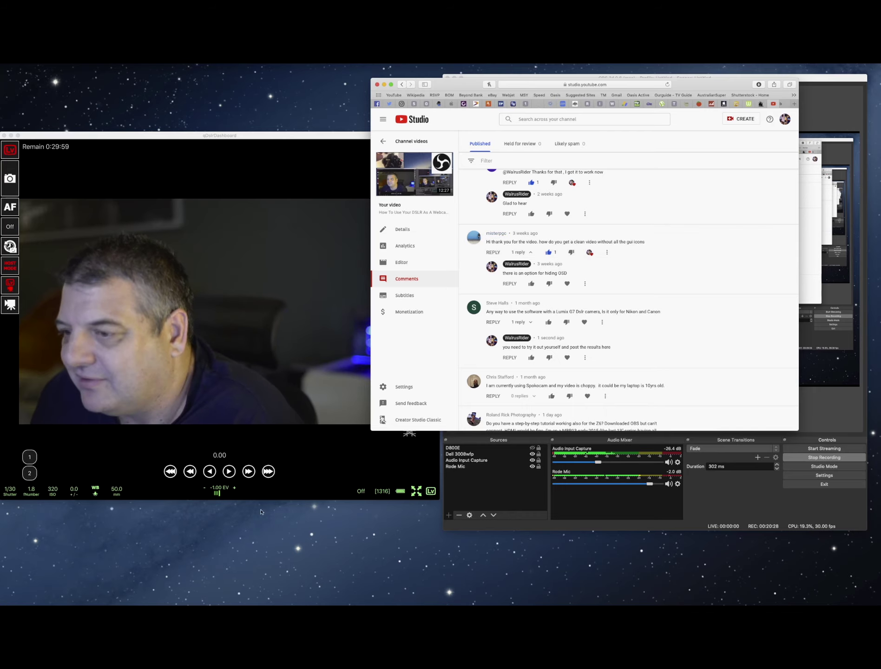
pyautogui.click(371, 488)
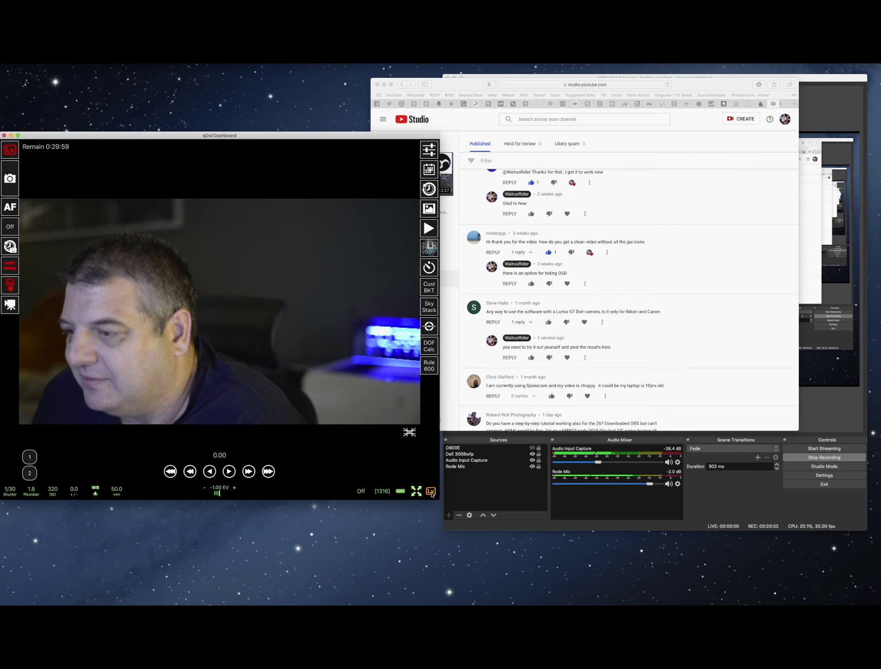
pyautogui.click(431, 492)
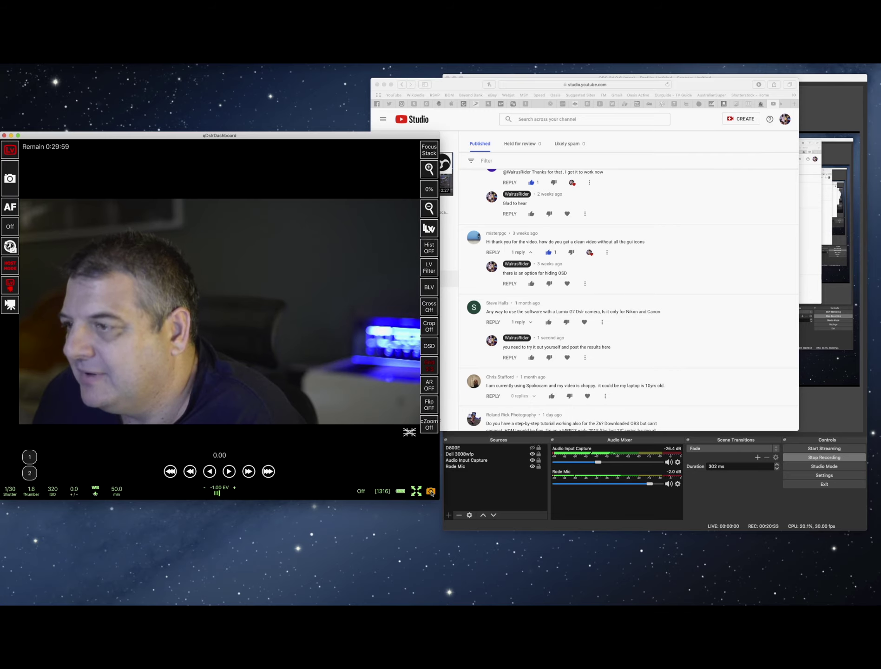
# - Turn the OSD overlay on over the camera's live view and switch it back off
pyautogui.click(431, 346)
pyautogui.click(431, 346)
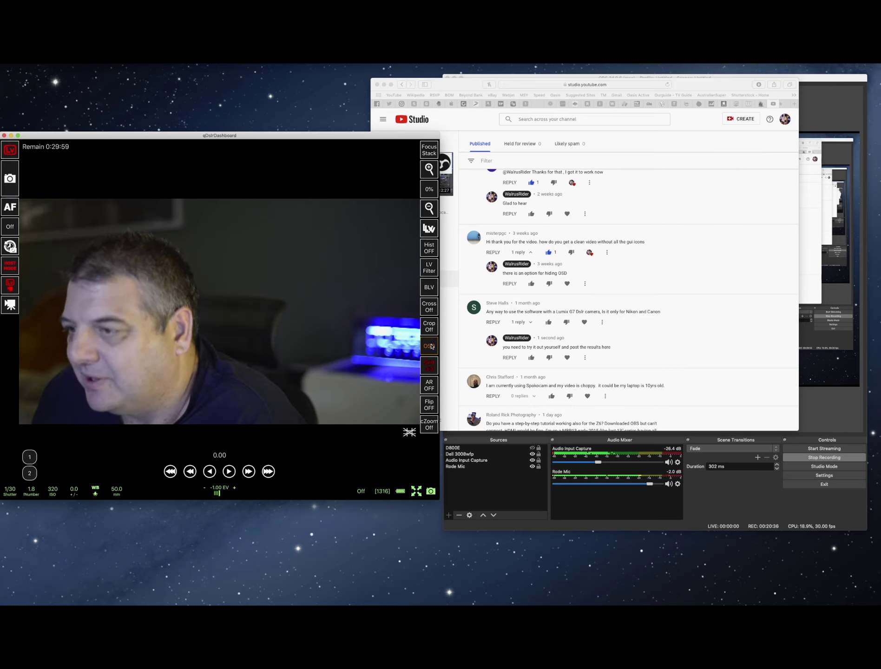
pyautogui.click(431, 346)
pyautogui.click(431, 347)
pyautogui.click(431, 347)
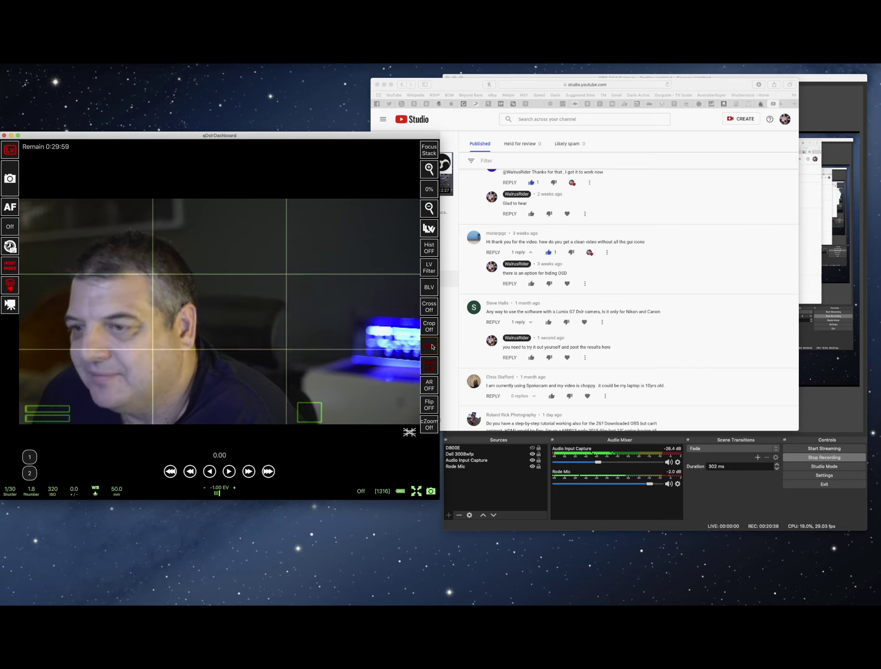
pyautogui.click(432, 346)
# - Open the live view grid modes and close them without a change, then show and hide the OSD overlay again
pyautogui.click(433, 365)
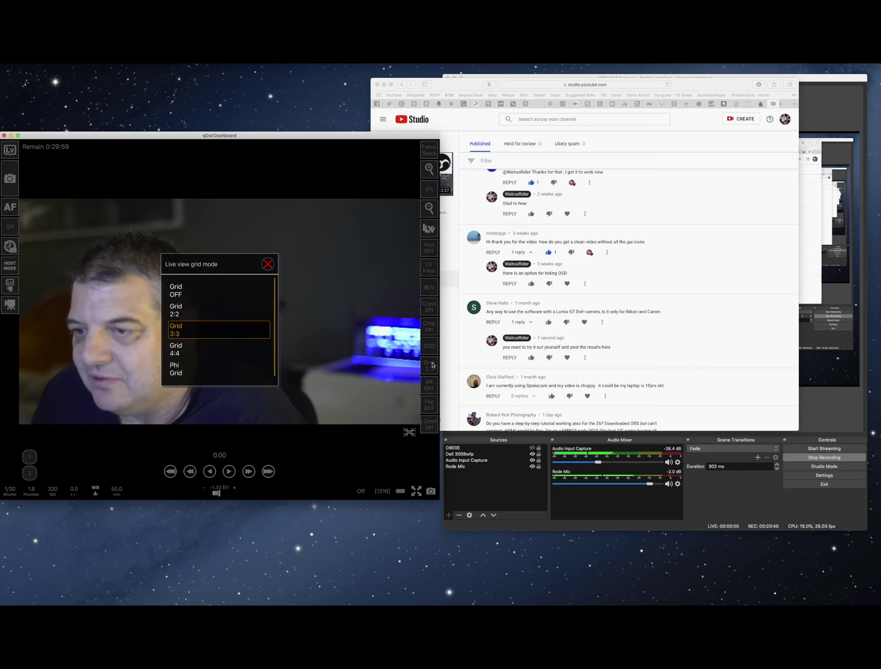
pyautogui.click(268, 263)
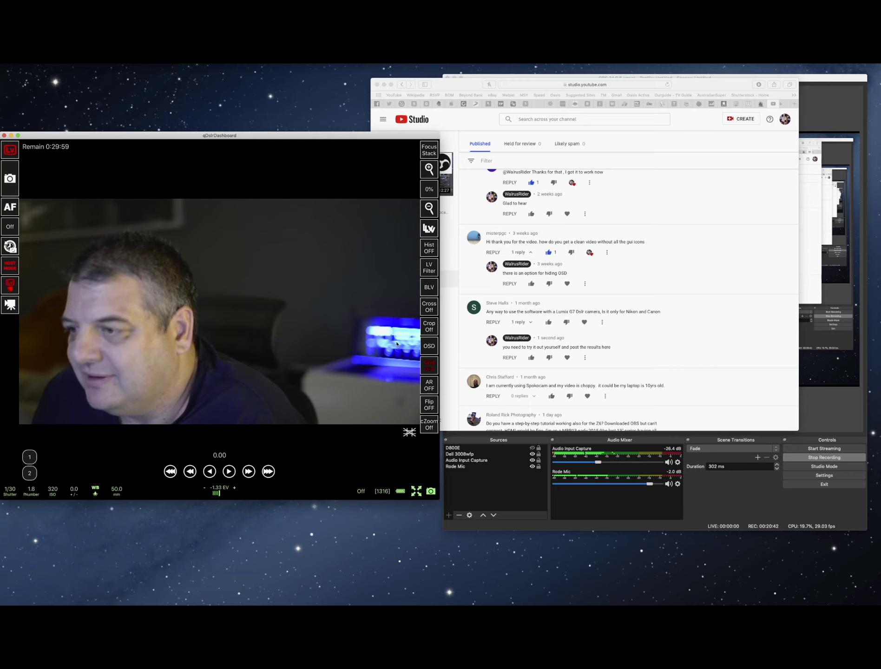
pyautogui.click(432, 346)
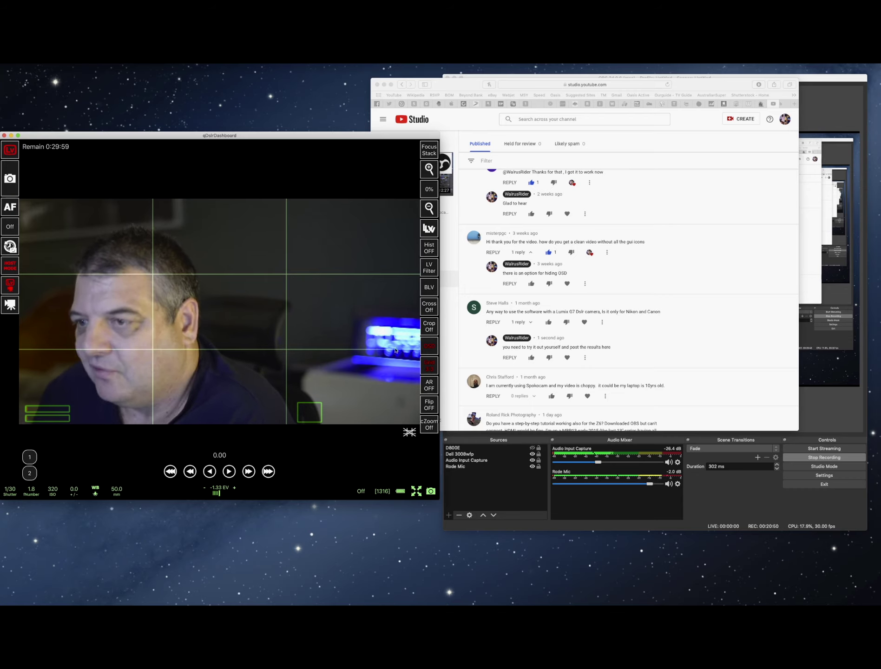
pyautogui.click(430, 346)
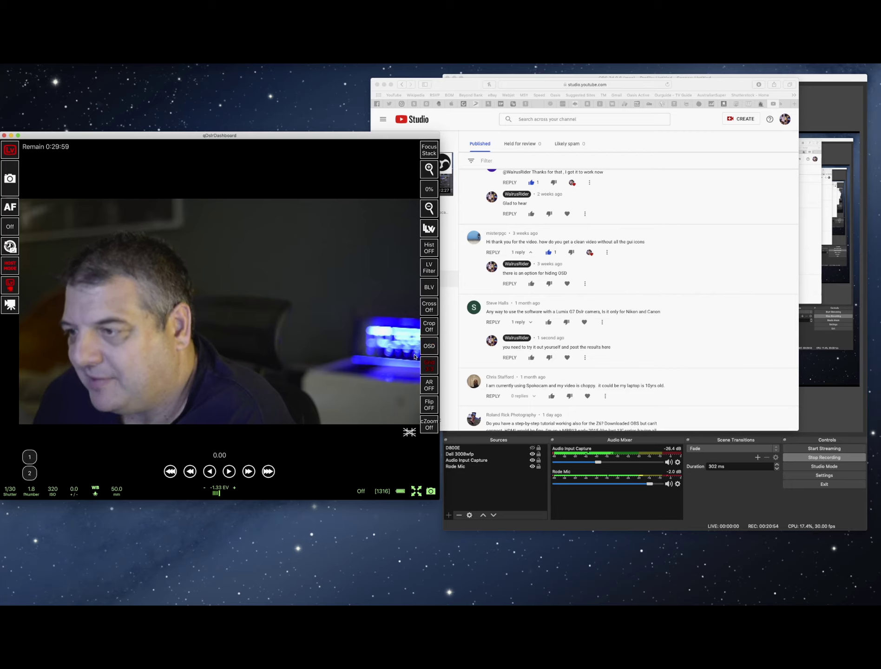
pyautogui.click(428, 346)
pyautogui.click(428, 346)
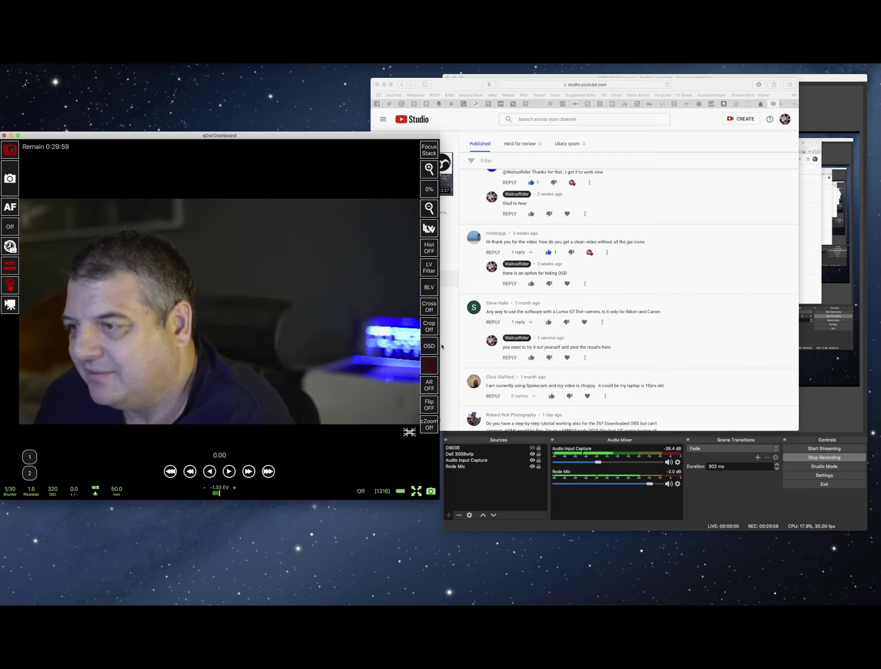
# - Return to the YouTube Studio comments and read the remaining ones through the end of the list, including the D850 thread
pyautogui.click(716, 327)
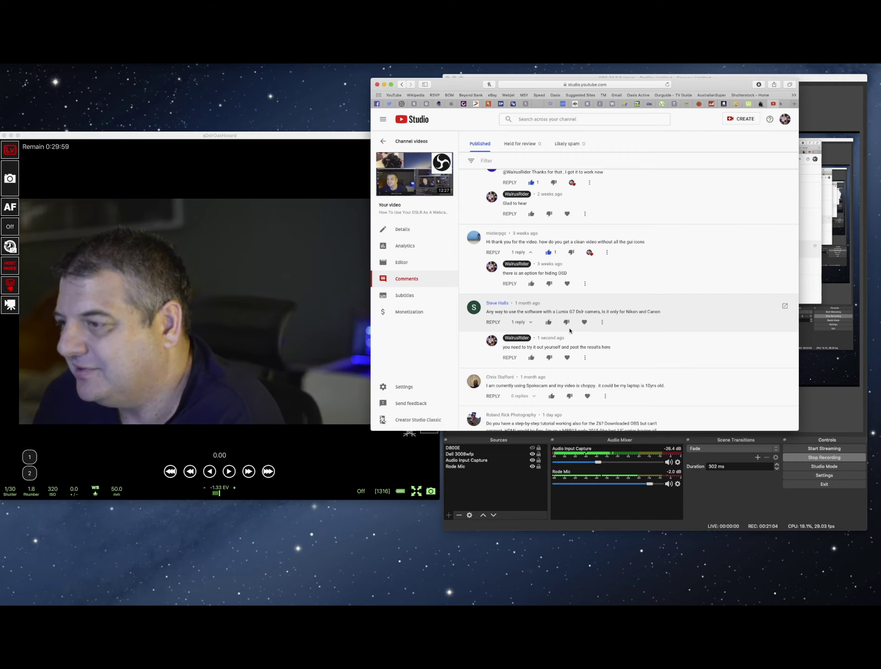
pyautogui.scroll(-3, 570, 328)
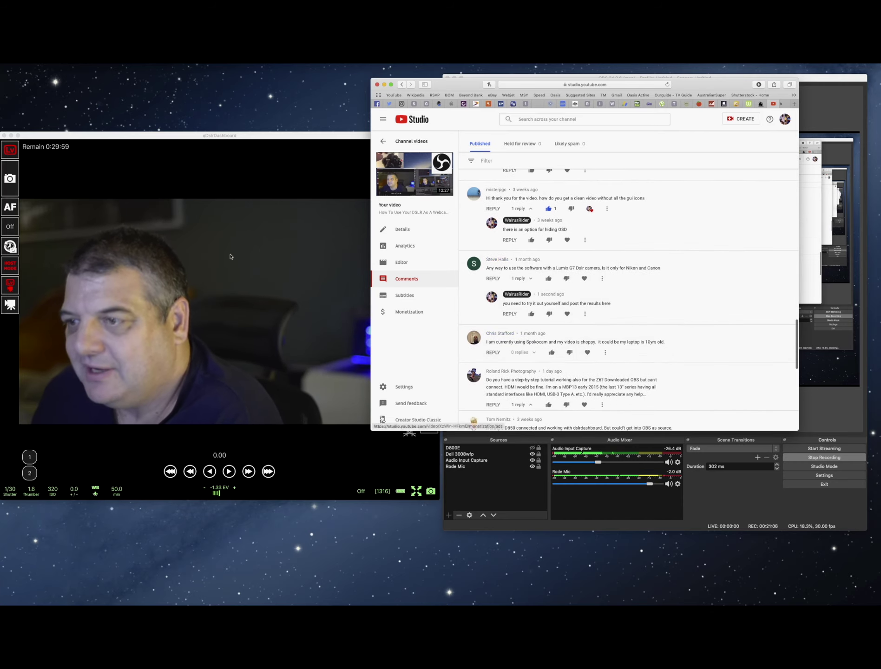
pyautogui.click(158, 171)
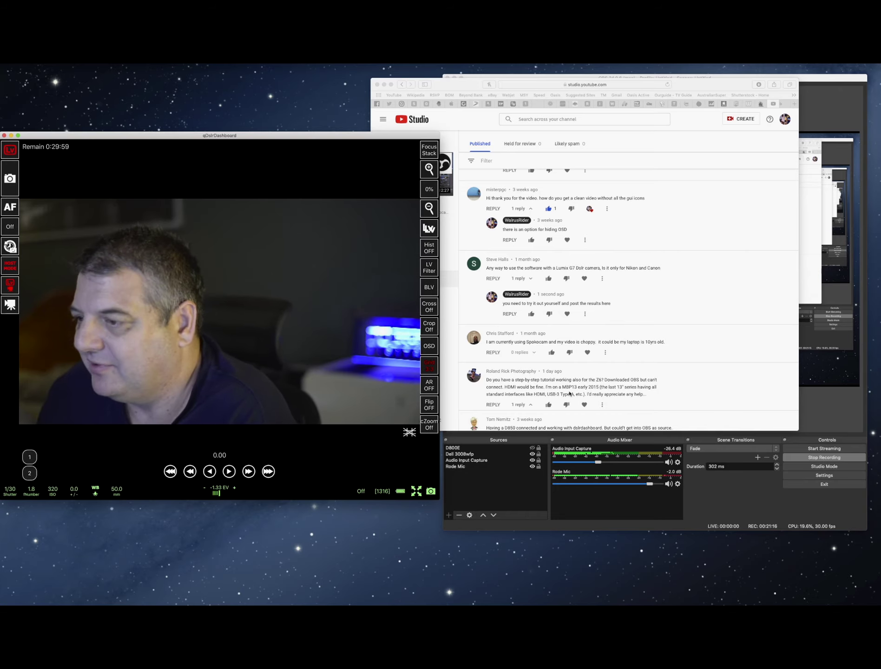
pyautogui.scroll(-5, 570, 388)
pyautogui.scroll(-3, 570, 388)
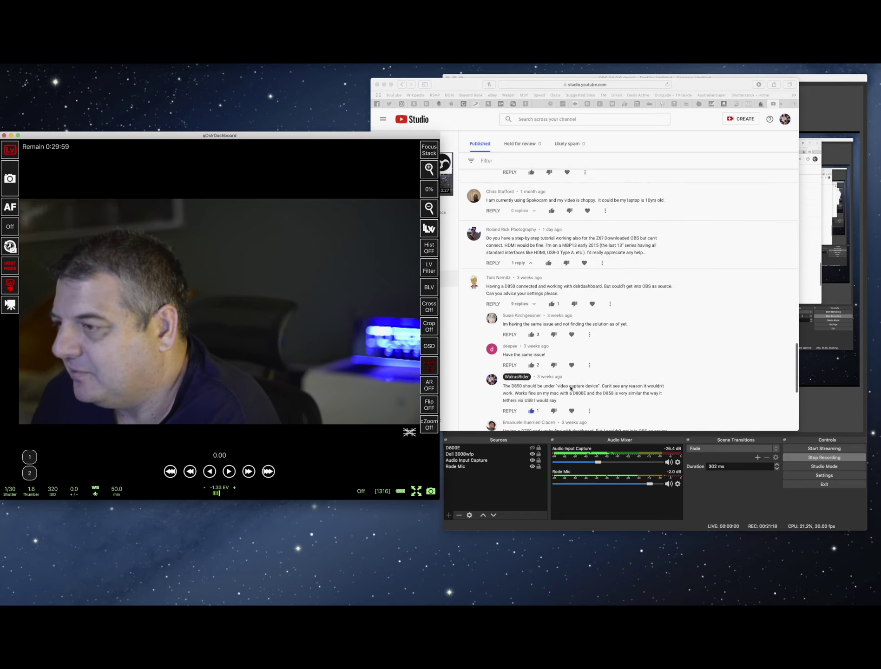
pyautogui.scroll(-3, 561, 363)
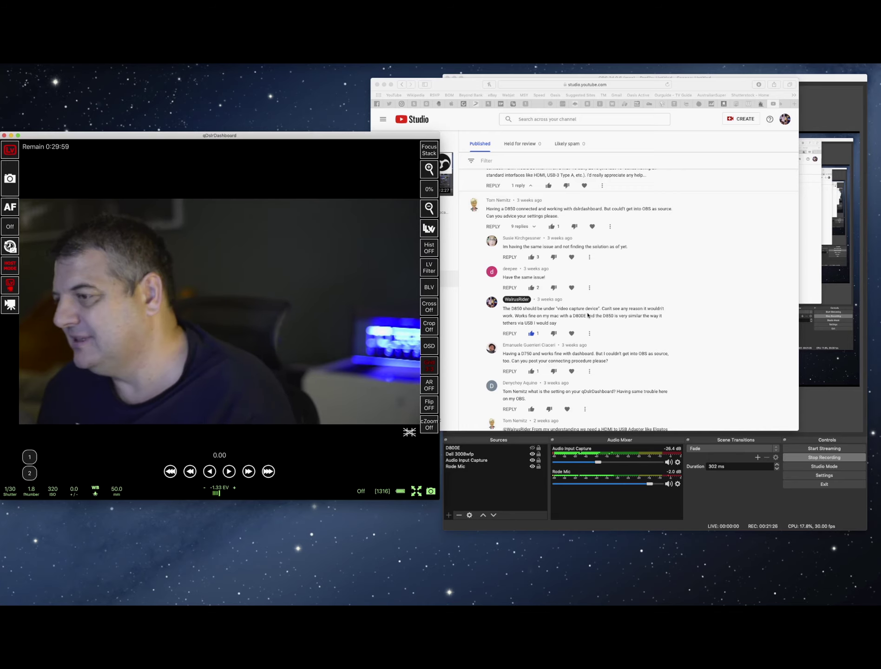
pyautogui.scroll(-1, 594, 350)
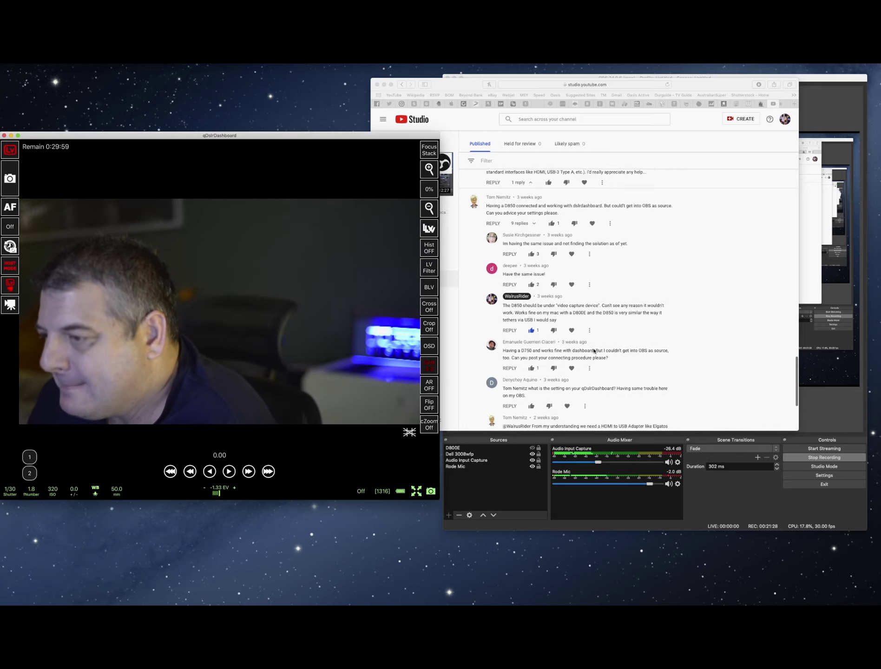
pyautogui.scroll(-5, 593, 351)
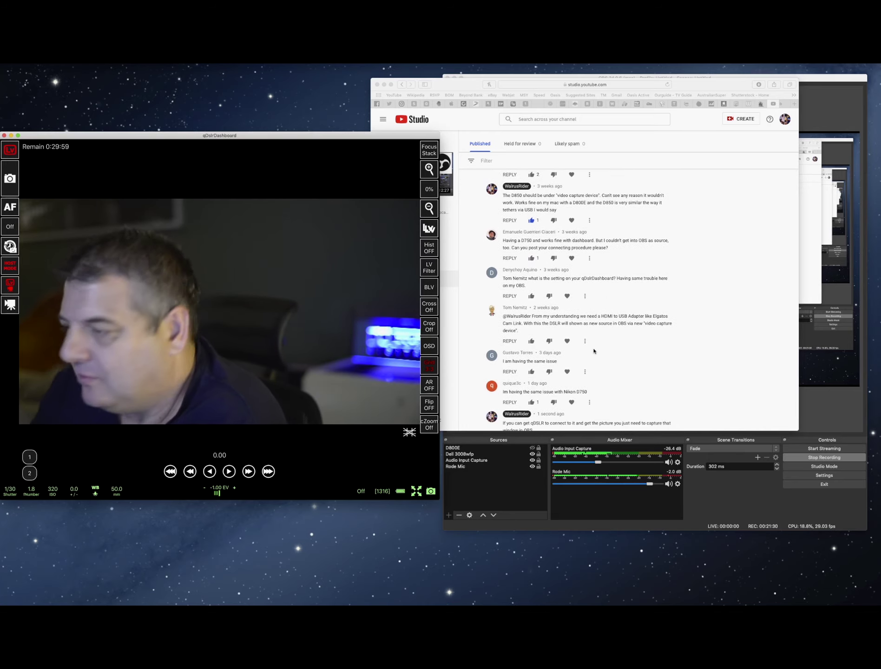
pyautogui.scroll(-2, 594, 351)
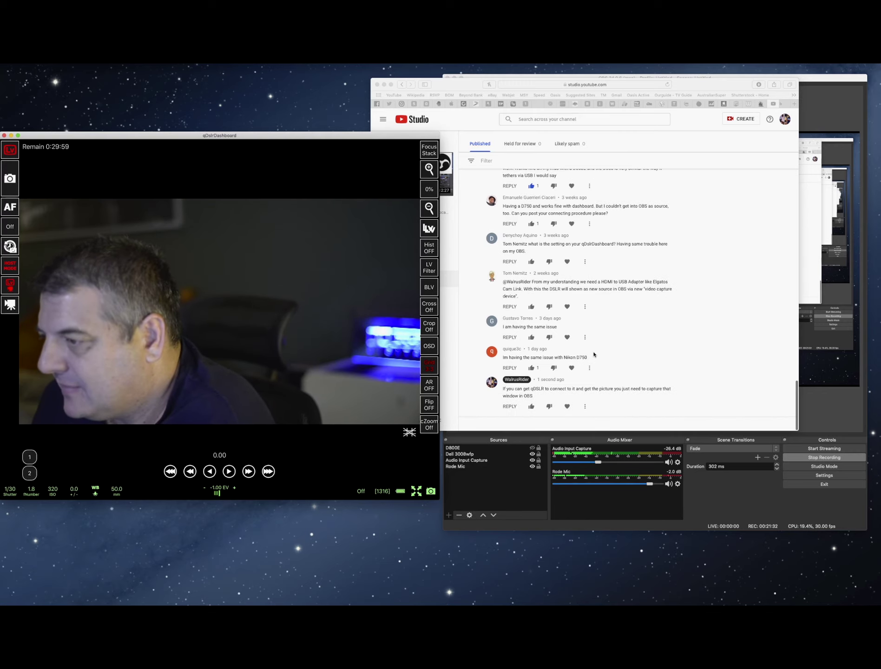
# - Review the published comments again from the last thread back to the first, checking the replies about lag, capture sources and live view timeout
pyautogui.scroll(8, 593, 354)
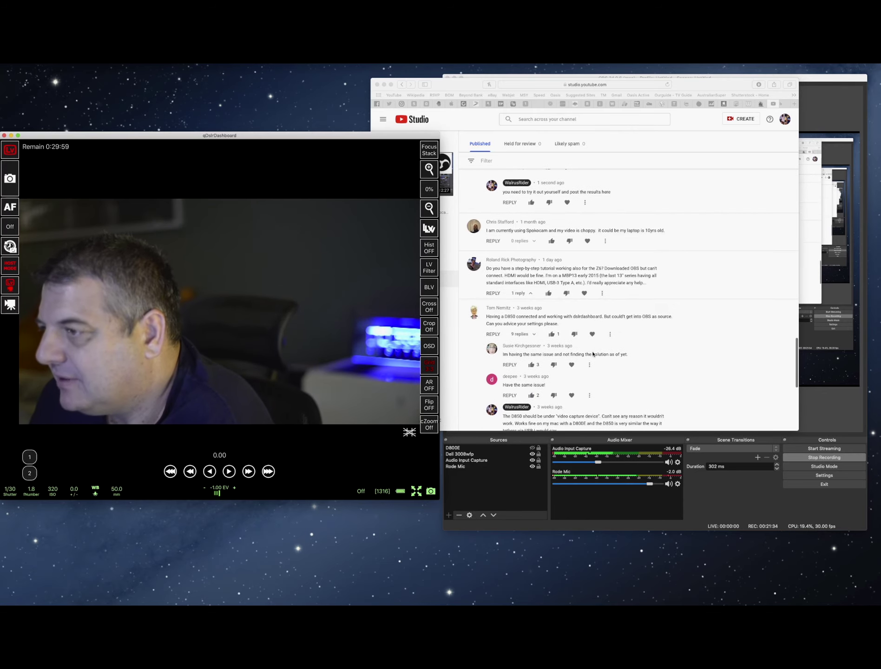
pyautogui.scroll(6, 593, 354)
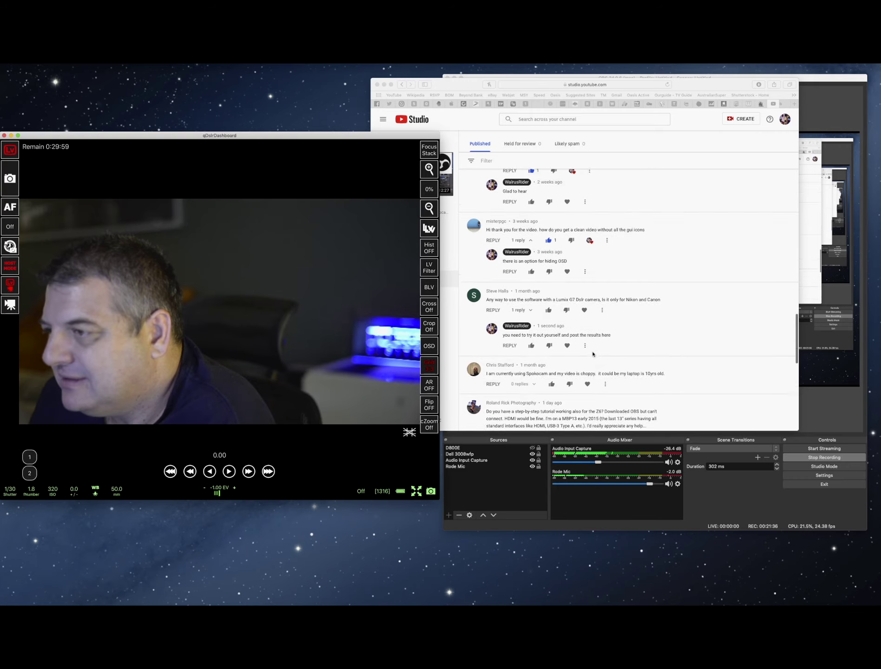
pyautogui.scroll(8, 593, 354)
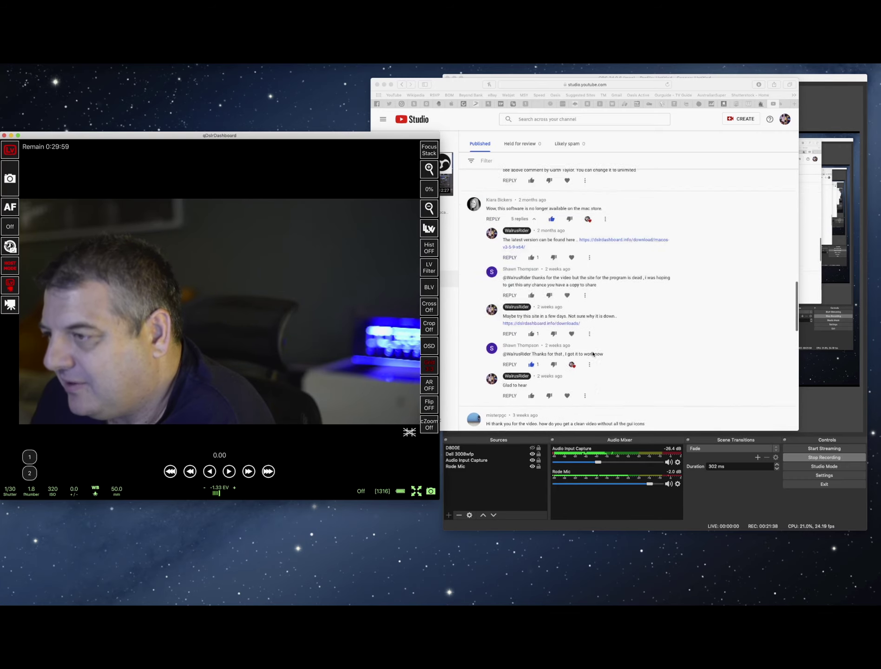
pyautogui.scroll(4, 593, 354)
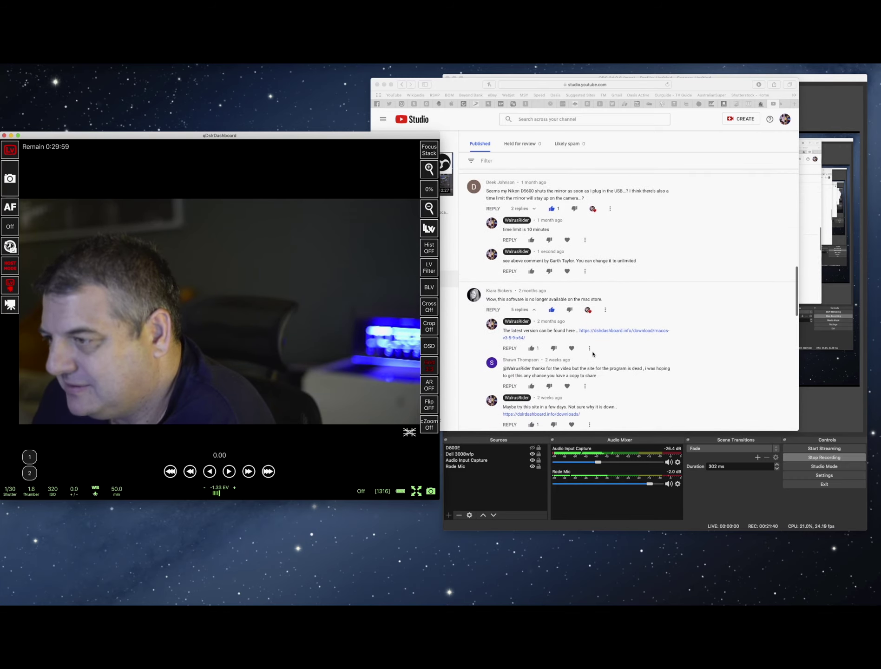
pyautogui.scroll(4, 593, 354)
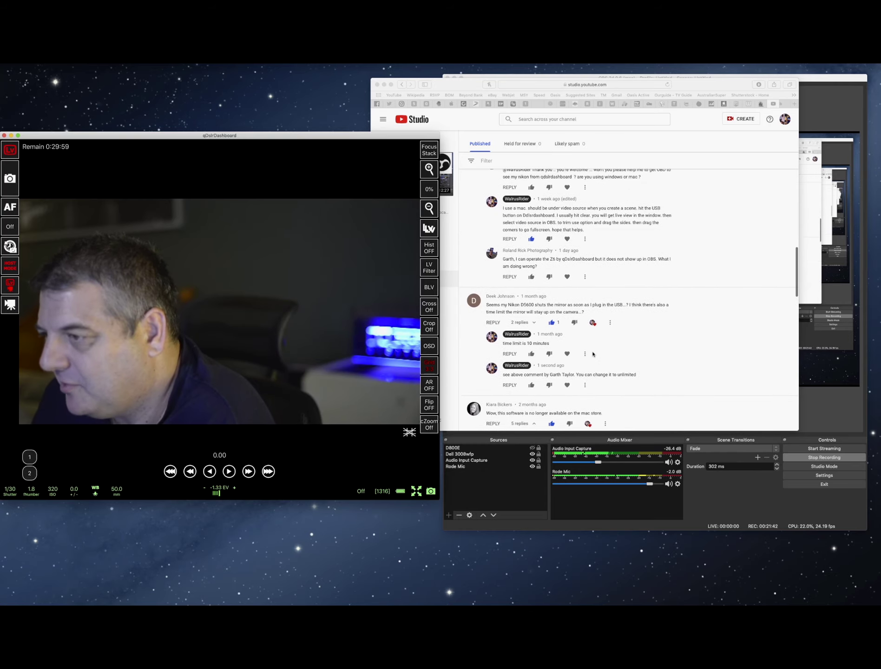
pyautogui.scroll(1, 593, 354)
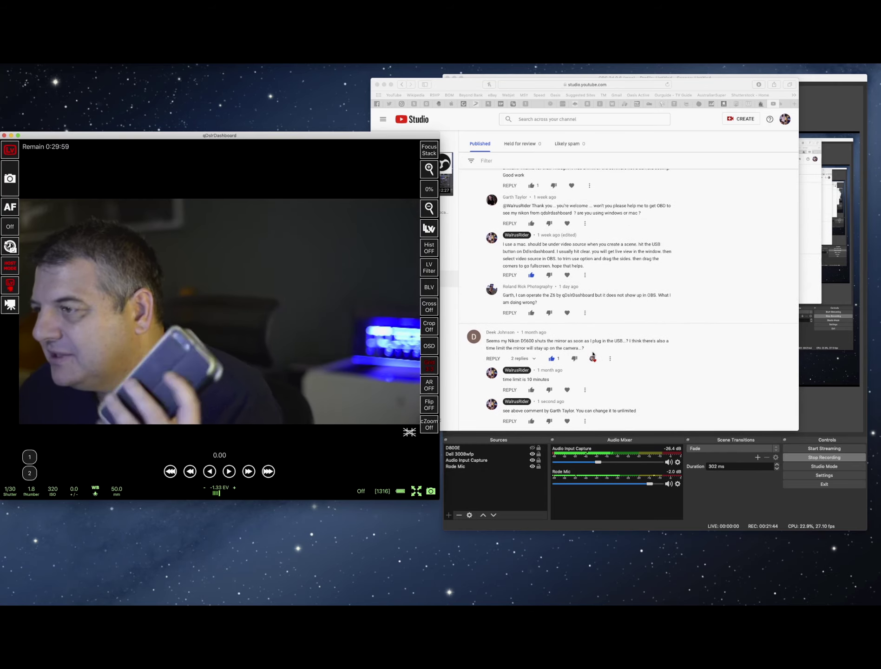
pyautogui.scroll(4, 599, 346)
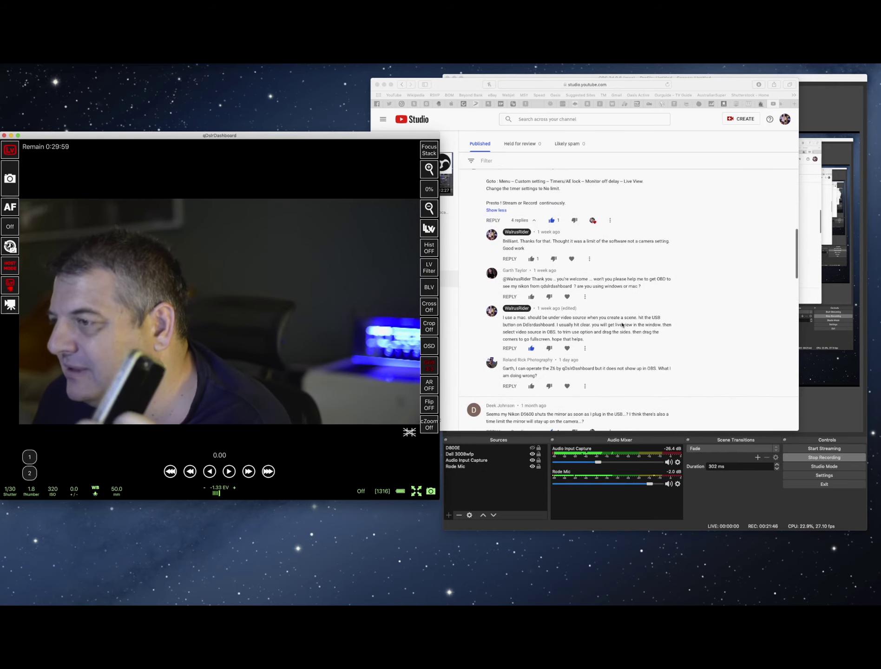
pyautogui.scroll(4, 621, 324)
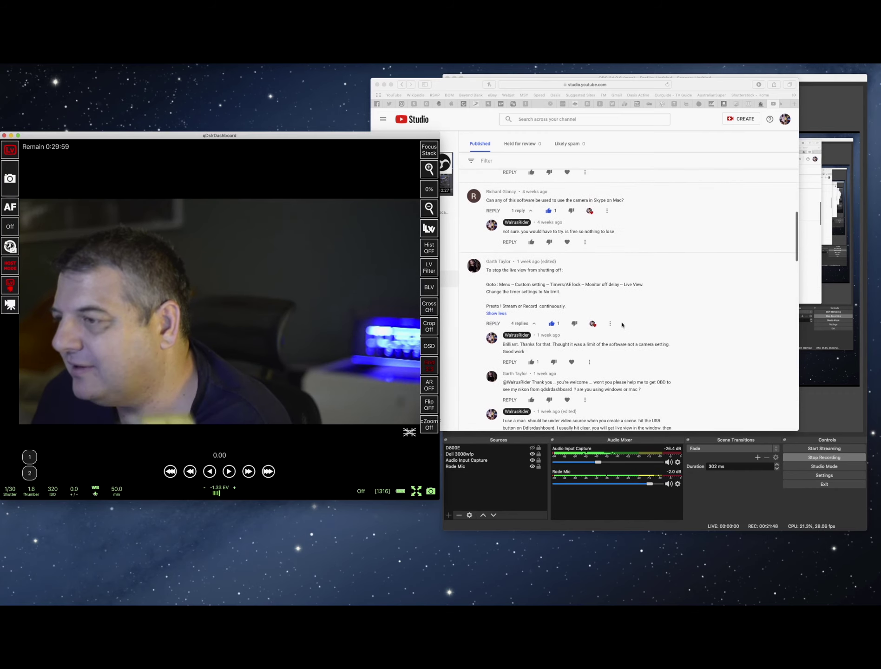
pyautogui.scroll(2, 622, 325)
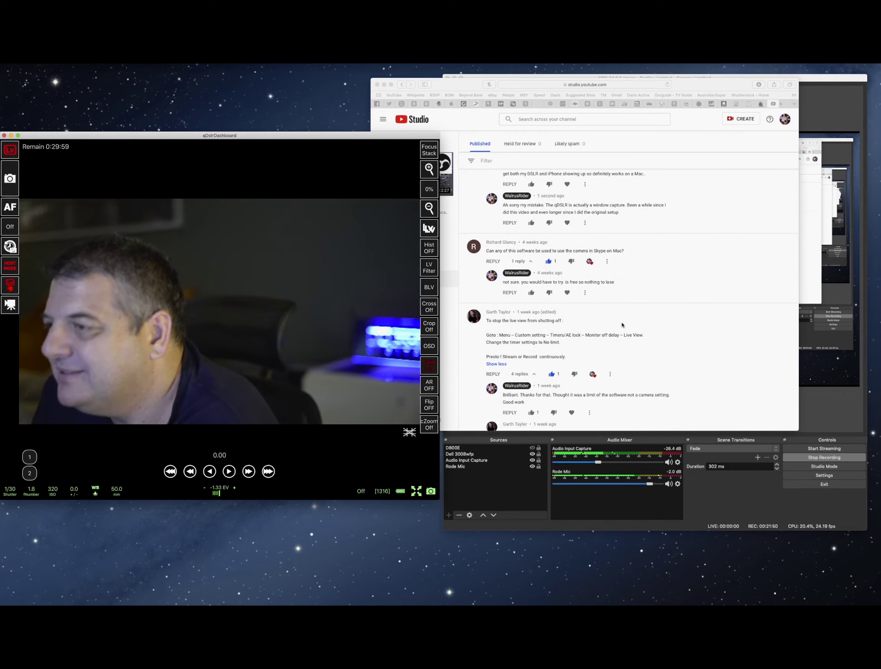
pyautogui.scroll(2, 633, 319)
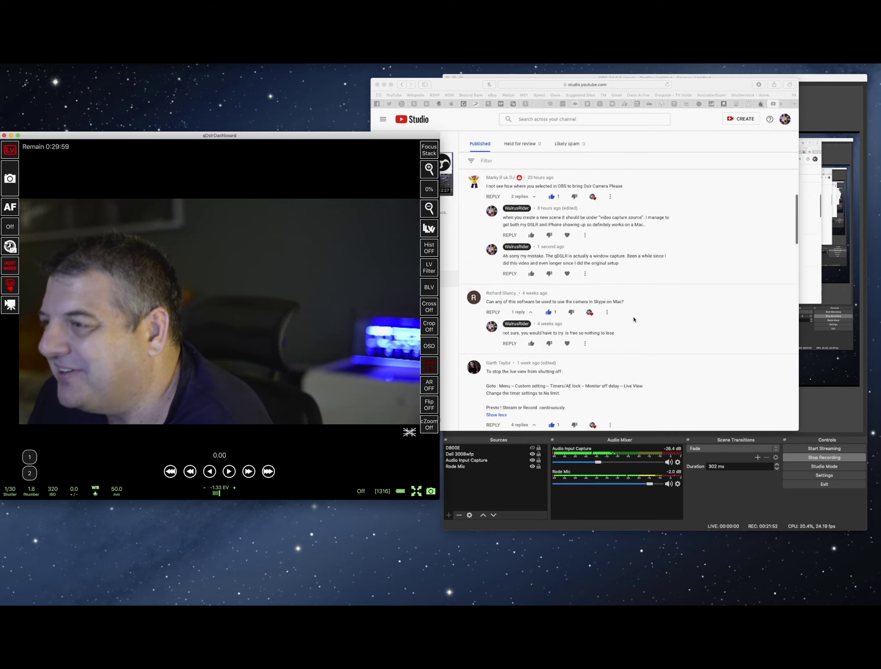
pyautogui.scroll(1, 633, 320)
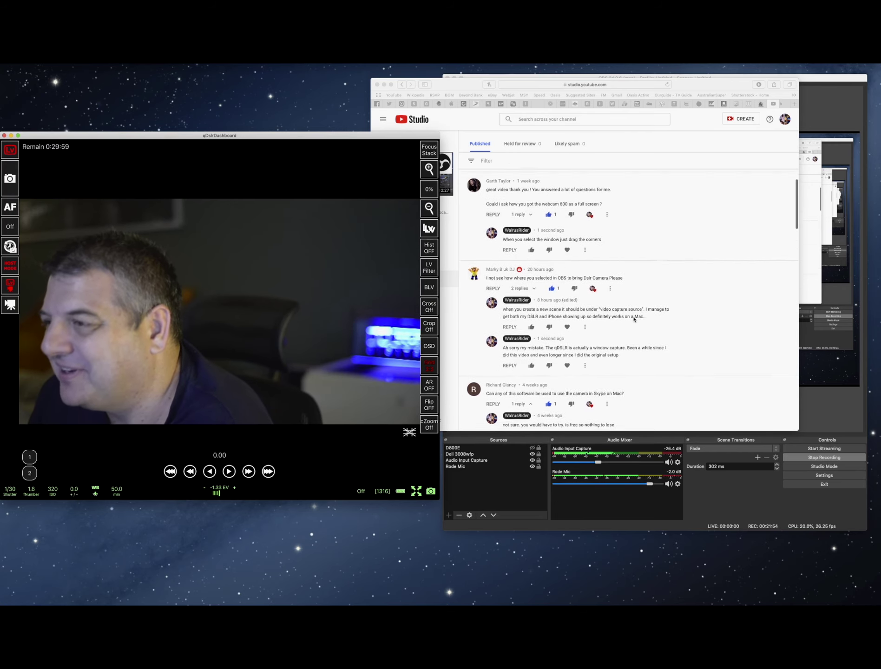
pyautogui.scroll(4, 634, 319)
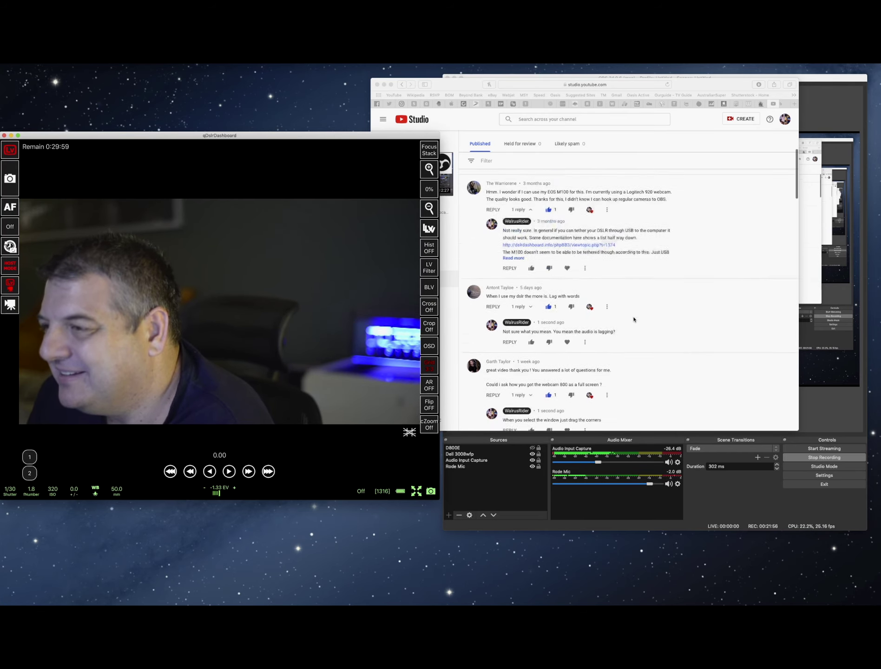
pyautogui.scroll(5, 634, 320)
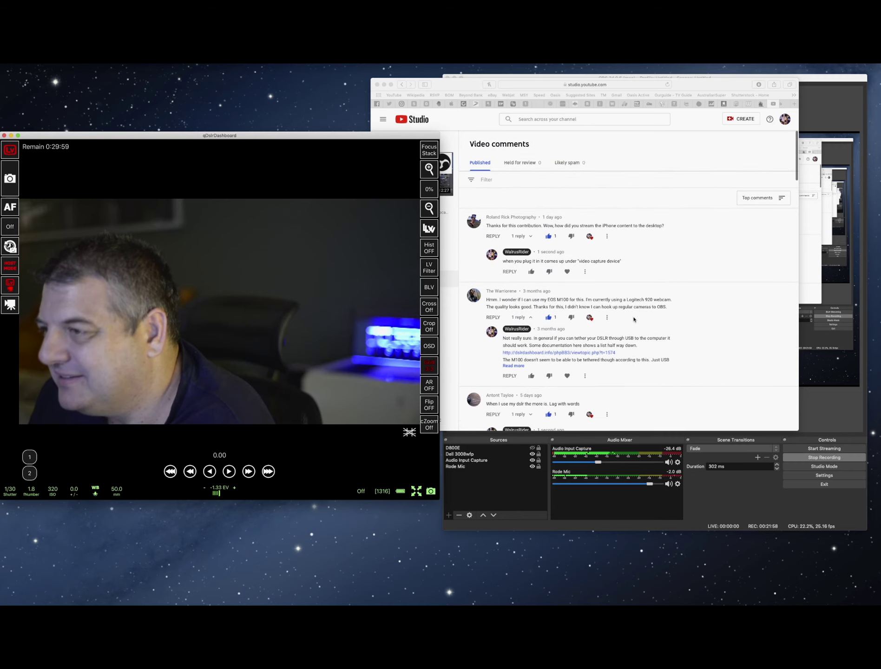
pyautogui.scroll(-1, 657, 324)
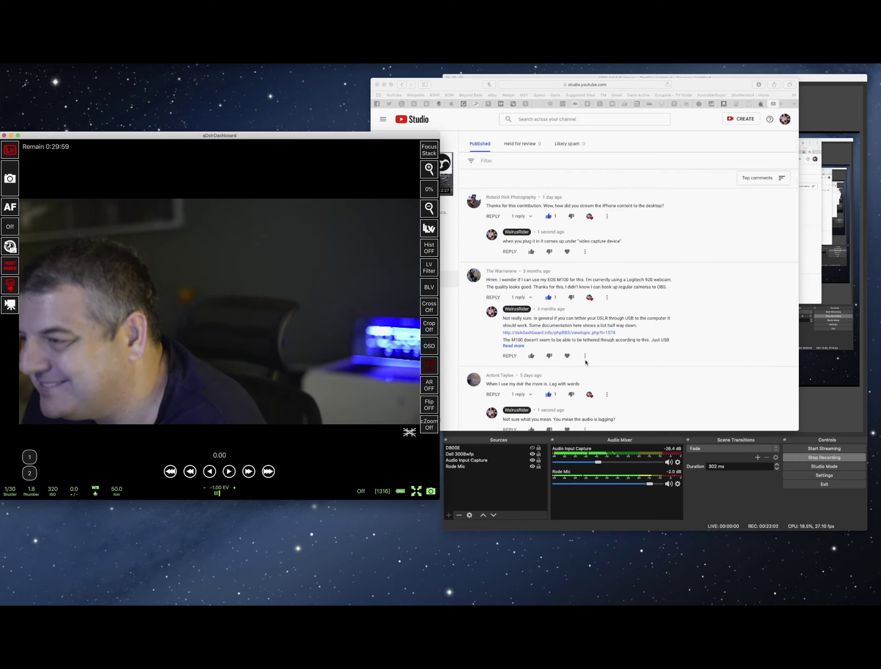
pyautogui.scroll(-5, 586, 362)
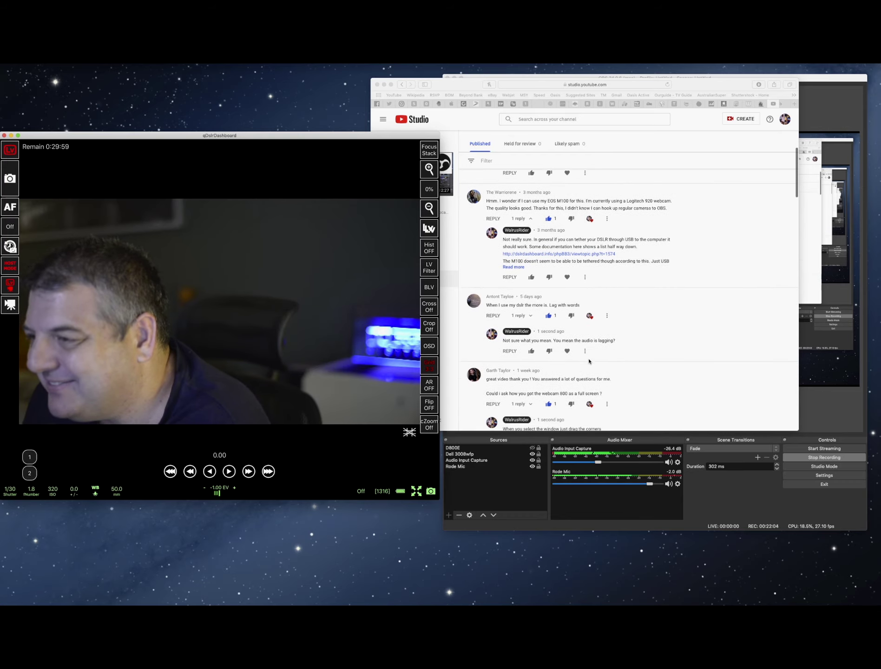
pyautogui.scroll(-1, 589, 361)
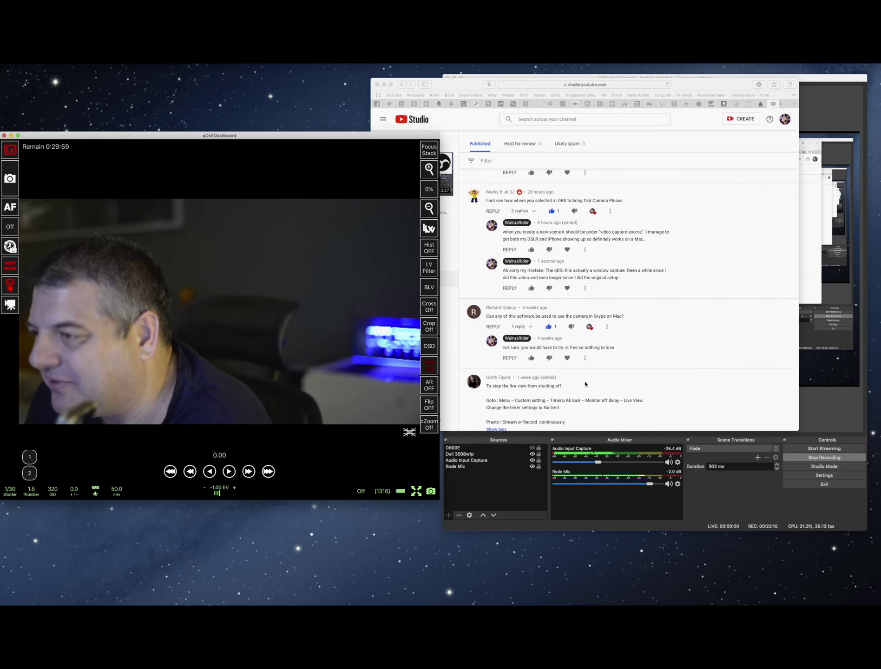
# - Read the published comments from the live view timeout thread through the thread about the software's Mac availability
pyautogui.scroll(-3, 605, 382)
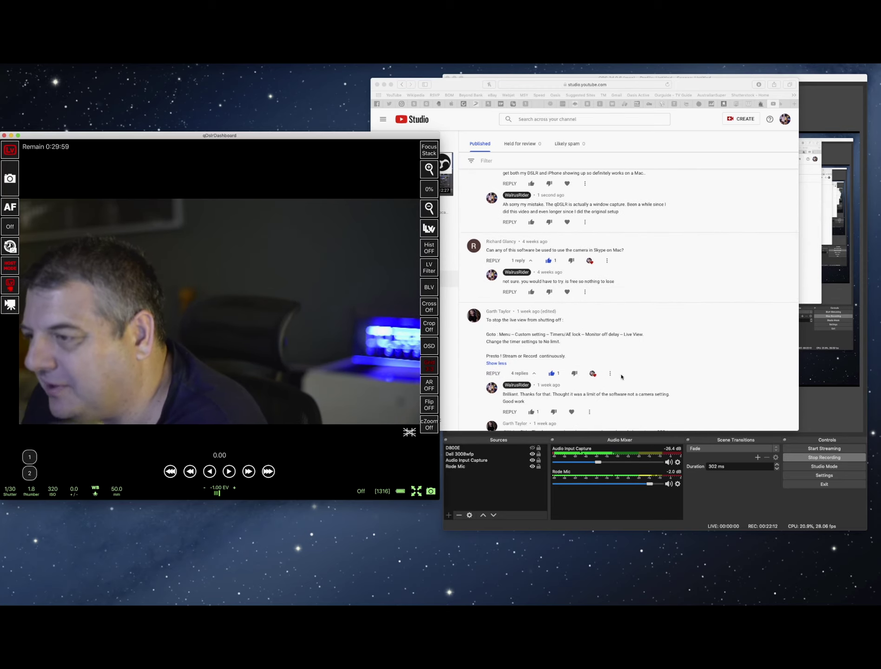
pyautogui.scroll(-4, 621, 376)
pyautogui.scroll(-4, 594, 377)
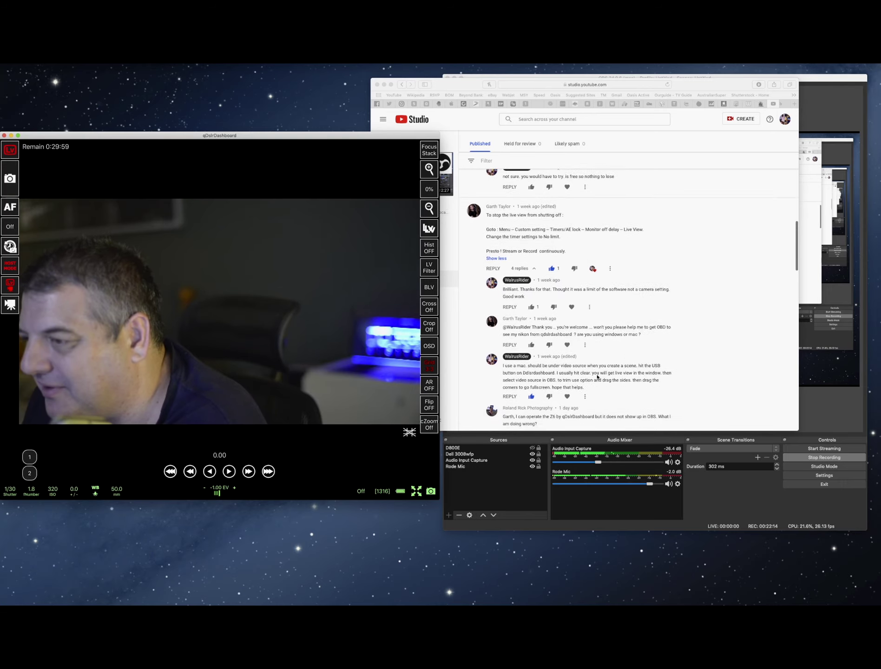
pyautogui.scroll(-6, 597, 376)
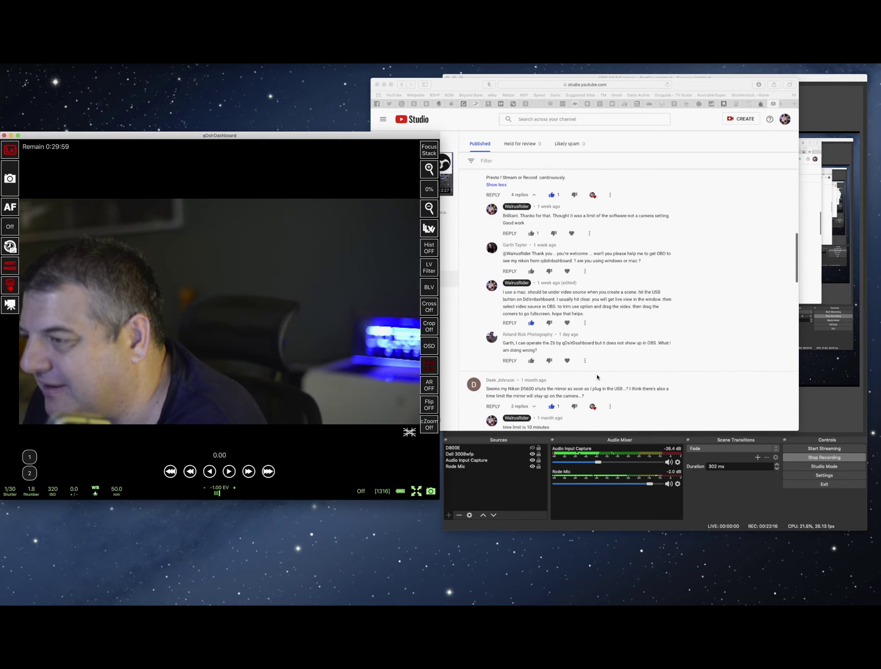
pyautogui.scroll(-6, 597, 377)
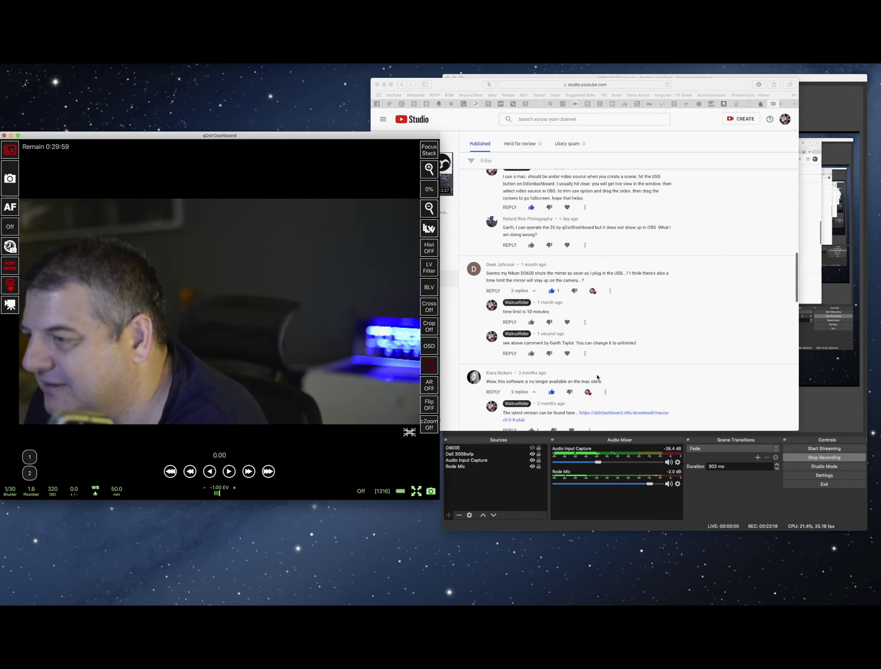
pyautogui.scroll(-3, 597, 377)
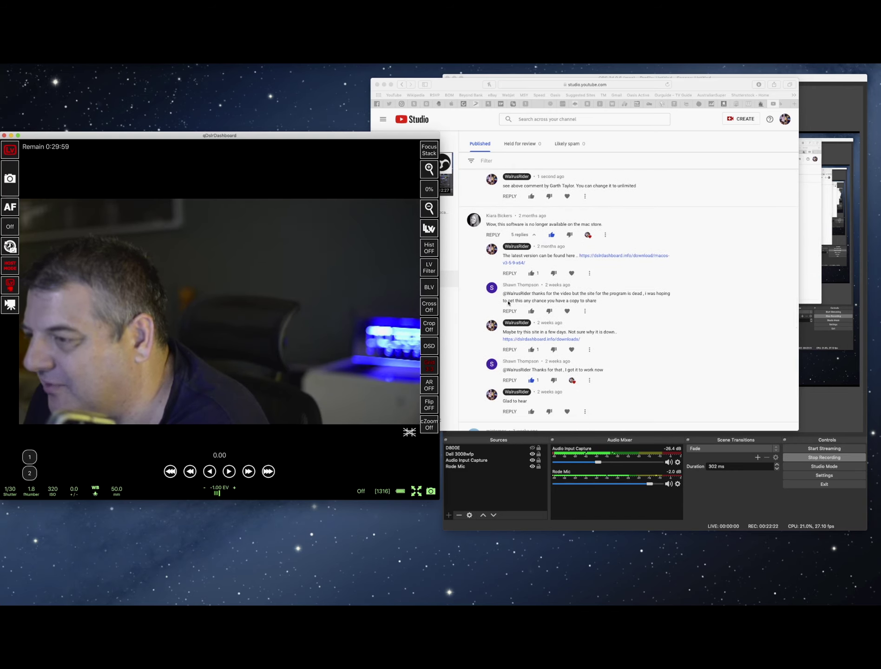
pyautogui.scroll(-3, 610, 352)
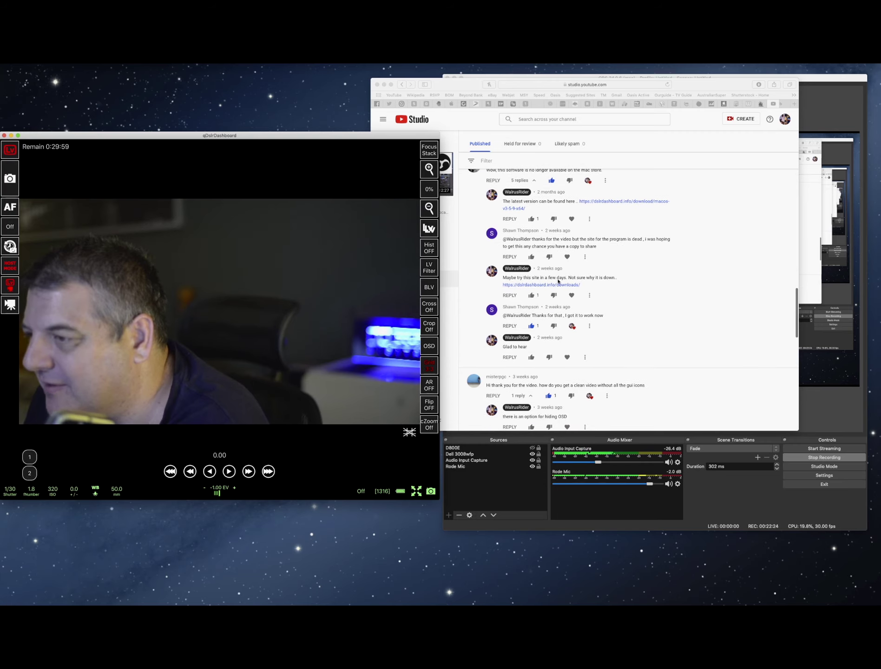
# - Open the dslrdashboard.info downloads link from the comment reply and look through the whole page, including the platform installation notes
pyautogui.click(602, 295)
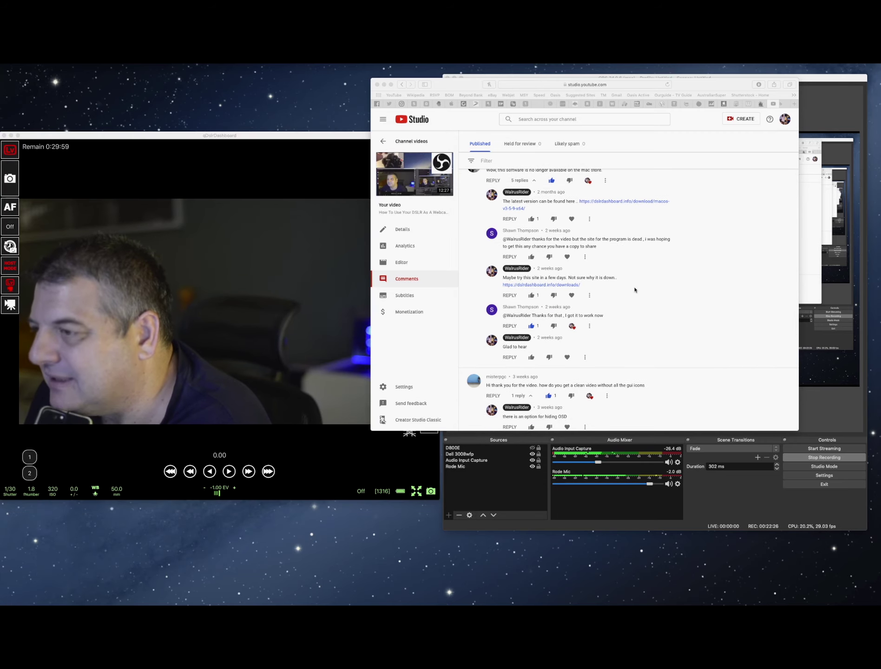
pyautogui.click(561, 286)
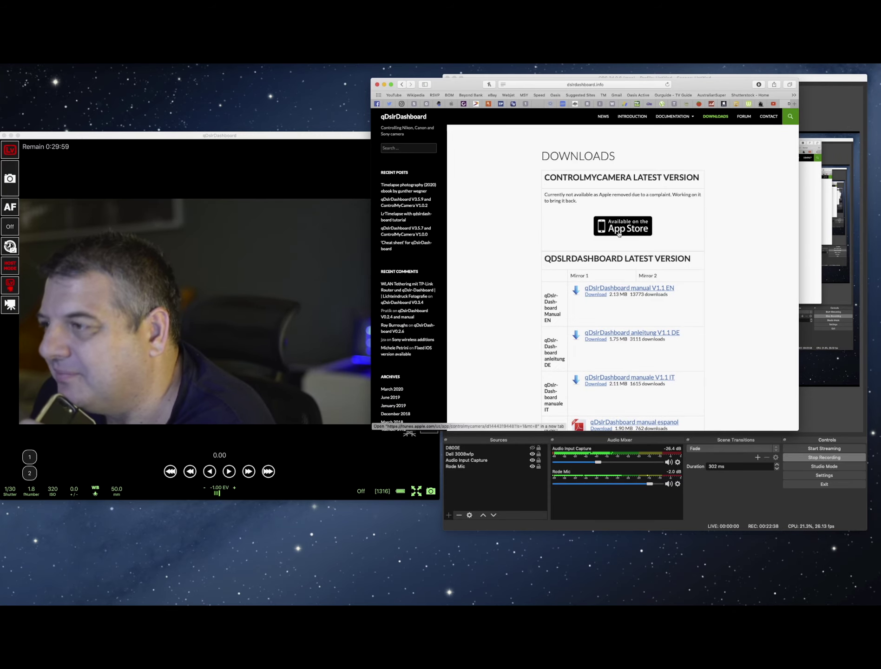
pyautogui.scroll(-2, 587, 297)
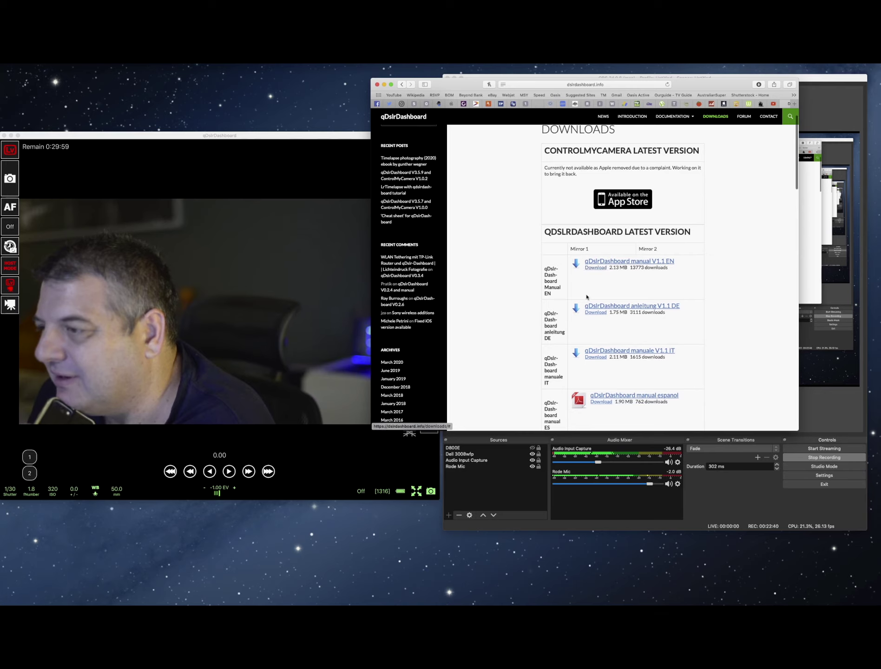
pyautogui.scroll(-1, 587, 297)
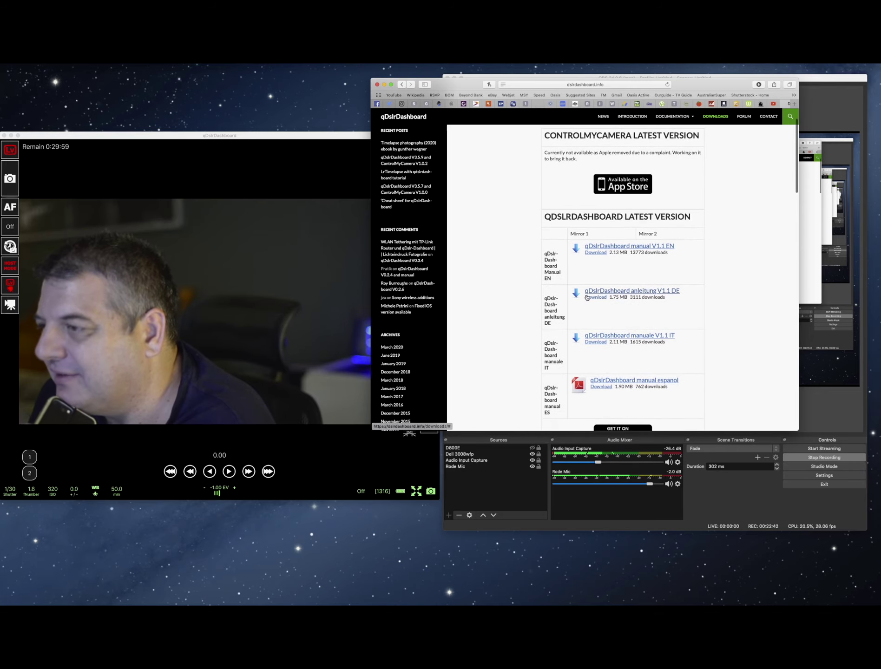
pyautogui.scroll(-8, 586, 269)
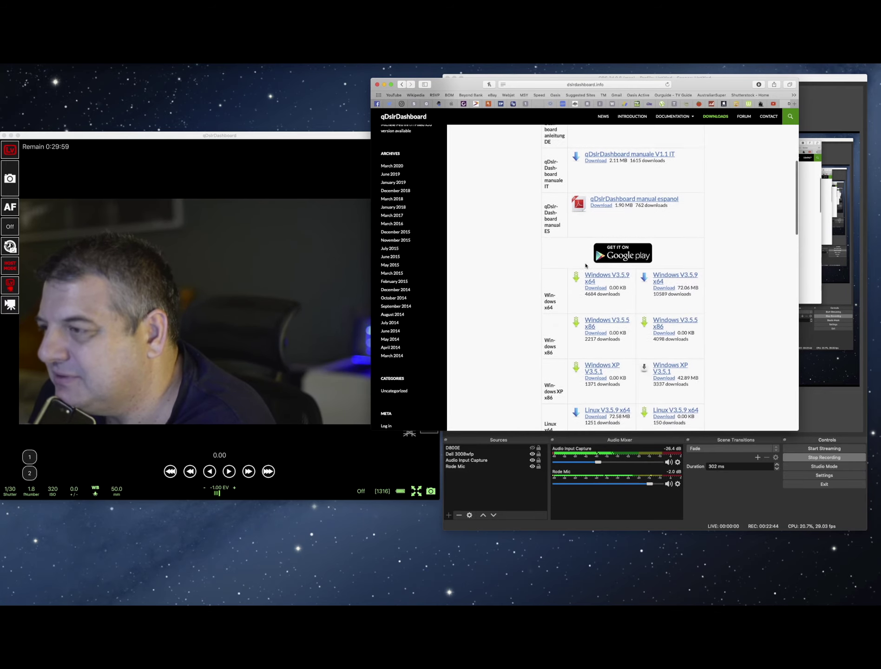
pyautogui.scroll(10, 585, 266)
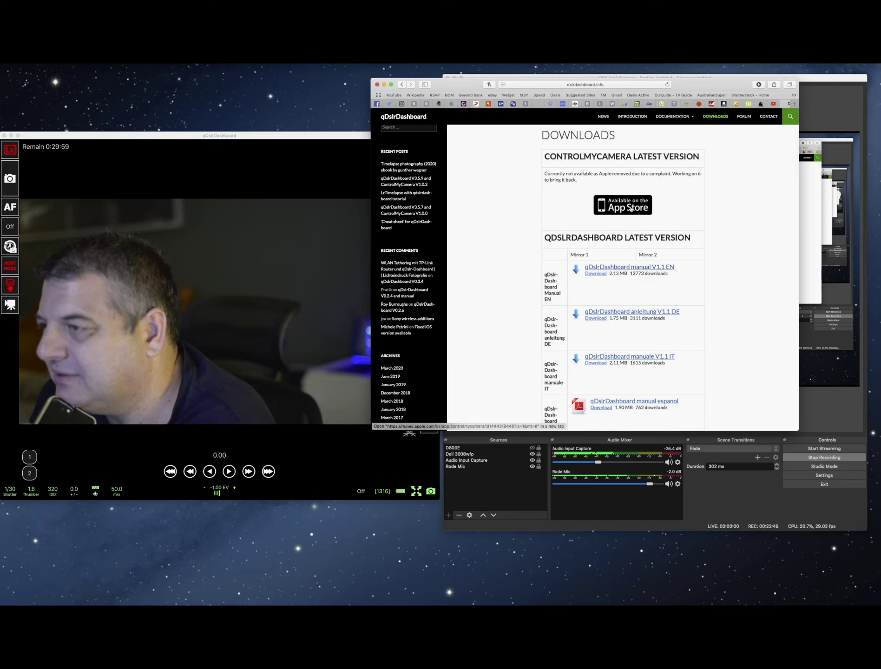
pyautogui.scroll(-15, 604, 269)
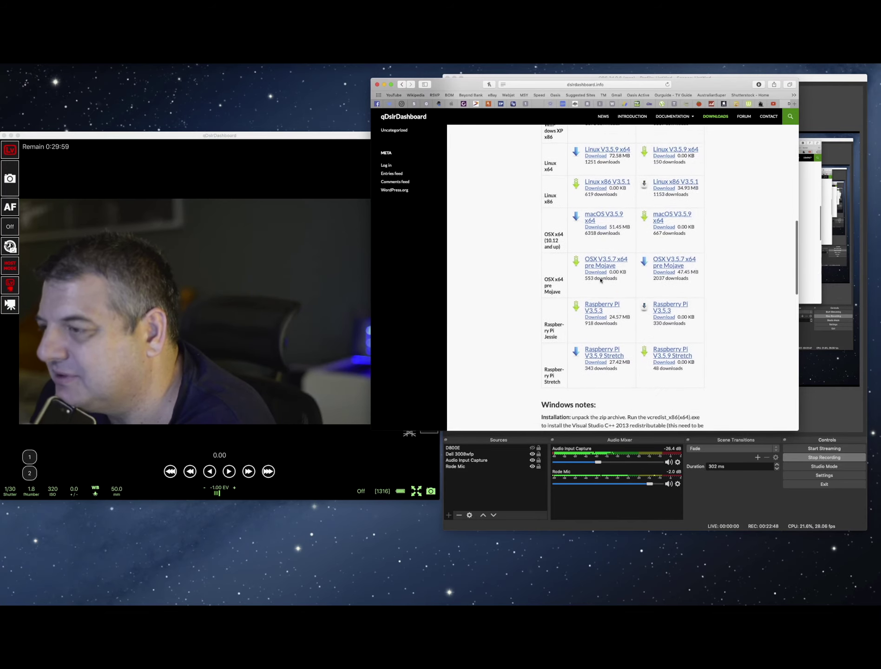
pyautogui.scroll(-5, 600, 280)
pyautogui.scroll(-8, 600, 280)
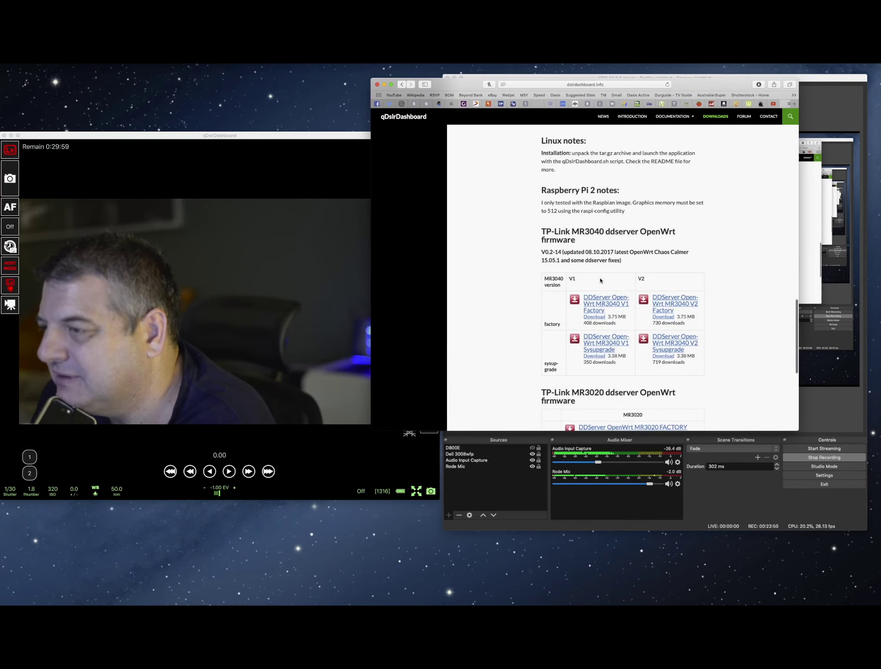
pyautogui.scroll(-12, 600, 280)
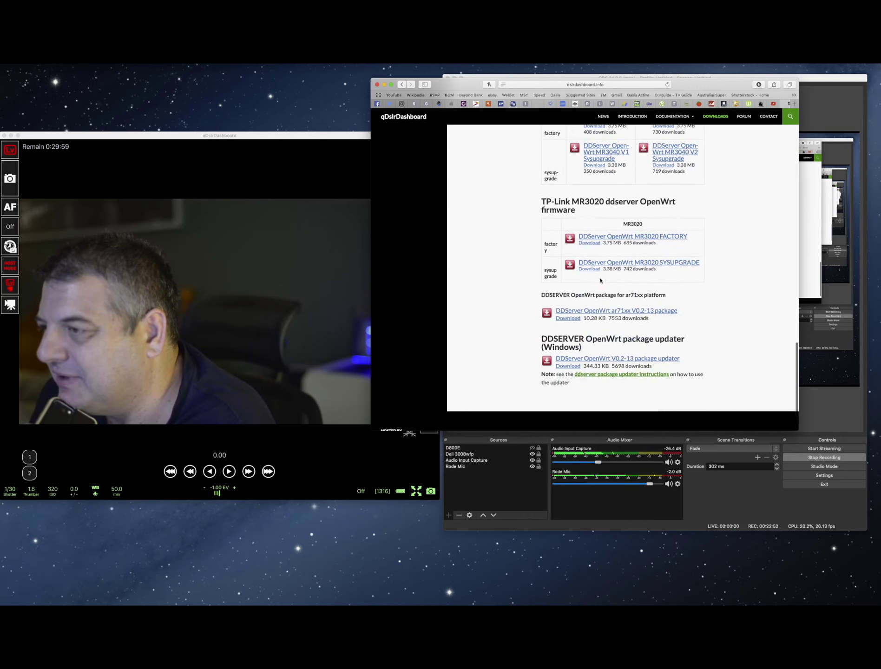
# - Review the qDslrDashboard downloads table again, checking the macOS, Windows, Linux and Raspberry Pi versions and the mobile app listings
pyautogui.scroll(18, 599, 279)
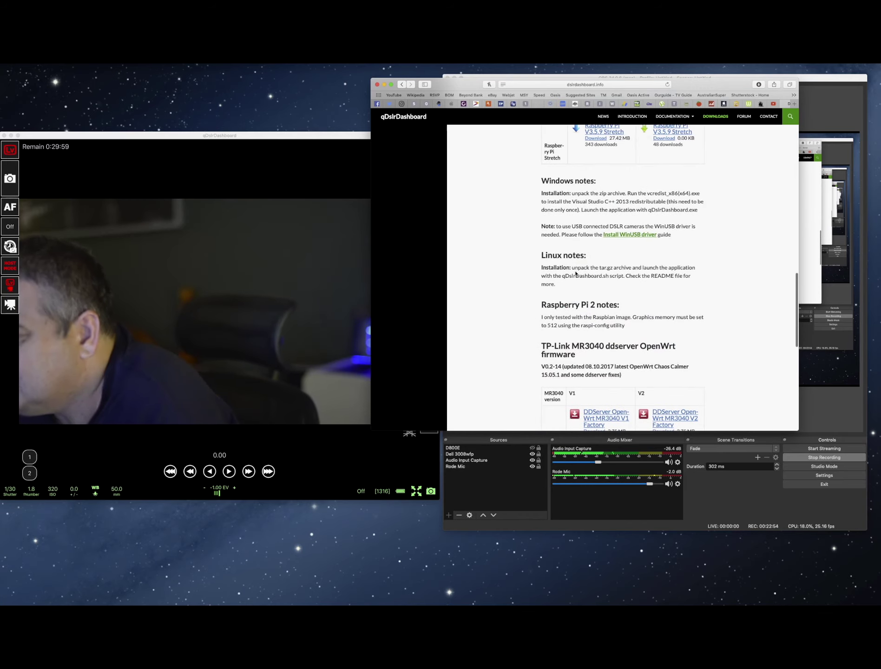
pyautogui.scroll(2, 575, 274)
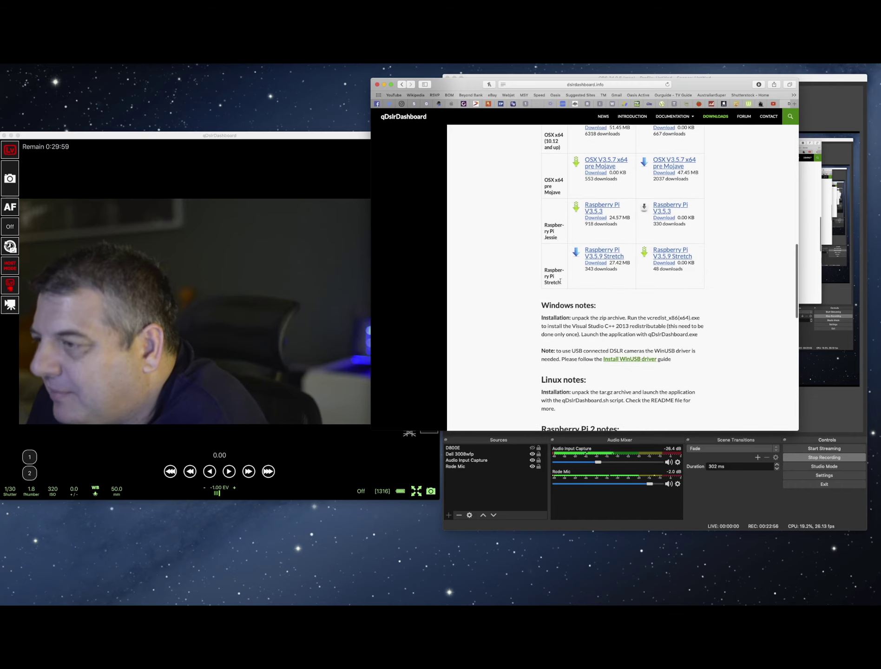
pyautogui.scroll(10, 539, 306)
pyautogui.scroll(-8, 540, 307)
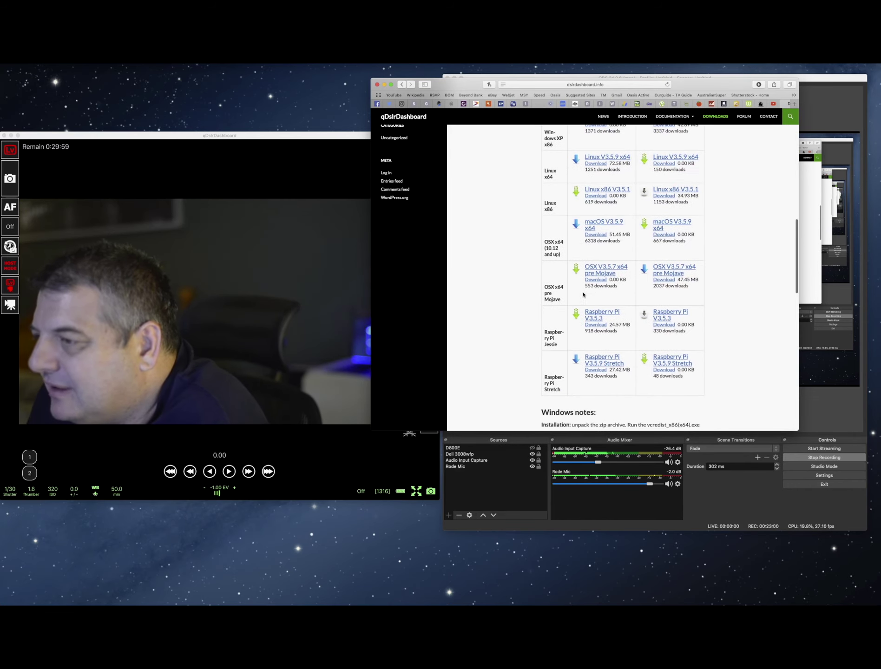
pyautogui.scroll(5, 584, 294)
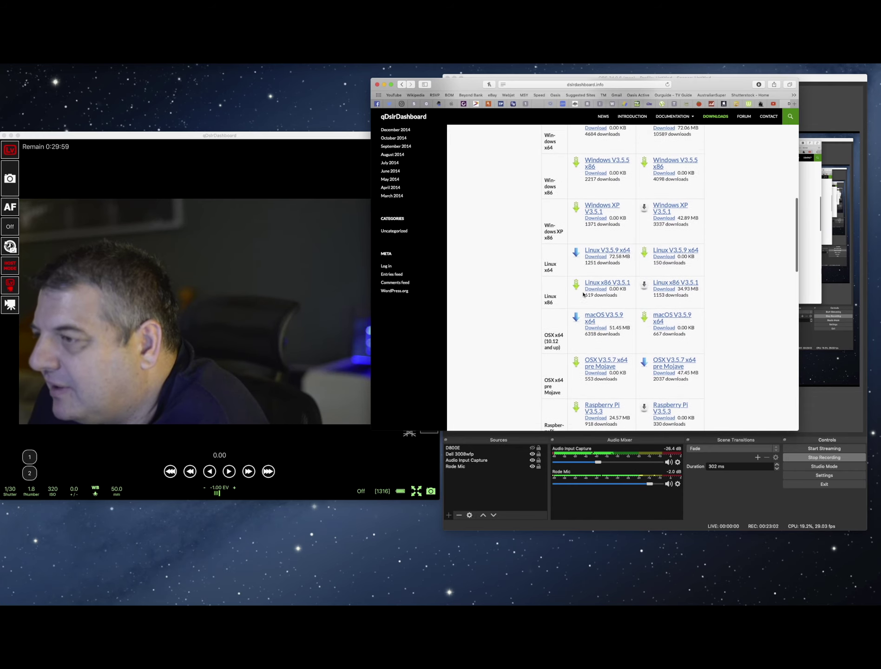
pyautogui.scroll(4, 583, 294)
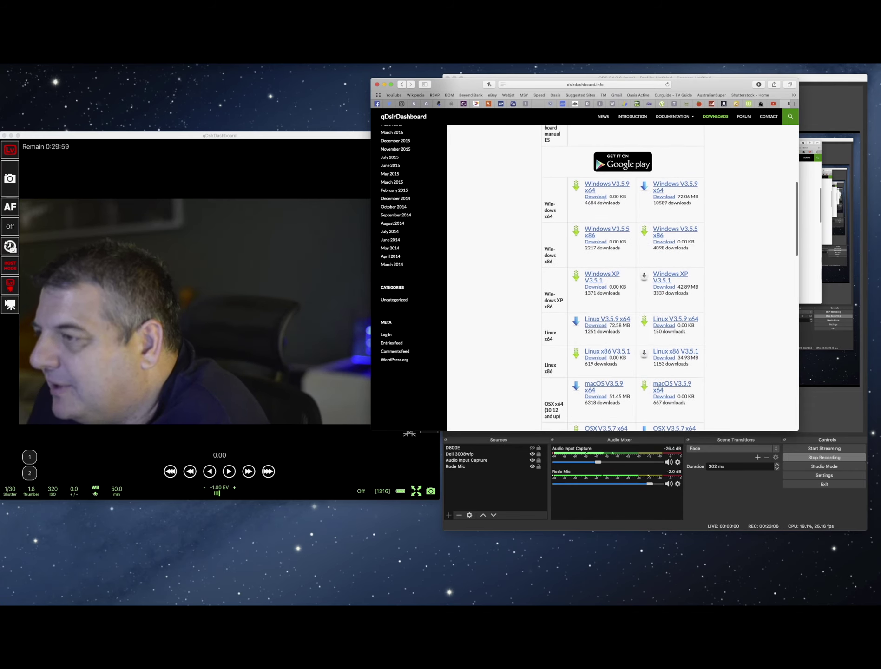
pyautogui.scroll(6, 620, 189)
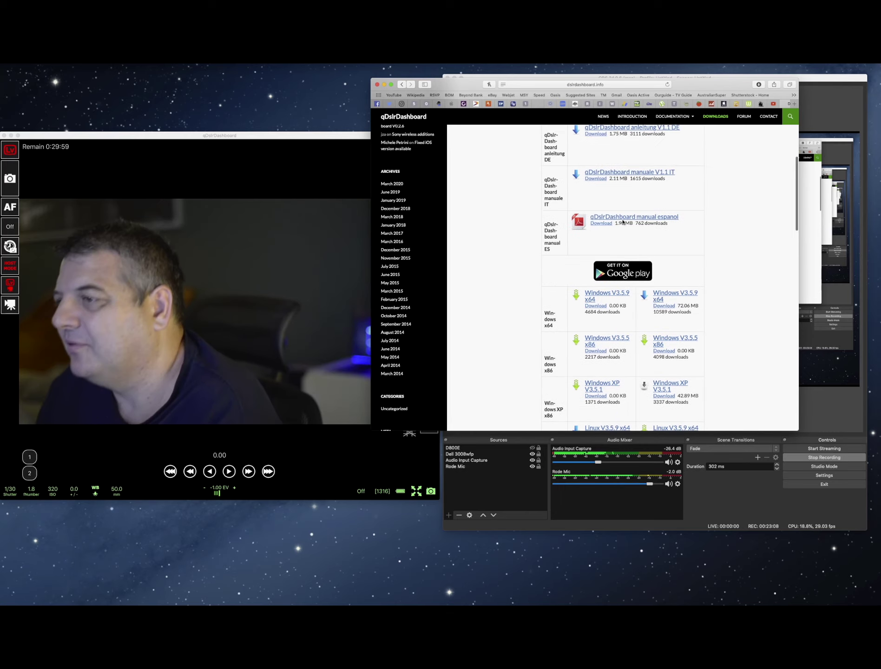
pyautogui.scroll(10, 648, 278)
pyautogui.scroll(-20, 648, 277)
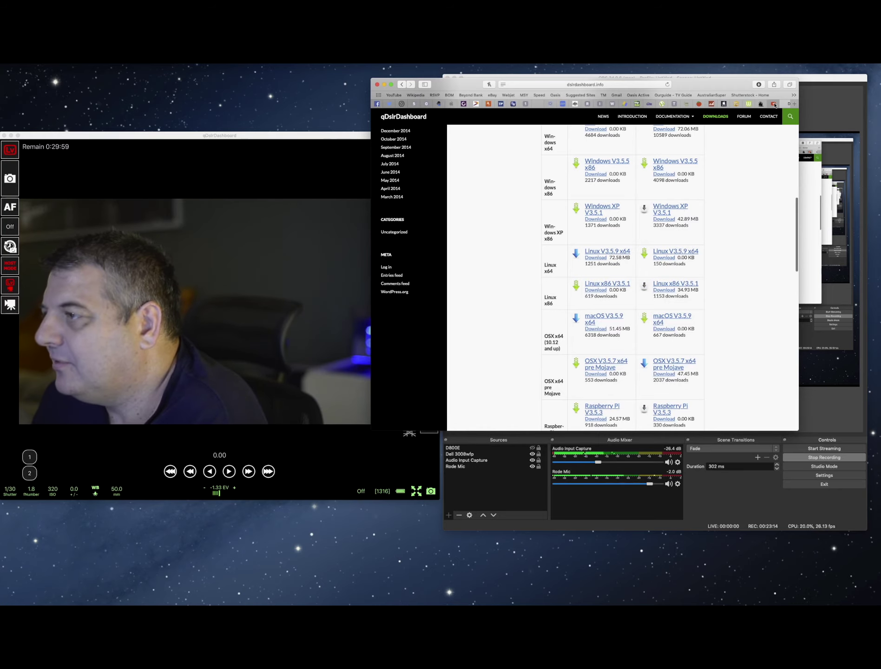
# - Close the downloads page and read the remaining YouTube Studio comments down to the final reply about capturing the qDSLR window
pyautogui.press('super+w')
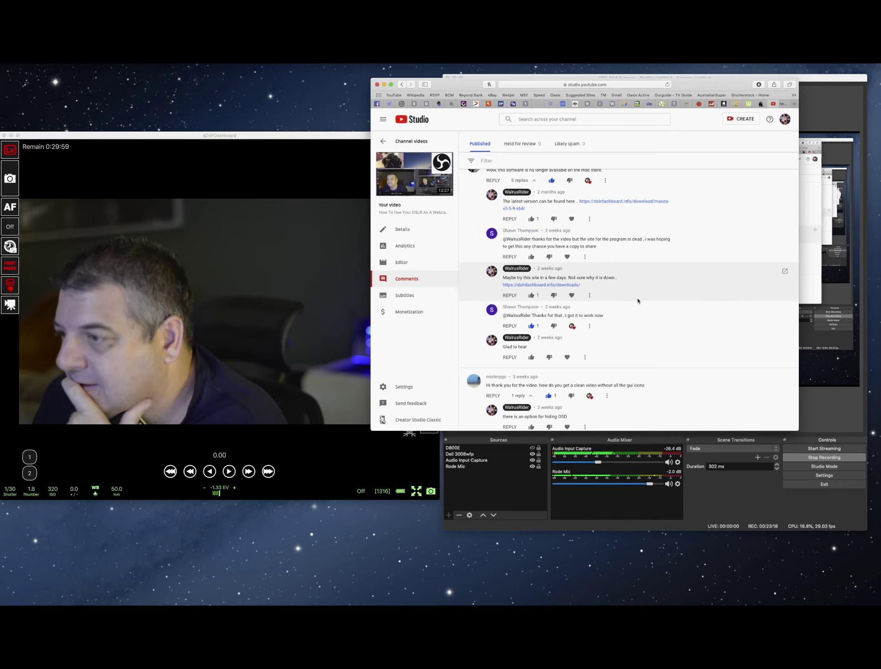
pyautogui.scroll(-5, 638, 300)
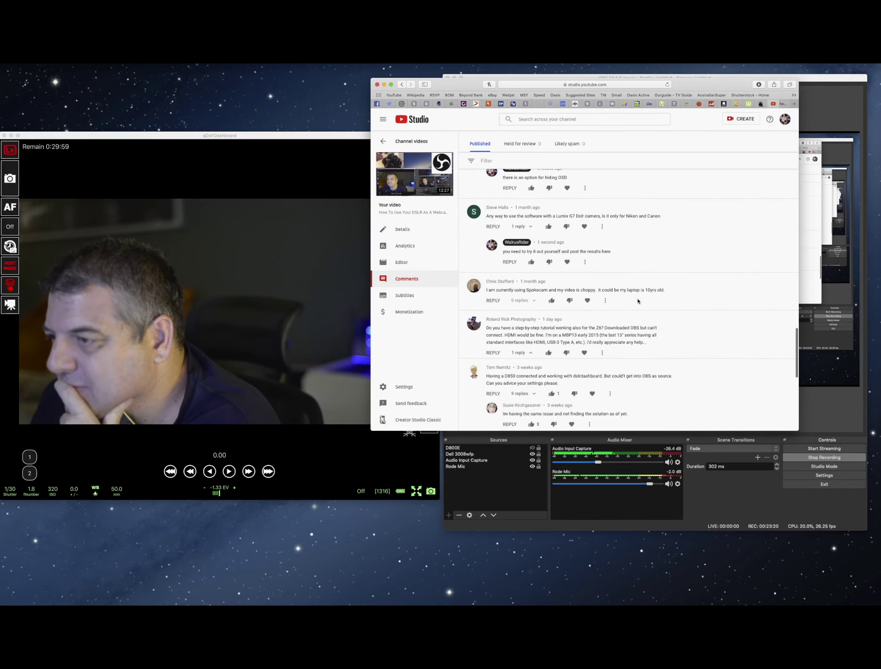
pyautogui.scroll(-3, 638, 301)
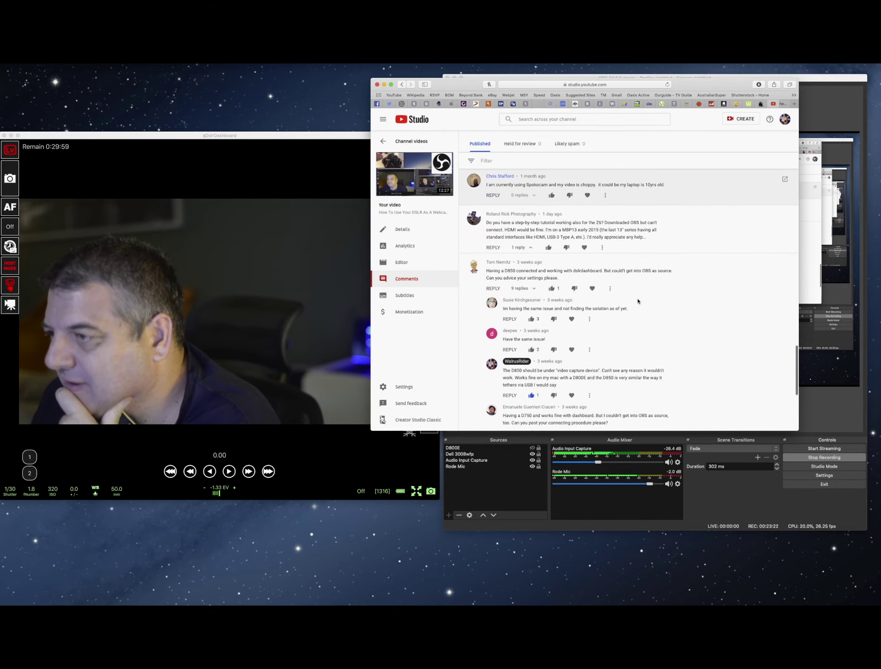
pyautogui.scroll(-3, 660, 302)
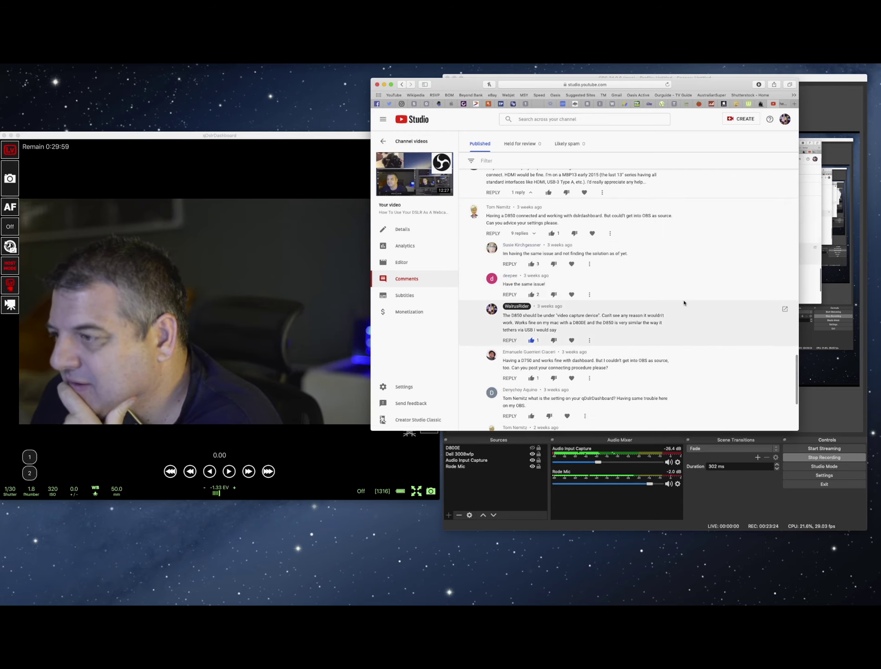
pyautogui.scroll(-5, 683, 303)
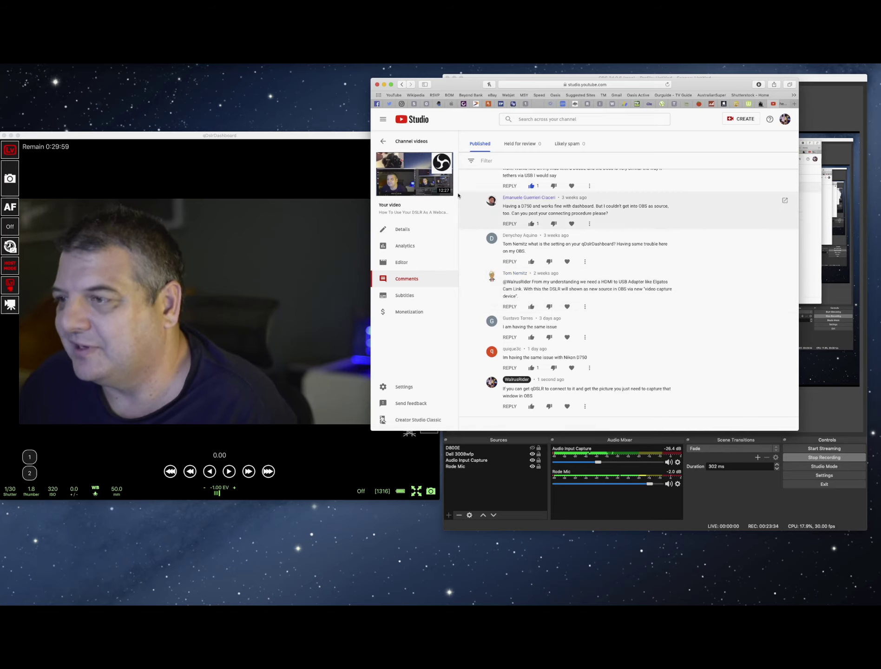
# - Open the DSLR webcam video's YouTube watch page from YouTube Studio and skip the advertisement
pyautogui.moveTo(420, 185)
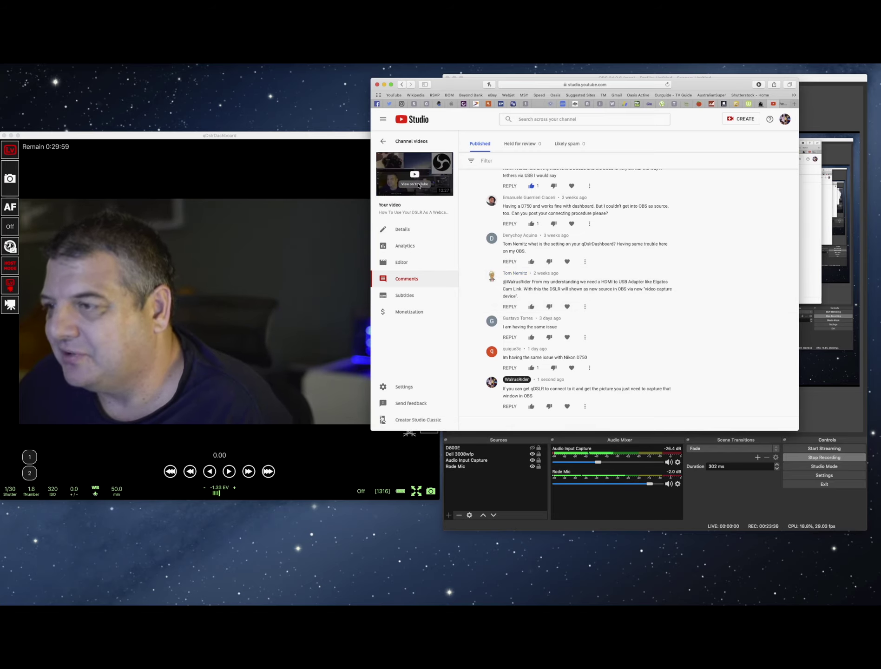
pyautogui.click(414, 176)
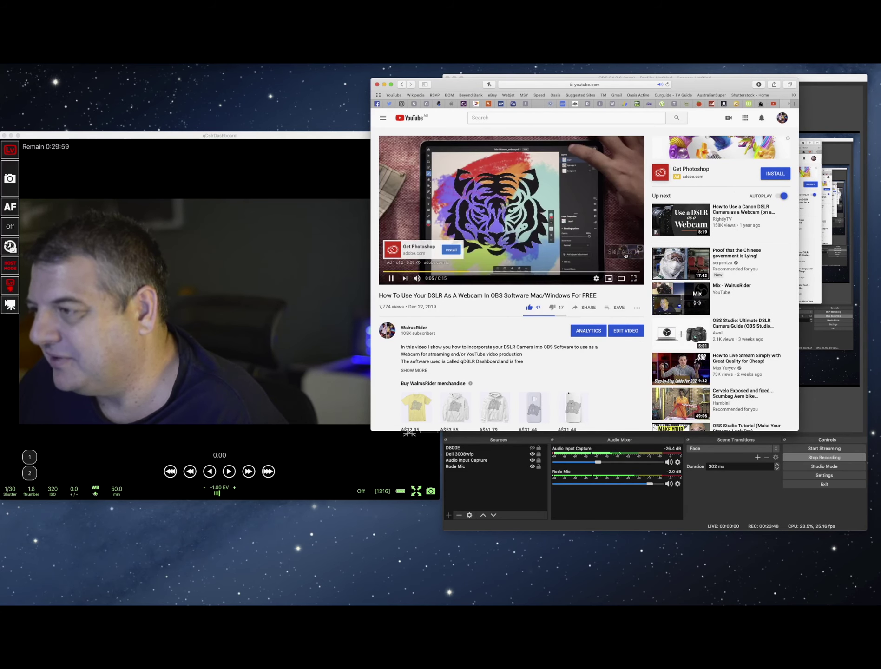
pyautogui.click(623, 252)
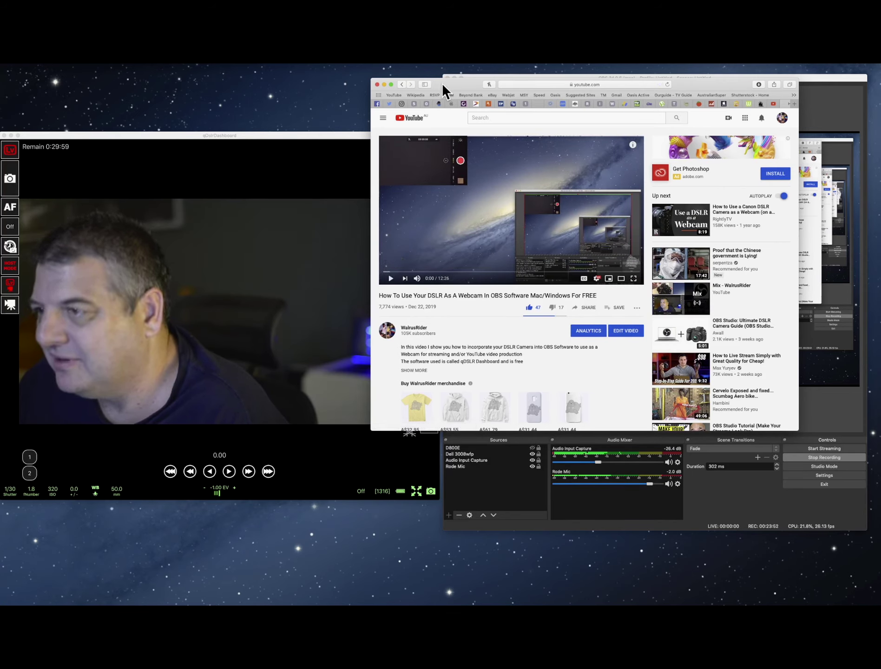
# - Play the camera close-up about one minute into the video, pause it and return to the qDslrDashboard window
pyautogui.click(457, 272)
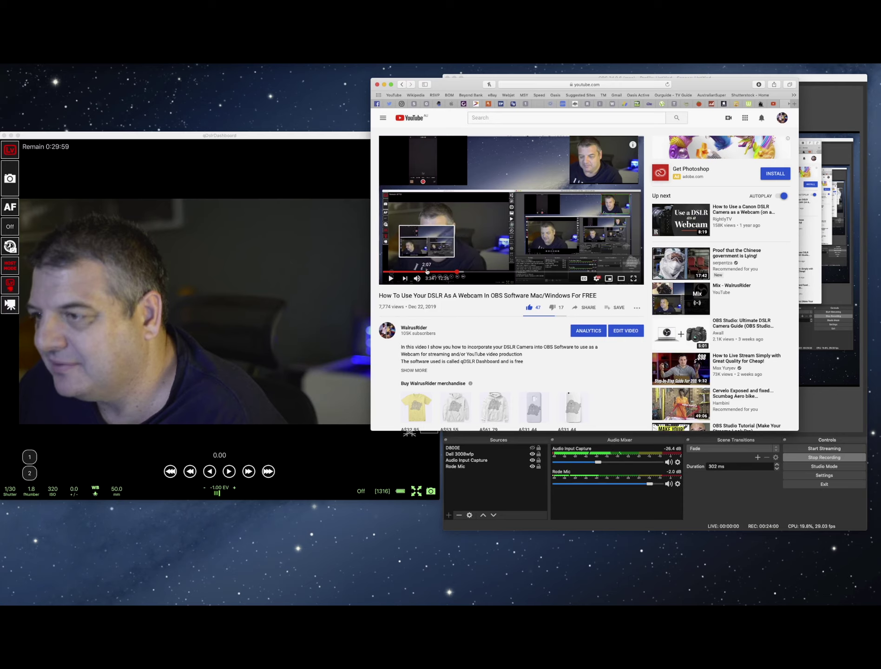
pyautogui.click(405, 271)
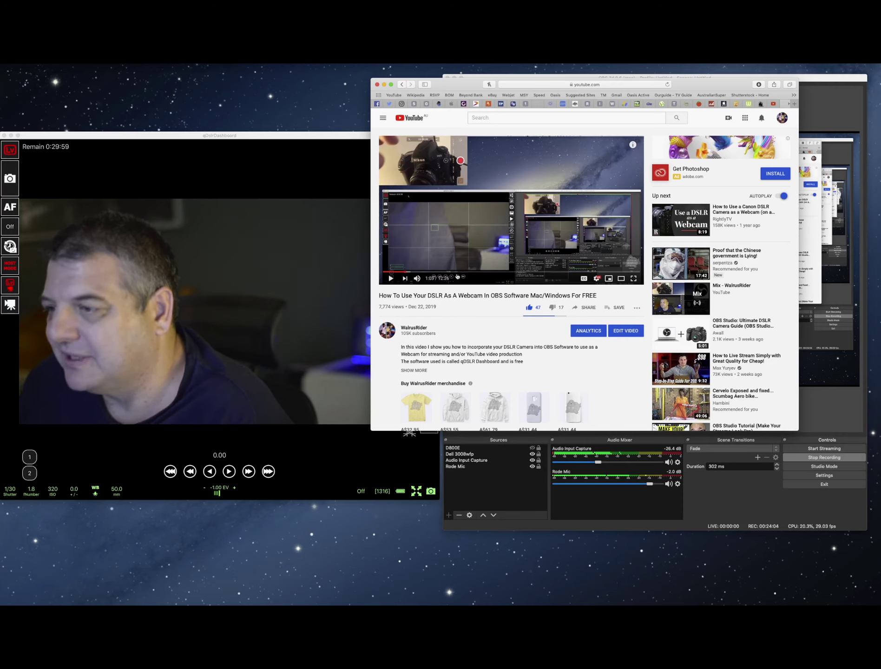
pyautogui.click(439, 188)
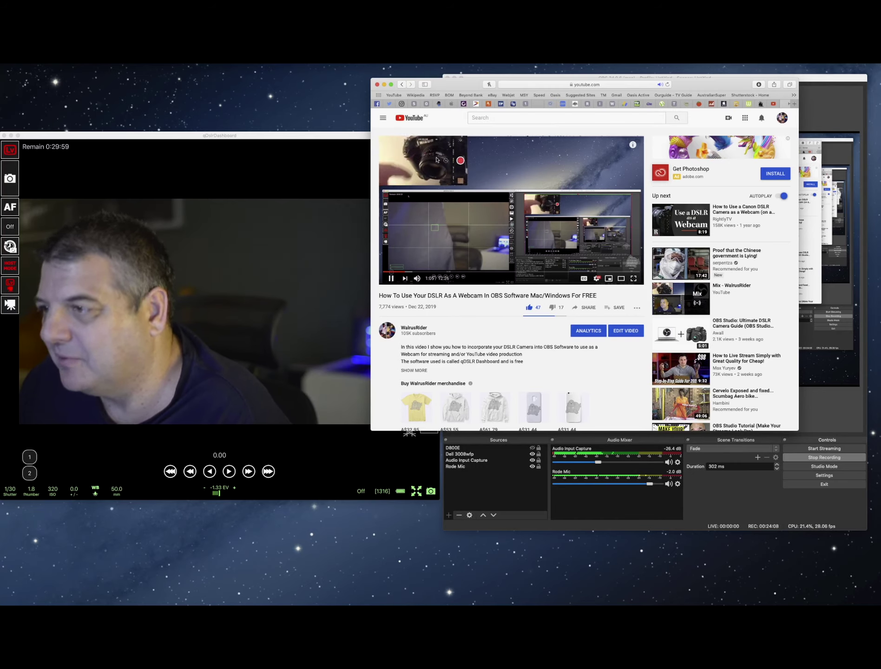
pyautogui.click(392, 279)
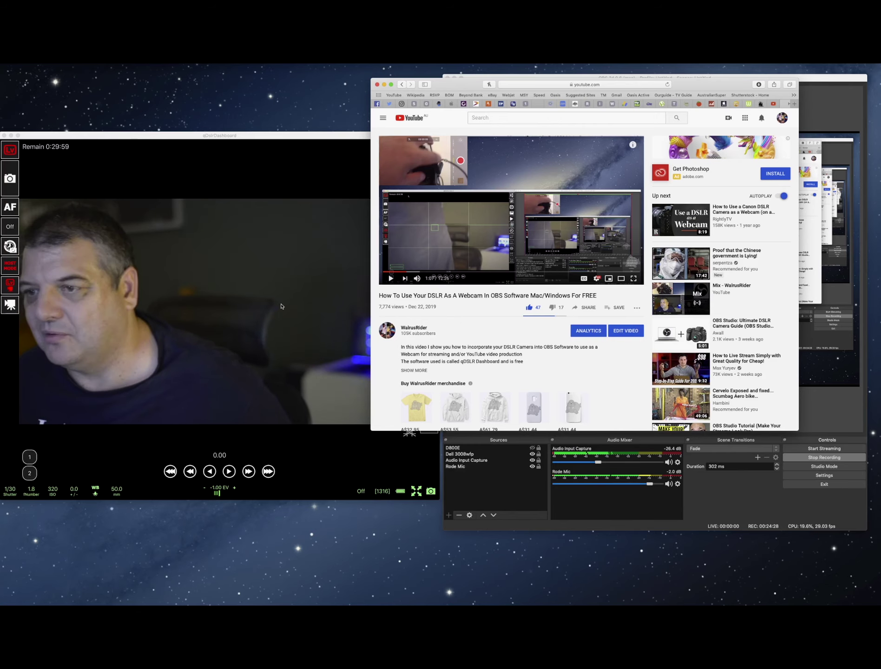
pyautogui.click(342, 365)
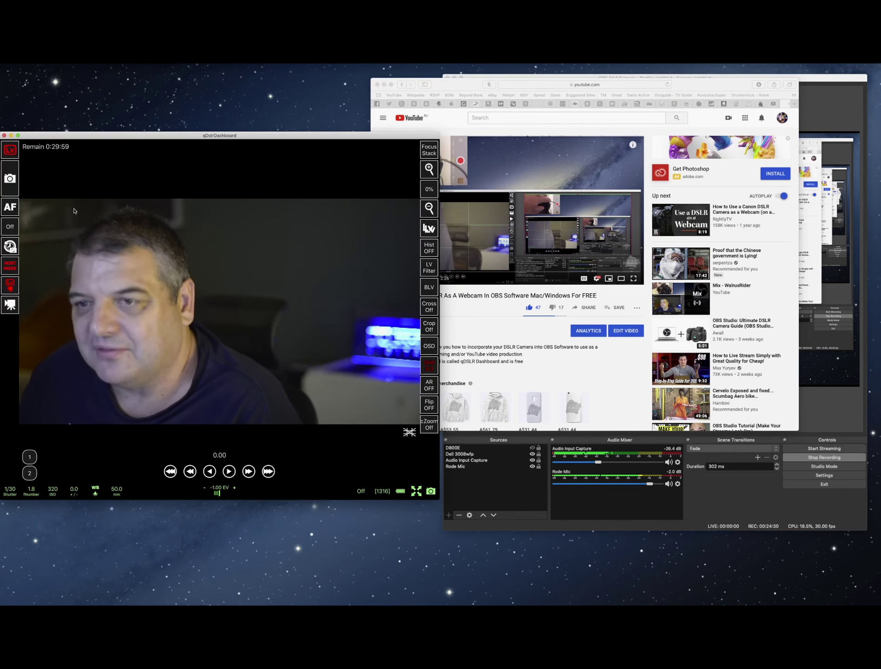